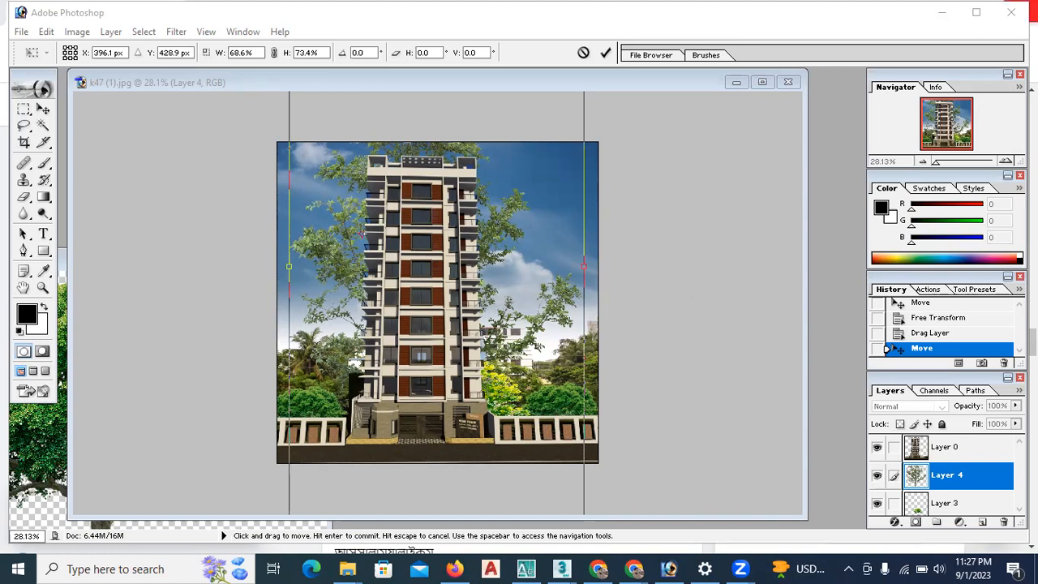
Dismiss the Facebook browser window, set the system speaker volume to 100 and return to the k47 (1).jpg document
{"action": "left_click", "coordinate": [1011, 12]}
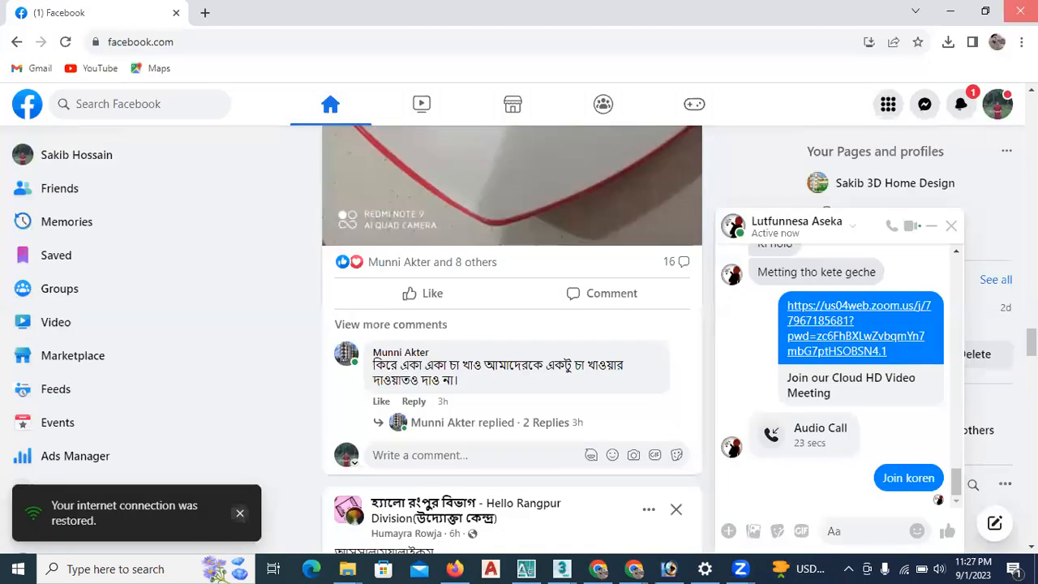
{"action": "left_click", "coordinate": [1018, 11]}
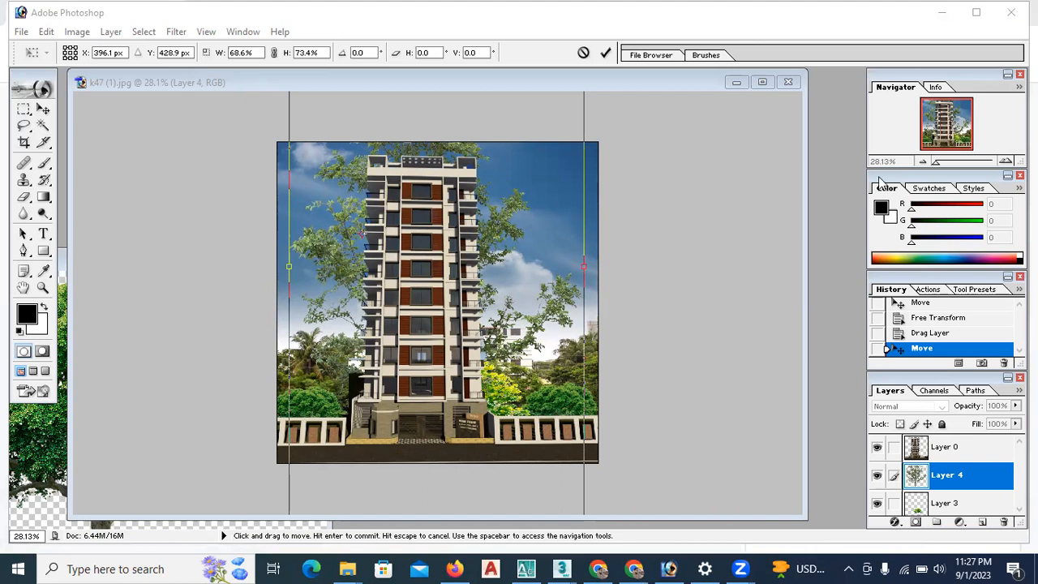
{"action": "left_click", "coordinate": [940, 568]}
{"action": "left_click_drag", "start_coordinate": [949, 535], "coordinate": [987, 533]}
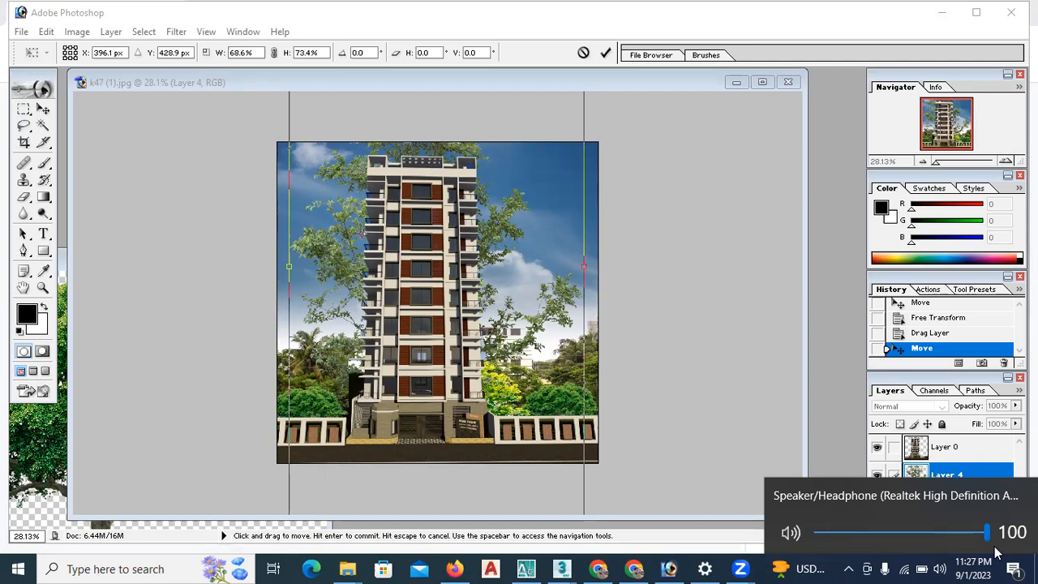
{"action": "left_click", "coordinate": [706, 530]}
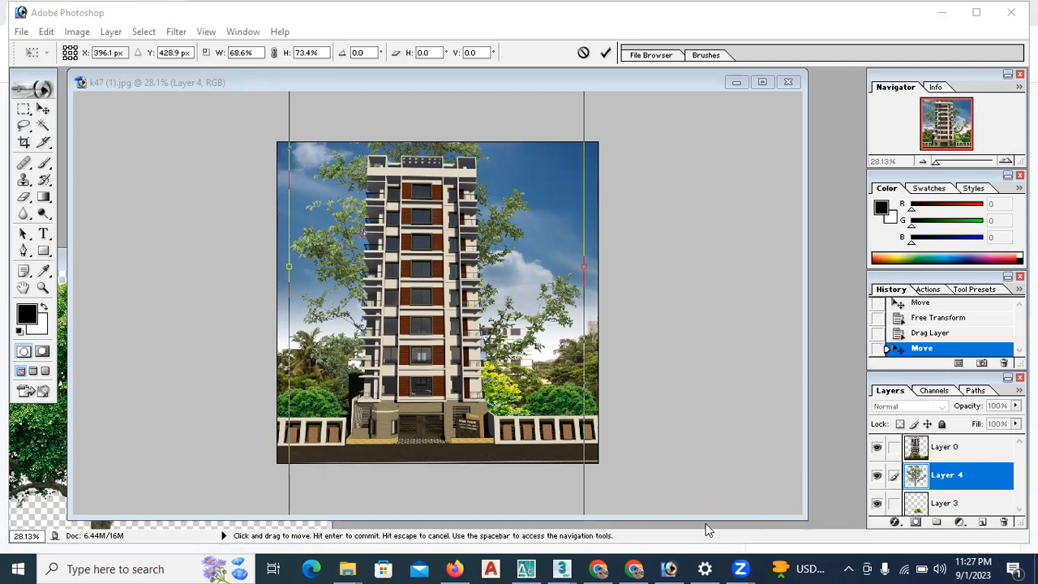
{"action": "left_click", "coordinate": [830, 521]}
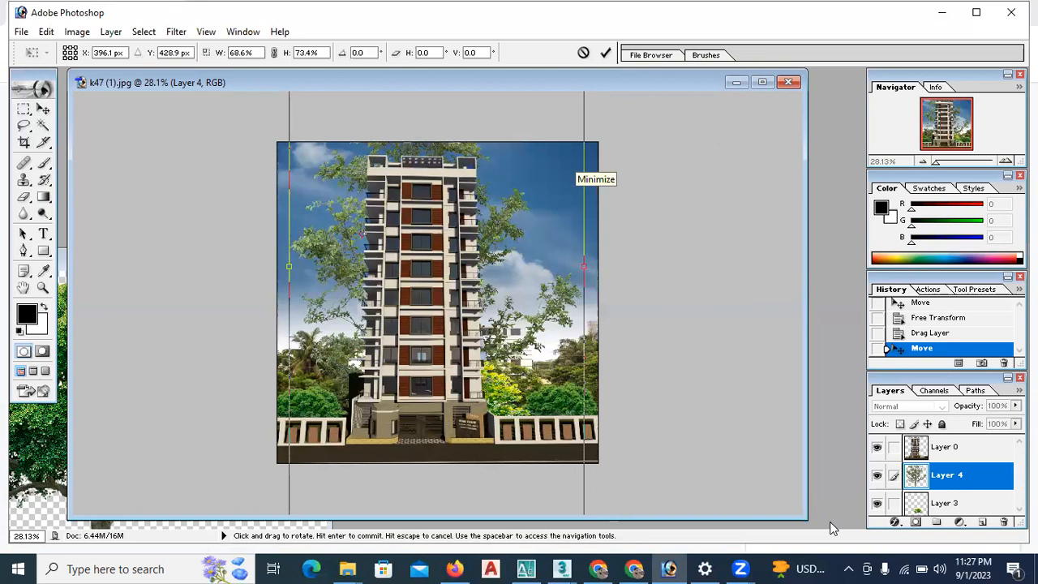
{"action": "left_click", "coordinate": [573, 155]}
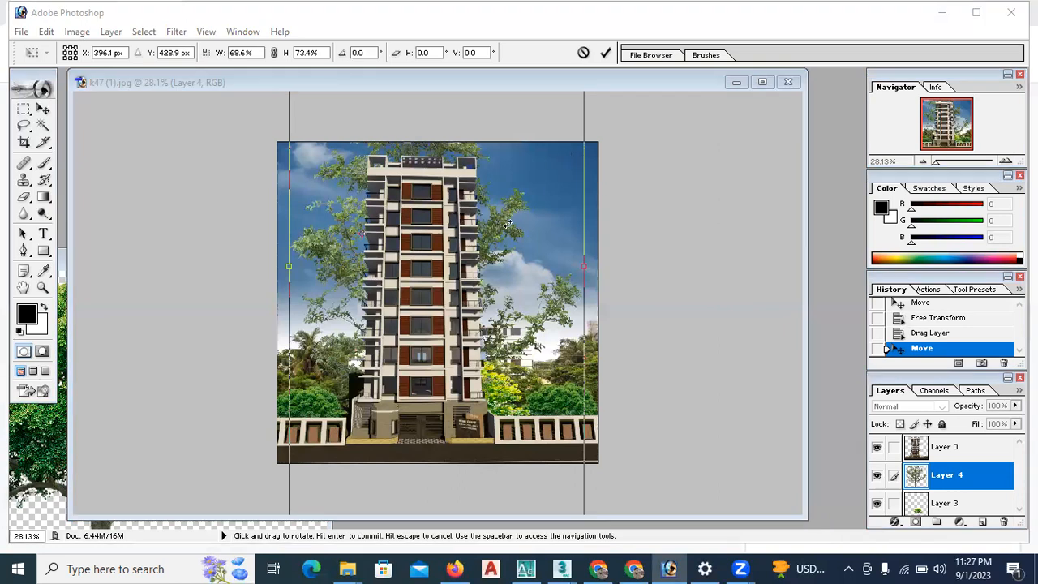
Scale the Layer 4 tree to about 46% width and 55% height, place it at the building's left side and apply the transformation
{"action": "left_click", "coordinate": [48, 113]}
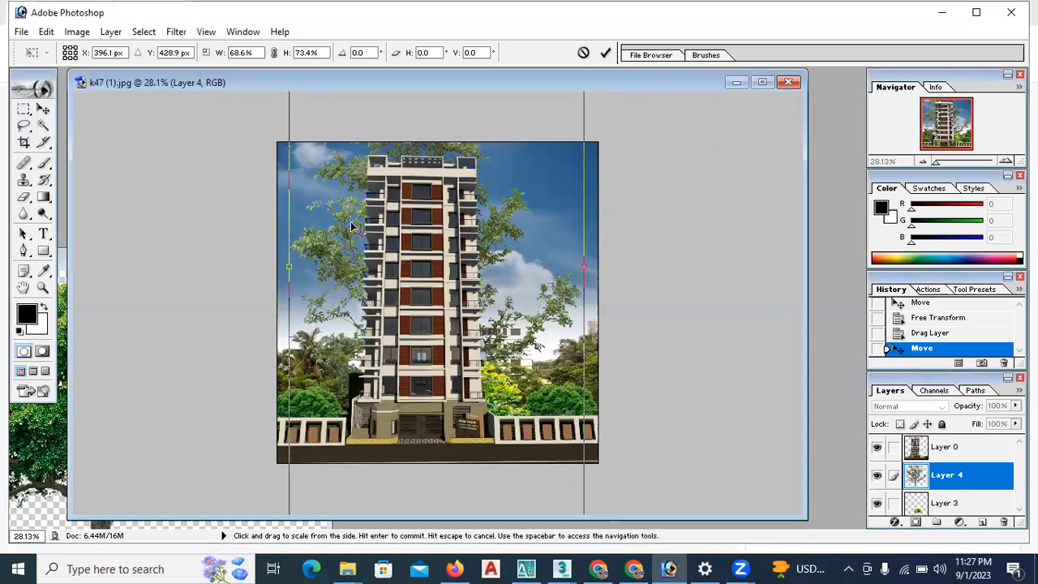
{"action": "left_click_drag", "start_coordinate": [347, 227], "coordinate": [325, 250]}
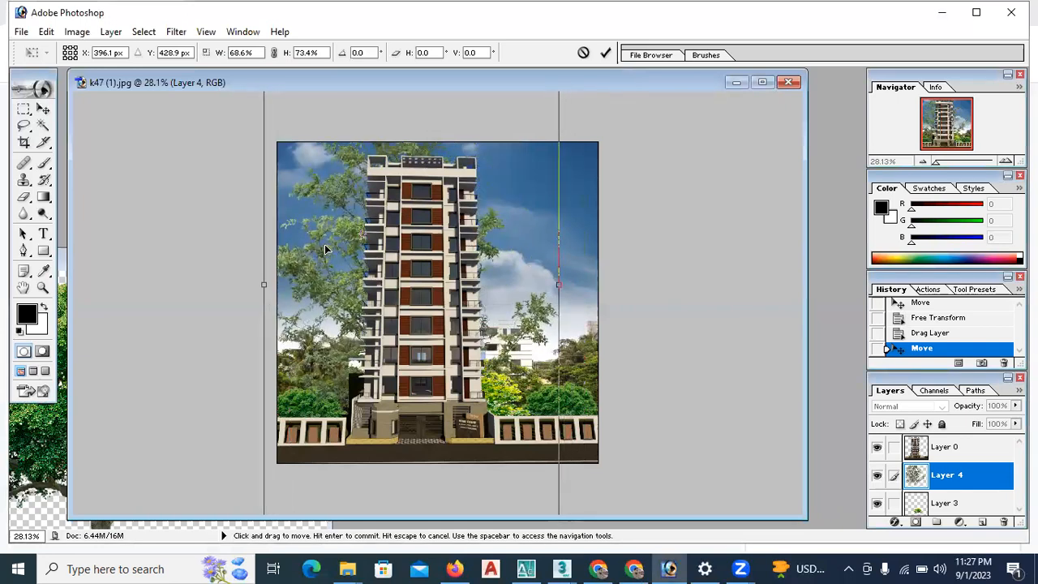
{"action": "left_click_drag", "start_coordinate": [305, 253], "coordinate": [333, 169]}
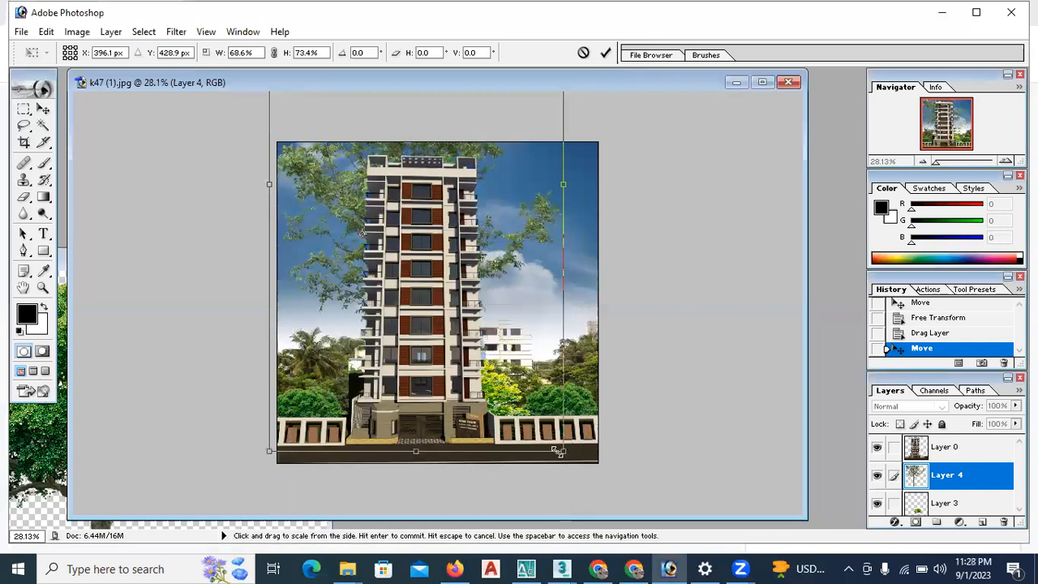
{"action": "left_click_drag", "start_coordinate": [559, 445], "coordinate": [476, 442]}
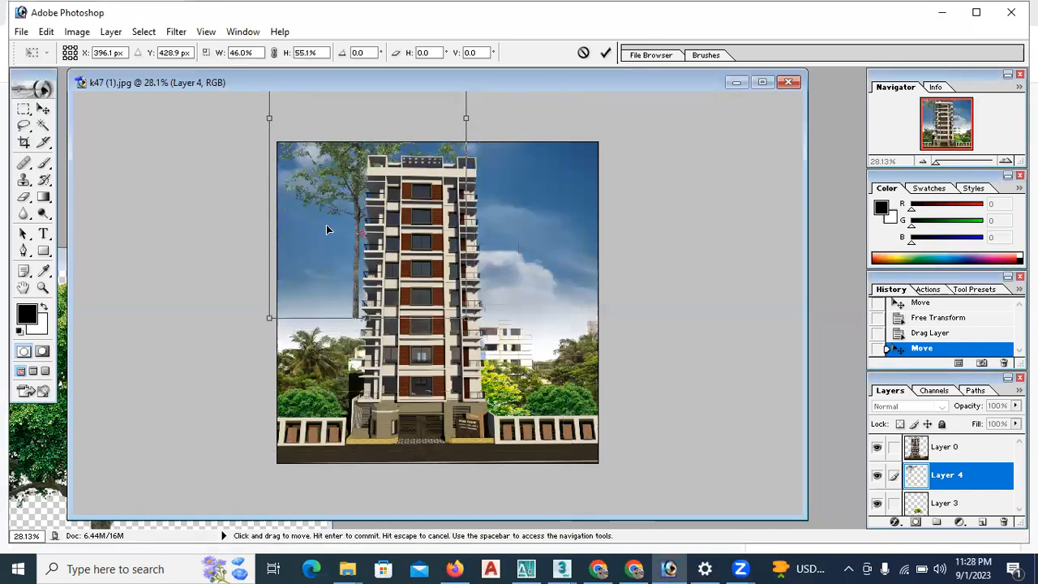
{"action": "left_click_drag", "start_coordinate": [372, 306], "coordinate": [431, 404]}
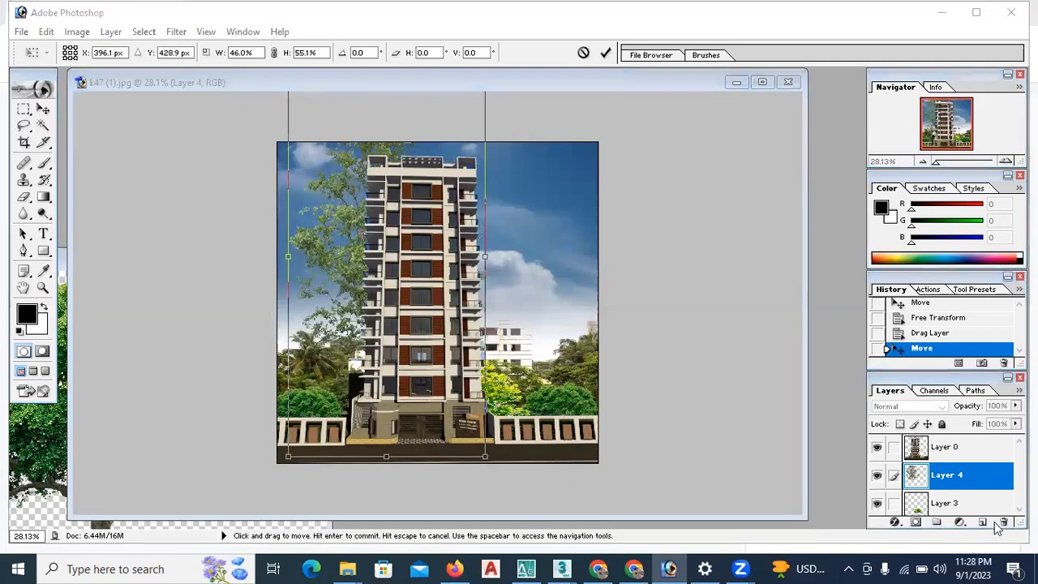
{"action": "left_click", "coordinate": [340, 250]}
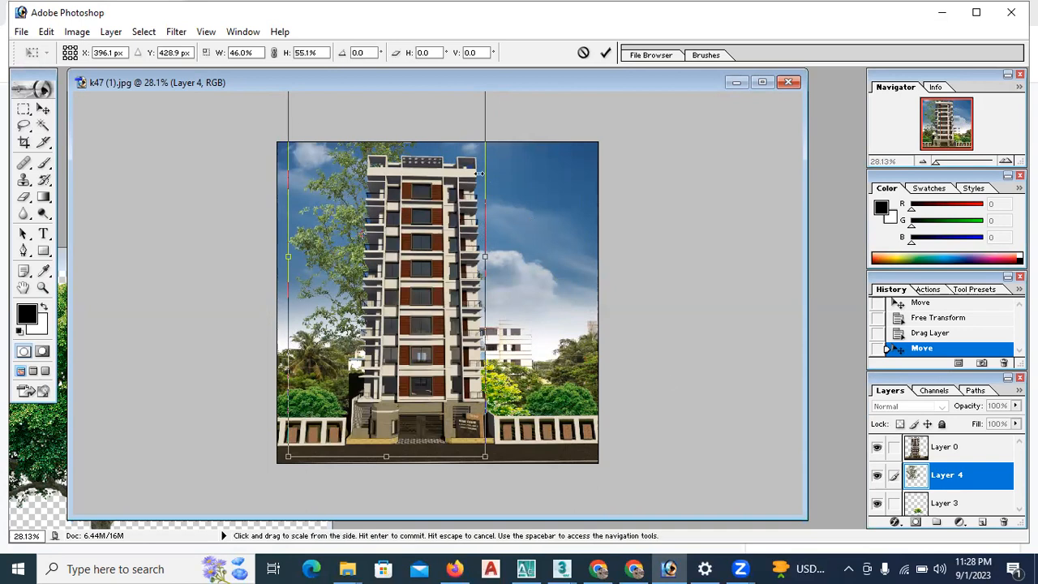
{"action": "left_click", "coordinate": [43, 110]}
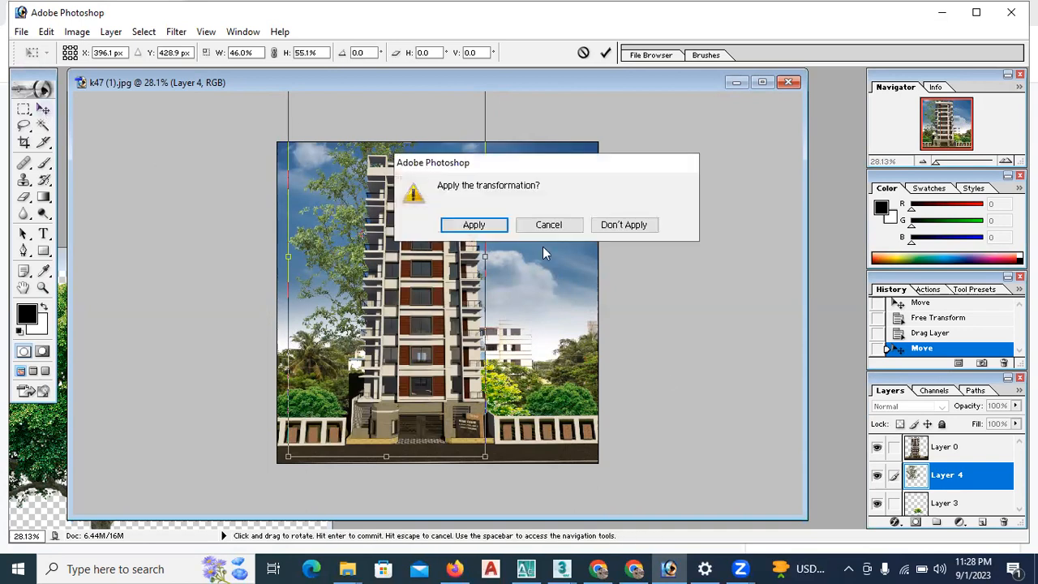
{"action": "left_click", "coordinate": [492, 227]}
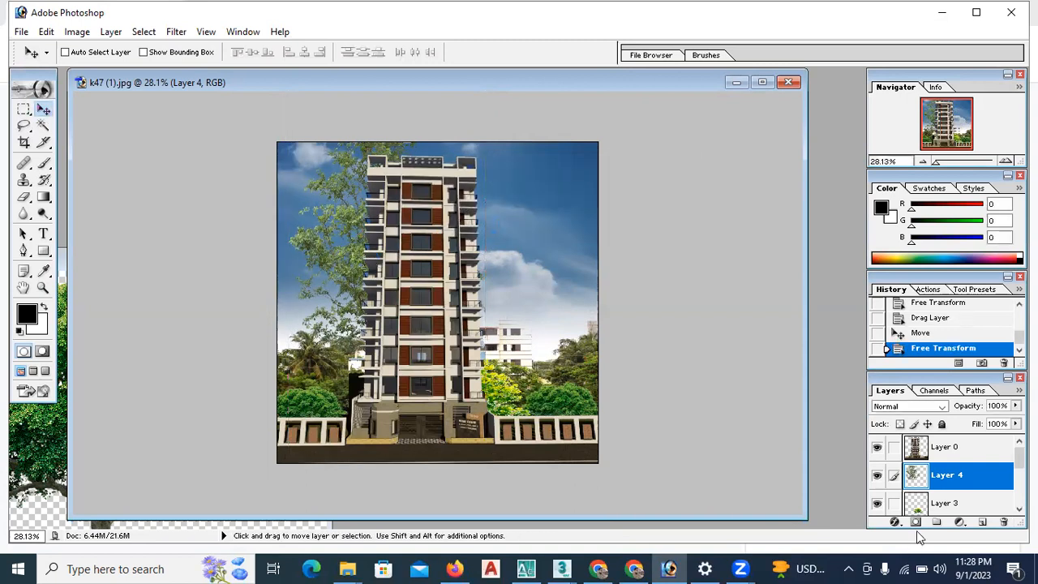
Bring Layer 4 above Layer 0 in the layer order and move the tree in front of the building
{"action": "left_click_drag", "start_coordinate": [947, 476], "coordinate": [949, 446]}
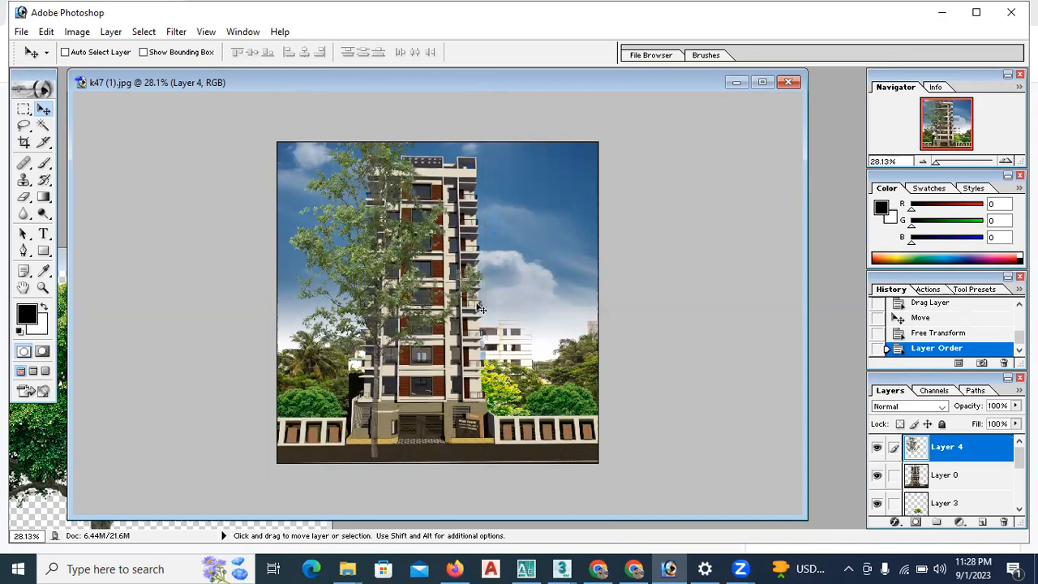
{"action": "left_click_drag", "start_coordinate": [348, 278], "coordinate": [398, 299]}
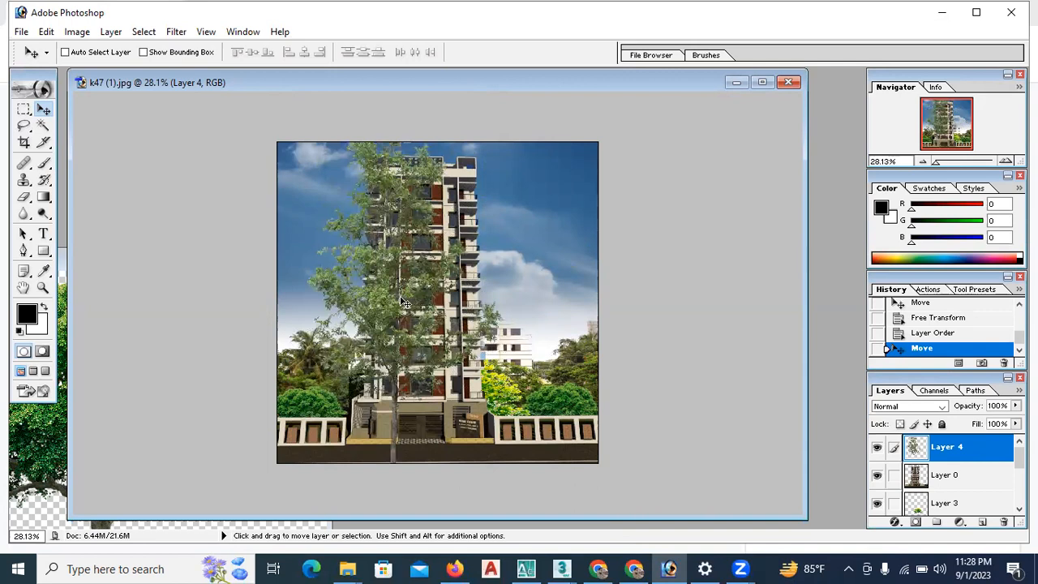
{"action": "left_click_drag", "start_coordinate": [420, 290], "coordinate": [373, 302]}
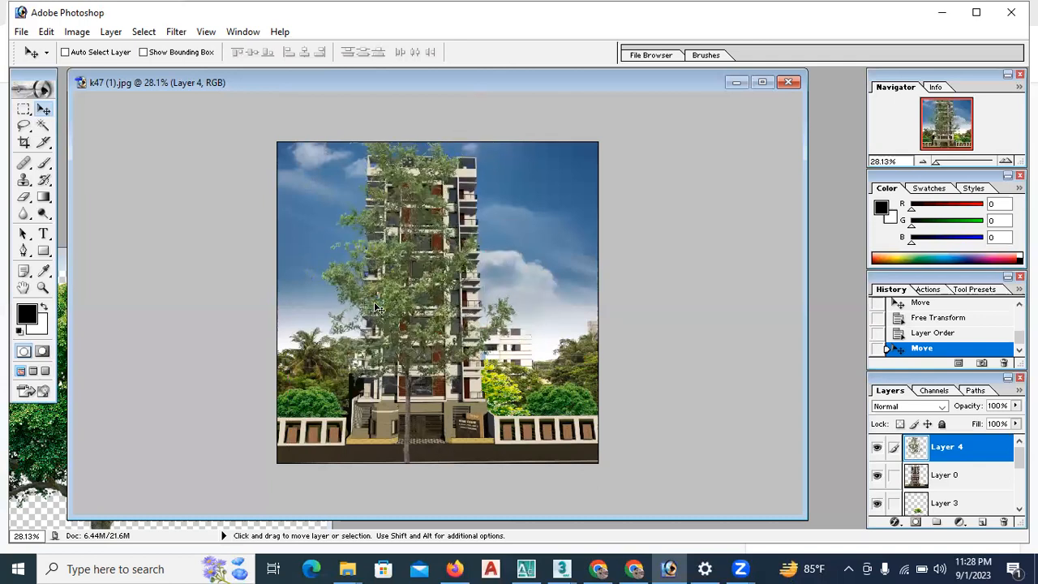
Rotate the tree clockwise and move it so only its branches reach into the image's upper-left corner
{"action": "key", "text": "ctrl+t"}
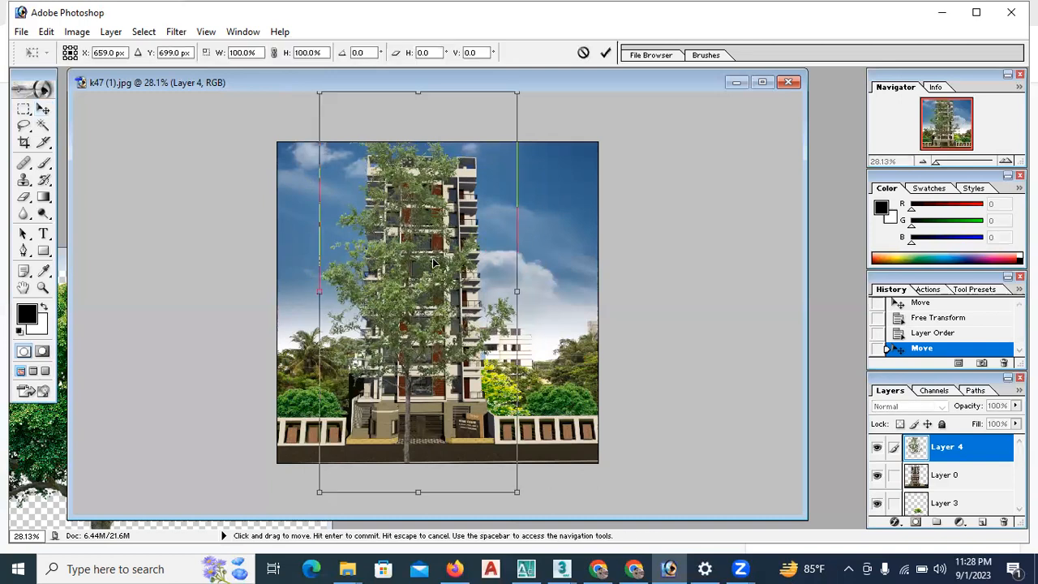
{"action": "left_click_drag", "start_coordinate": [567, 241], "coordinate": [549, 378]}
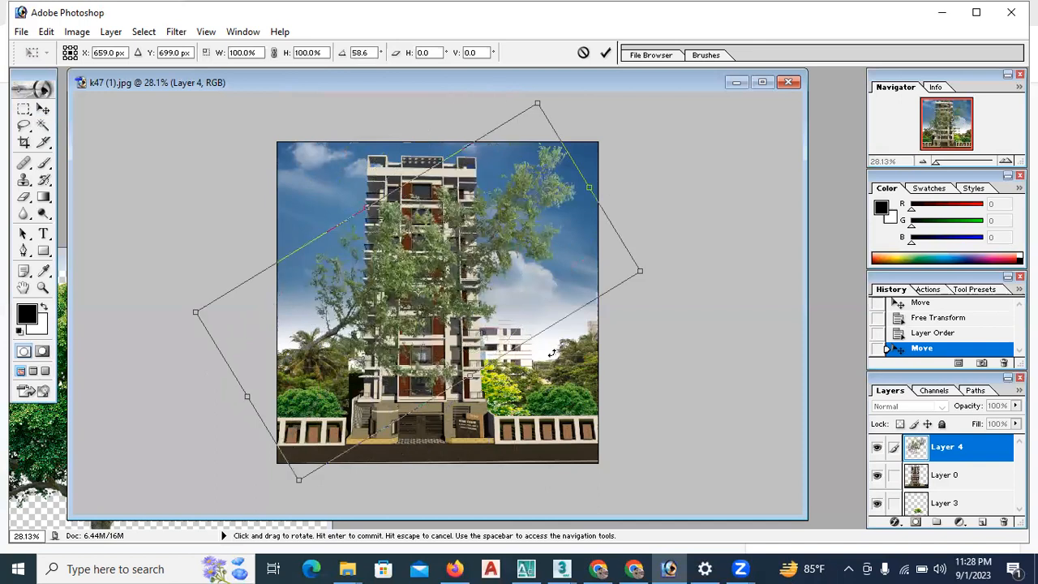
{"action": "key", "text": "Return"}
{"action": "left_click_drag", "start_coordinate": [403, 274], "coordinate": [304, 160]}
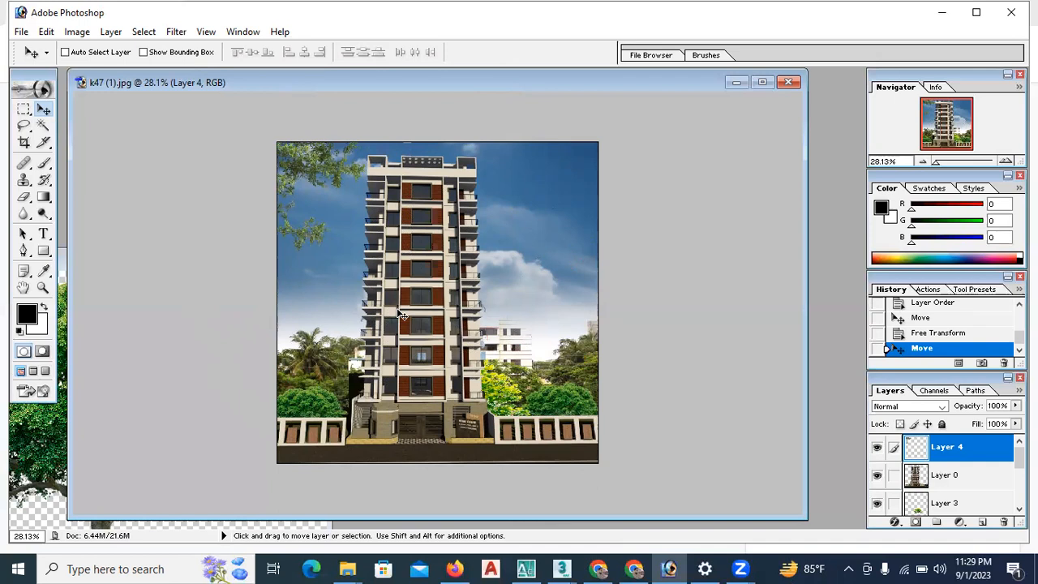
{"action": "mouse_move", "coordinate": [314, 161]}
{"action": "left_mouse_down"}
{"action": "mouse_move", "coordinate": [315, 174]}
{"action": "mouse_move", "coordinate": [317, 162]}
{"action": "left_mouse_up"}
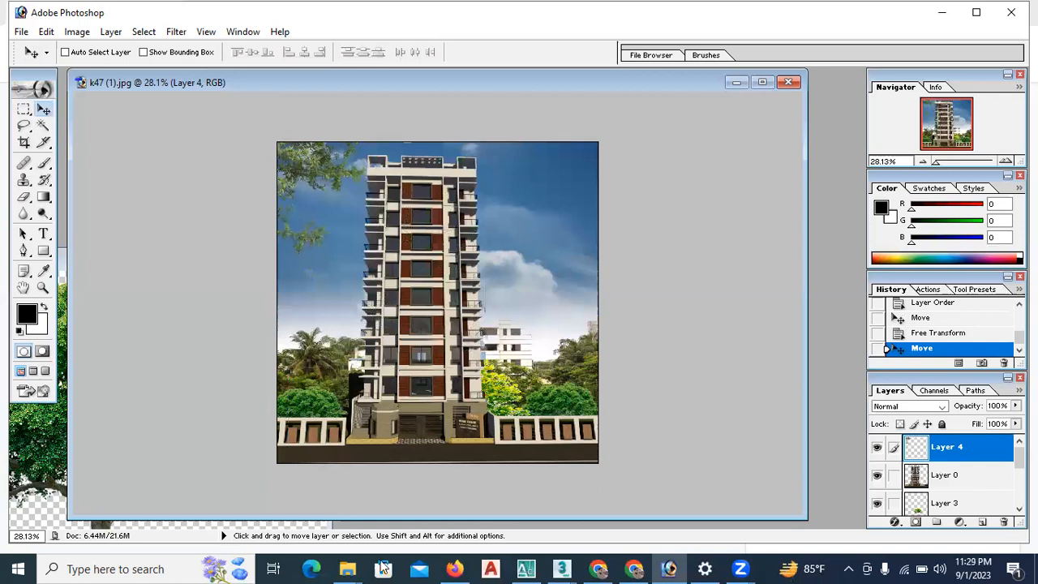
Open the brown_pelicans_flying_away image from the pnj tree folder and bring its birds into the k47 (1).jpg document
{"action": "left_click", "coordinate": [347, 569]}
{"action": "left_click", "coordinate": [408, 503]}
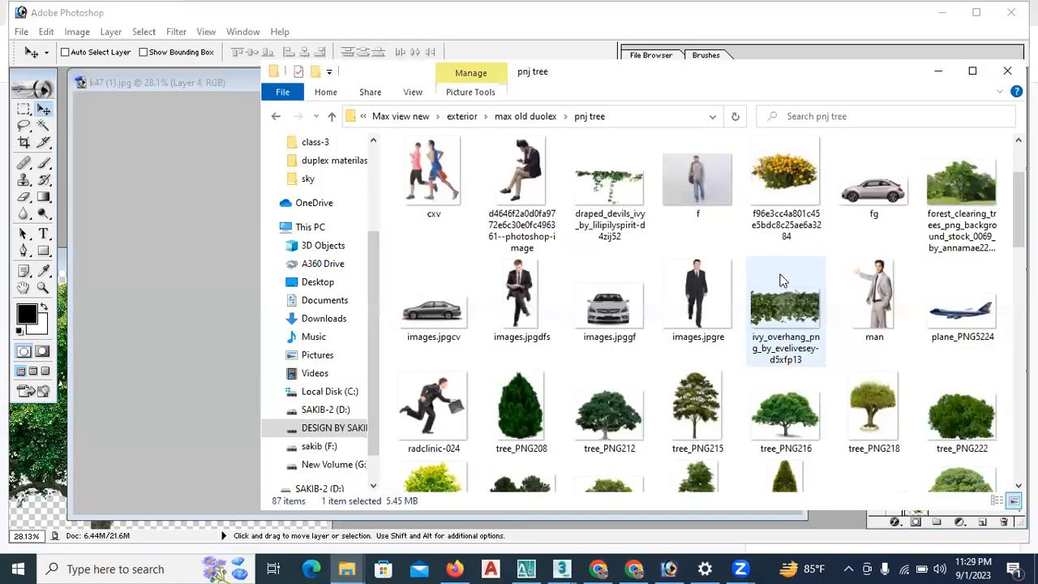
{"action": "scroll", "coordinate": [758, 397], "scroll_direction": "up", "scroll_amount": 2}
{"action": "left_click_drag", "start_coordinate": [704, 531], "coordinate": [247, 204]}
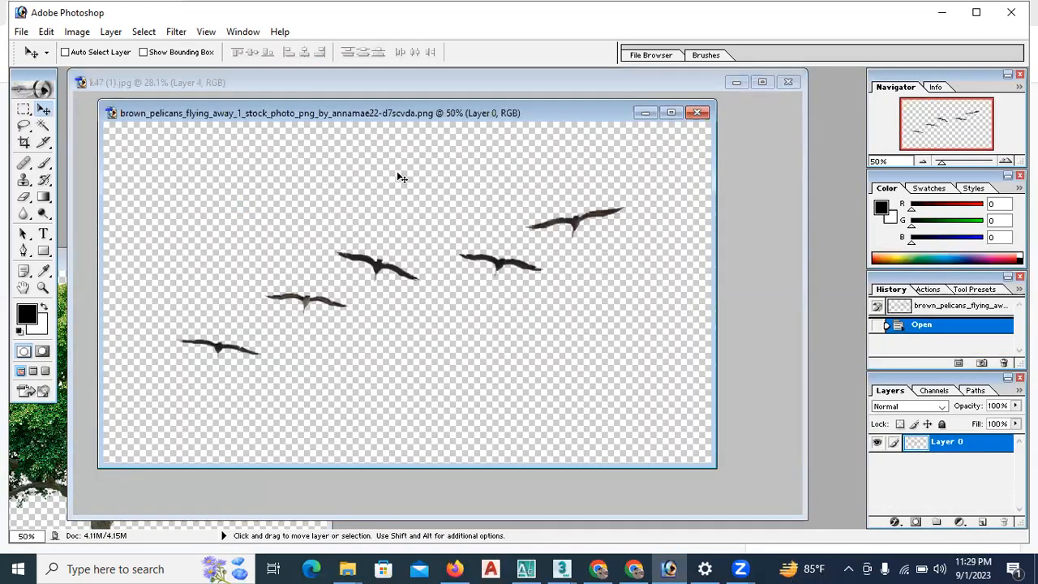
{"action": "left_click_drag", "start_coordinate": [202, 423], "coordinate": [444, 221]}
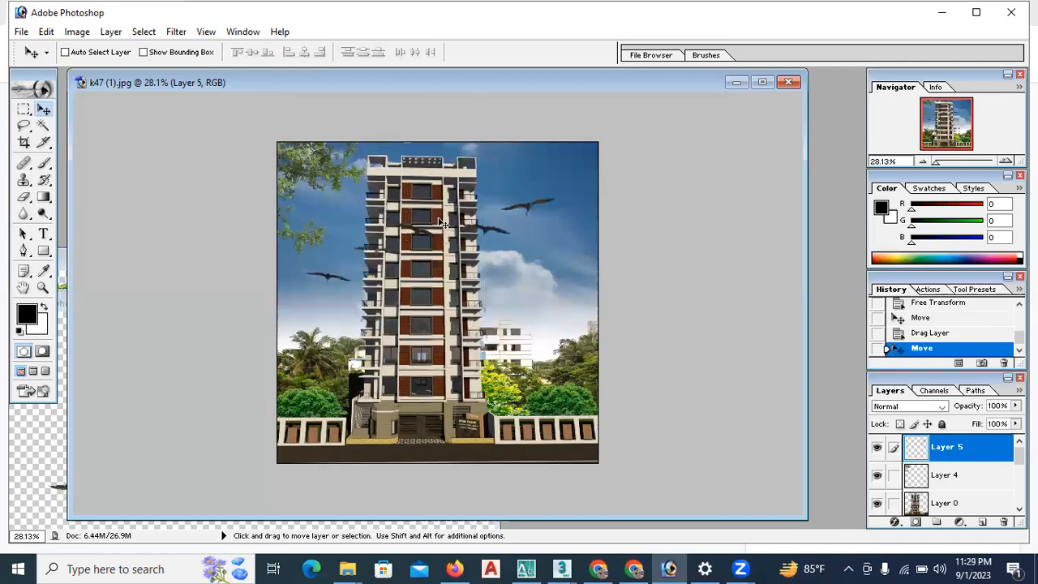
Shrink the flock of birds, move it into the sky right of the building and duplicate it there
{"action": "key", "text": "ctrl+t"}
{"action": "left_click_drag", "start_coordinate": [605, 147], "coordinate": [388, 274]}
{"action": "key", "text": "Return"}
{"action": "left_click_drag", "start_coordinate": [326, 310], "coordinate": [537, 188]}
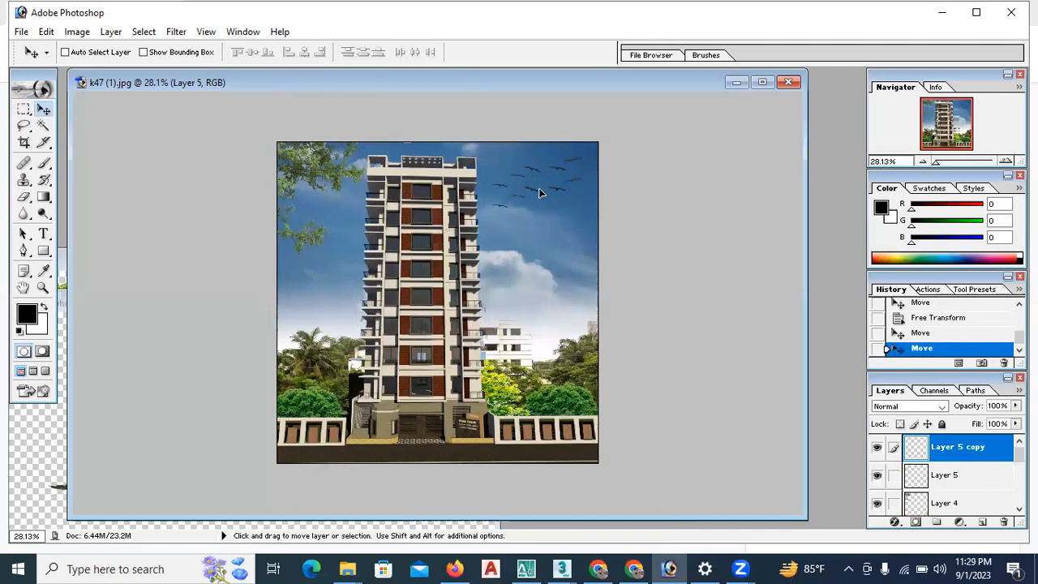
Scale the duplicated flock to about 78.7% width and 72.1% height, reposition it beside the first birds and add another copy
{"action": "key", "text": "ctrl+t"}
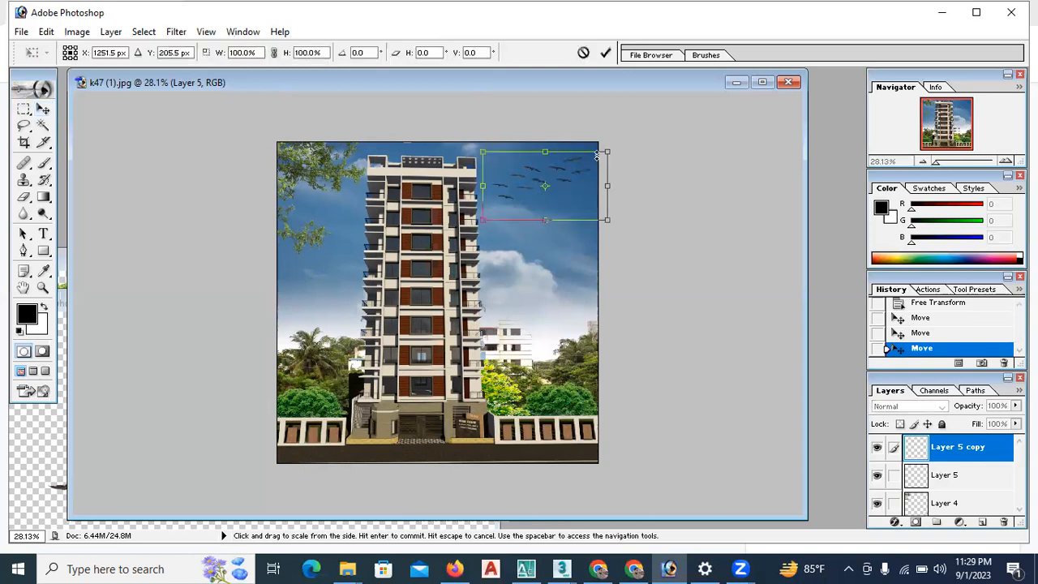
{"action": "left_click_drag", "start_coordinate": [606, 151], "coordinate": [581, 169]}
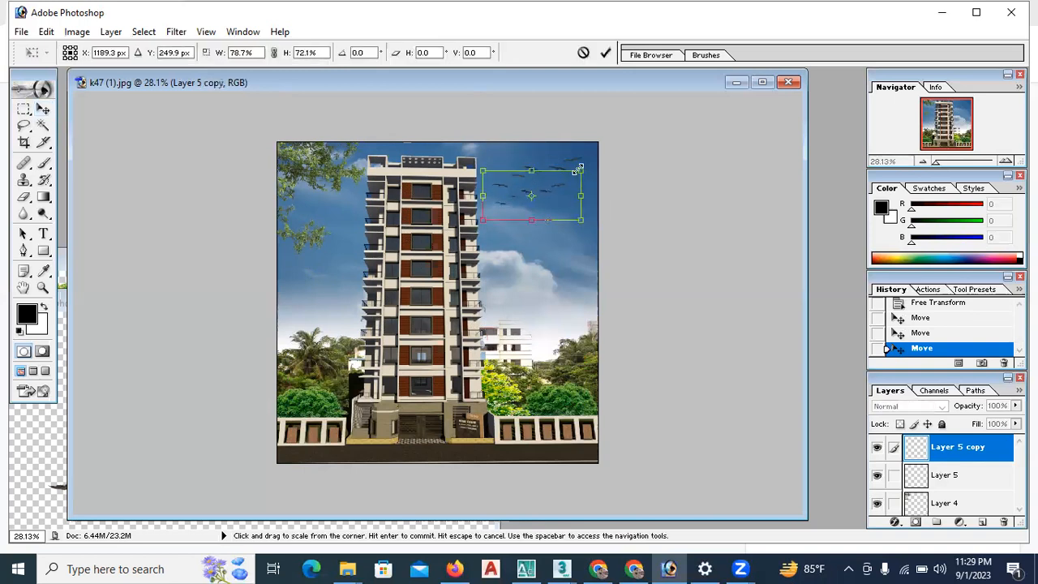
{"action": "double_click", "coordinate": [550, 188]}
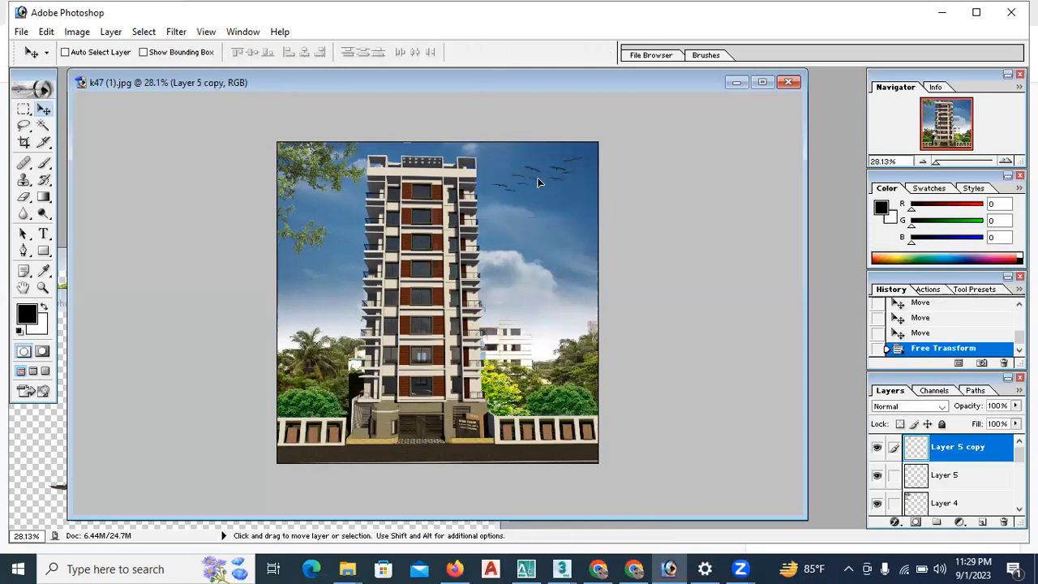
{"action": "left_click_drag", "start_coordinate": [541, 193], "coordinate": [537, 173]}
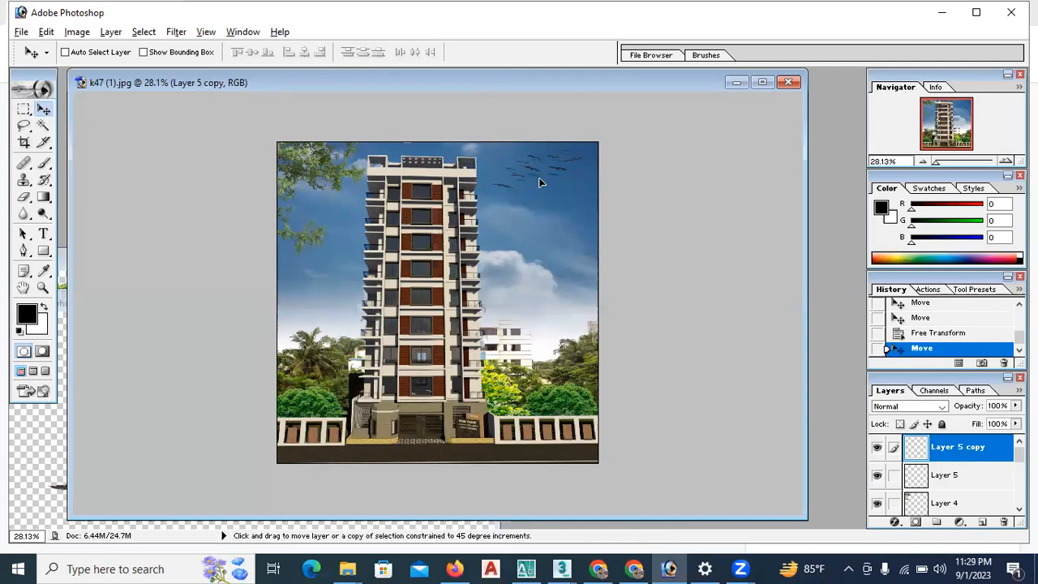
{"action": "left_click", "coordinate": [542, 182], "text": "alt+shift"}
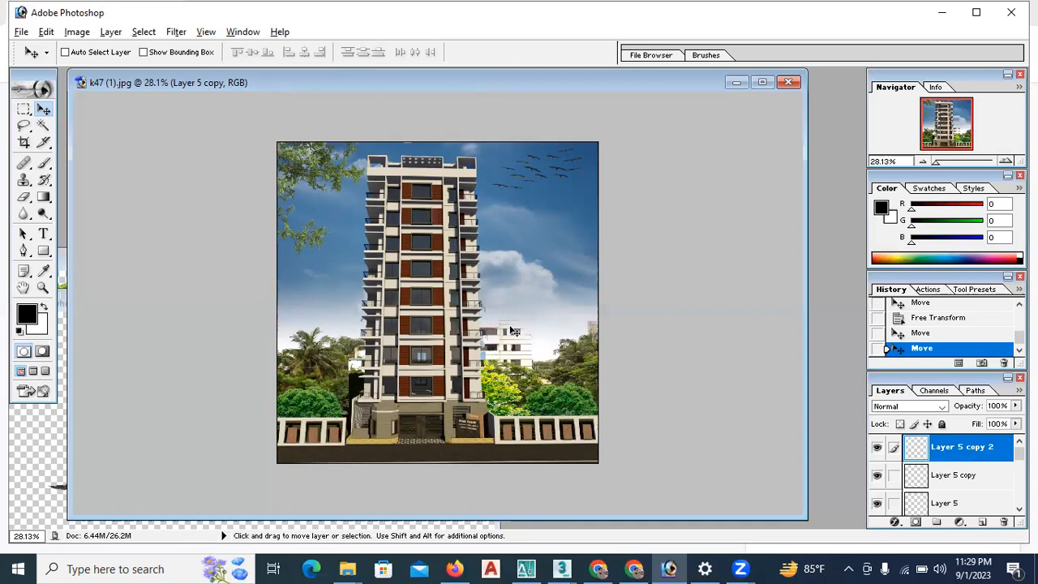
Open the images.jpgcv.jpg car picture from the pnj tree folder and convert its Background into a regular layer
{"action": "left_click", "coordinate": [347, 569]}
{"action": "left_click", "coordinate": [438, 491]}
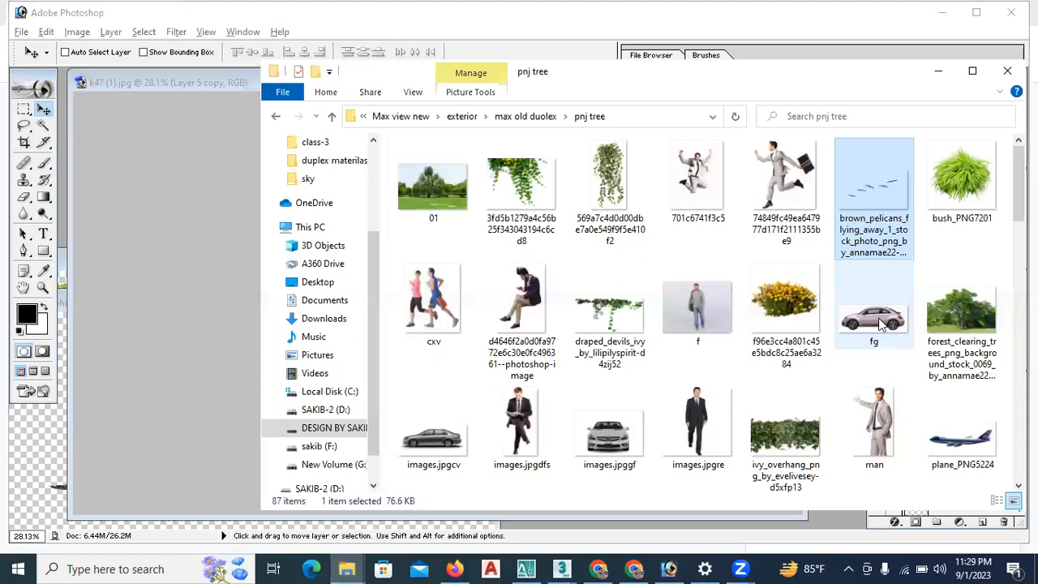
{"action": "left_click_drag", "start_coordinate": [432, 450], "coordinate": [192, 357]}
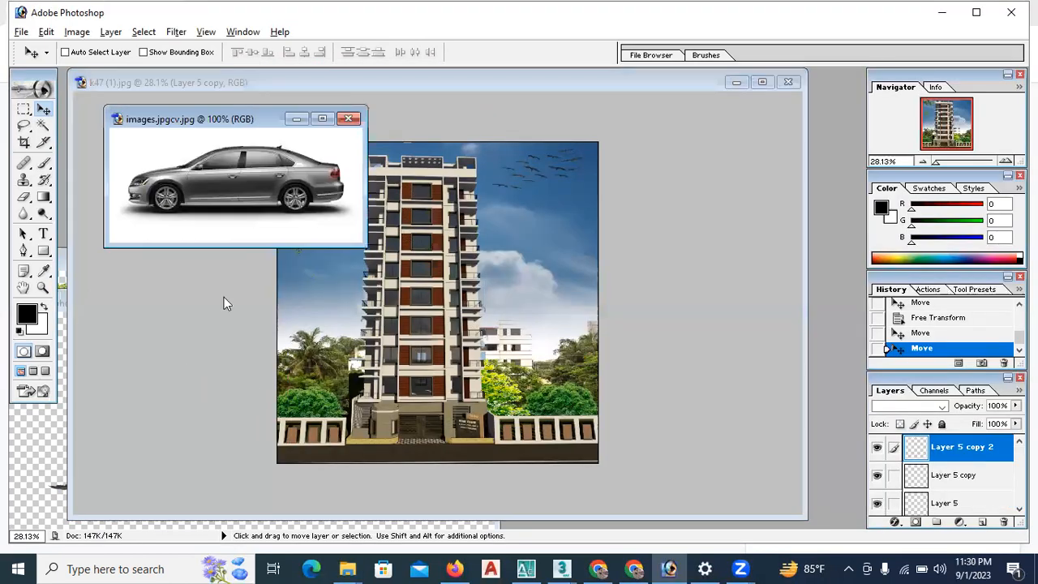
{"action": "left_click_drag", "start_coordinate": [231, 129], "coordinate": [232, 139]}
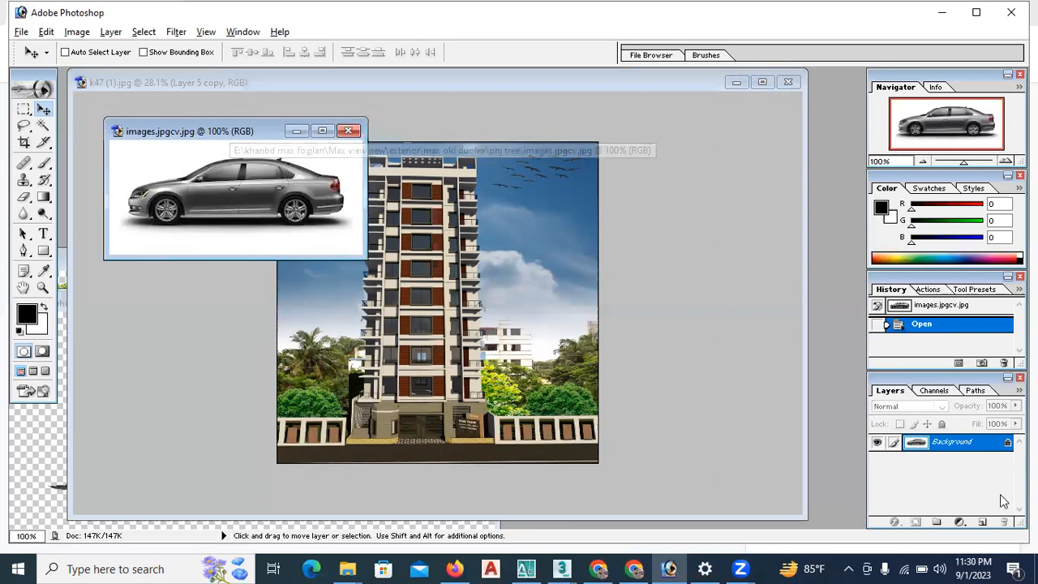
{"action": "double_click", "coordinate": [956, 444]}
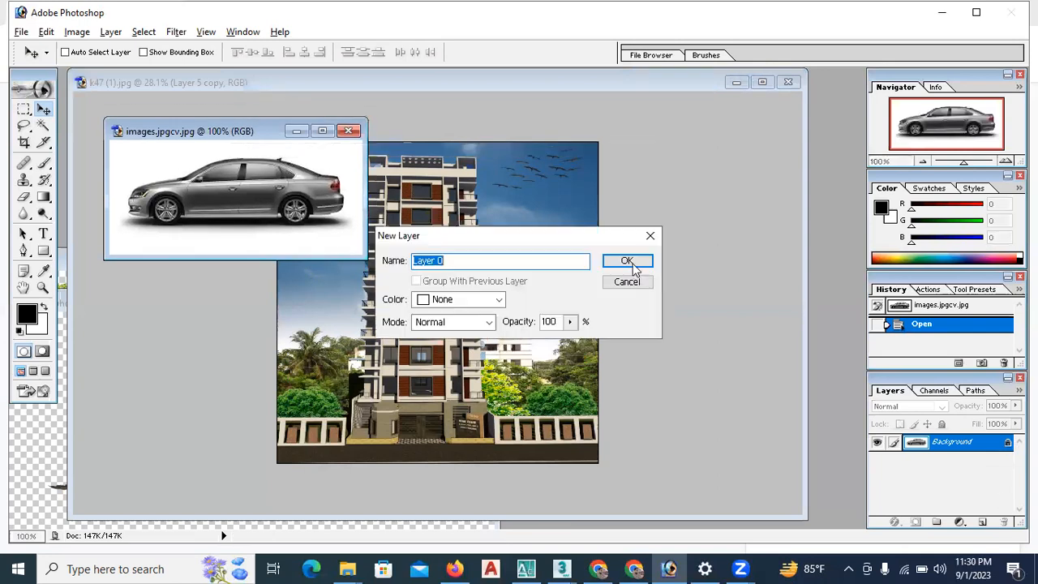
{"action": "left_click", "coordinate": [621, 260]}
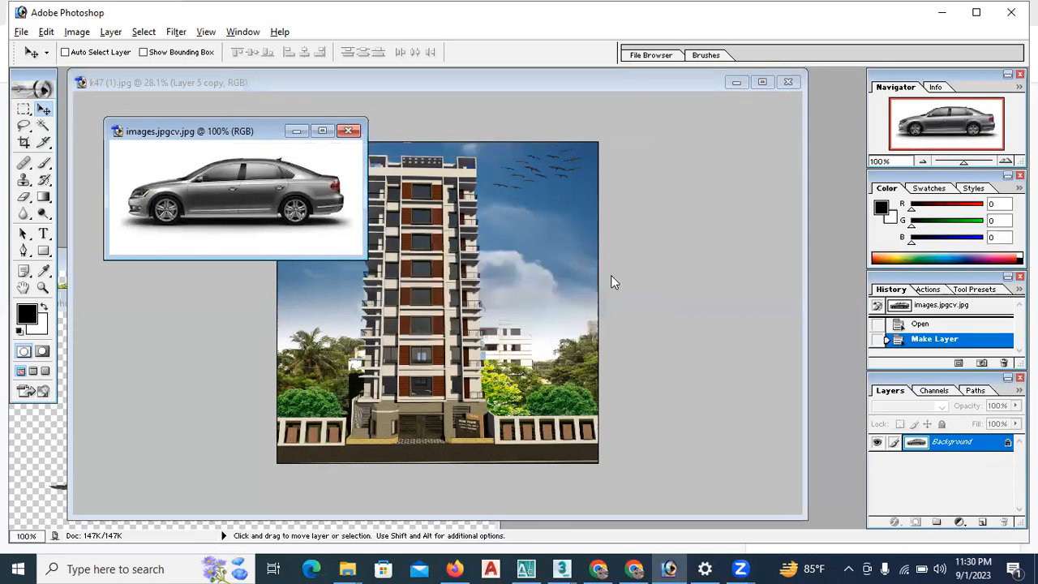
Select the white background and light shadow patches around the car with the Magic Wand and delete them
{"action": "left_click", "coordinate": [43, 125]}
{"action": "left_click", "coordinate": [135, 167]}
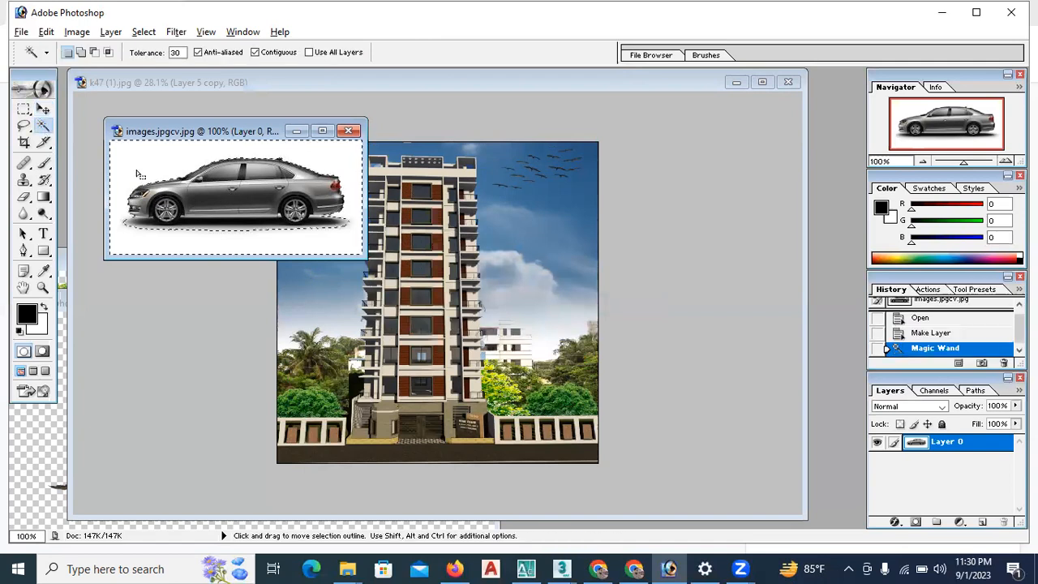
{"action": "key", "text": "Delete"}
{"action": "left_click", "coordinate": [240, 230]}
{"action": "left_click", "coordinate": [336, 224]}
{"action": "key", "text": "Delete"}
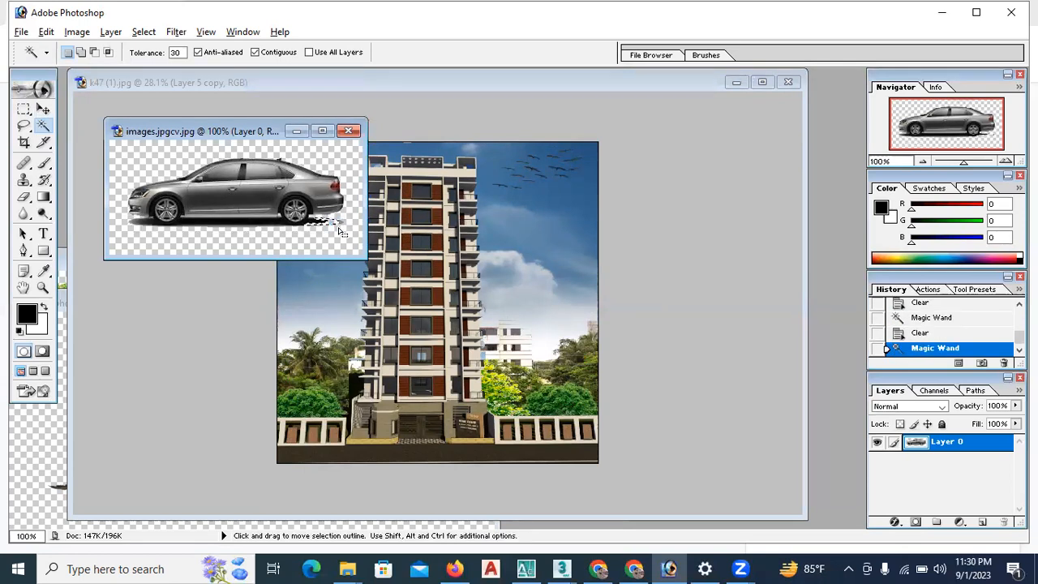
{"action": "left_click", "coordinate": [145, 238]}
{"action": "key", "text": "Delete"}
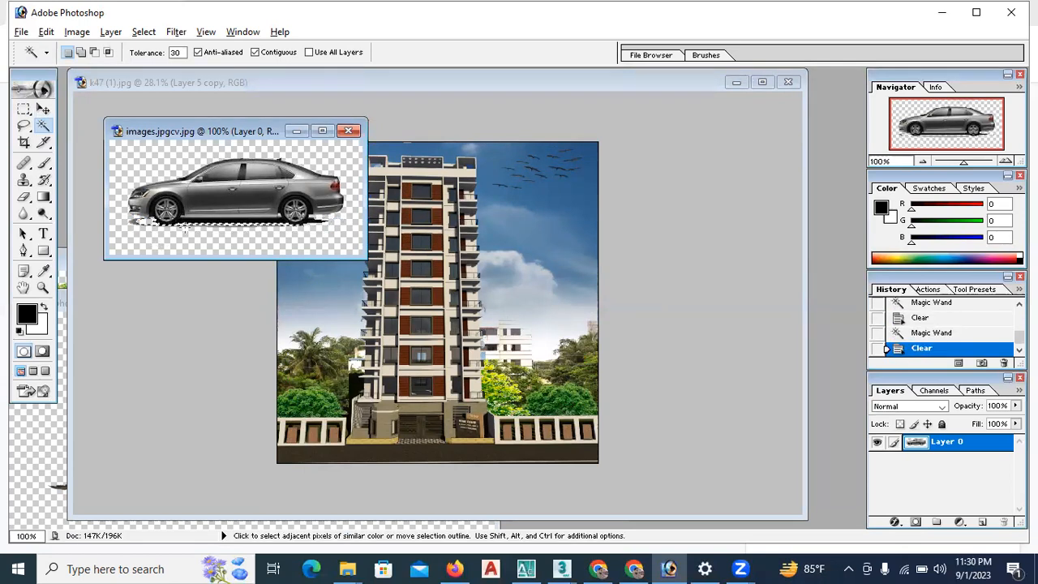
Try to select the leftover shadow fragments below the car's front bumper with the Magic Wand
{"action": "left_click", "coordinate": [134, 220]}
{"action": "key", "text": "ctrl+d"}
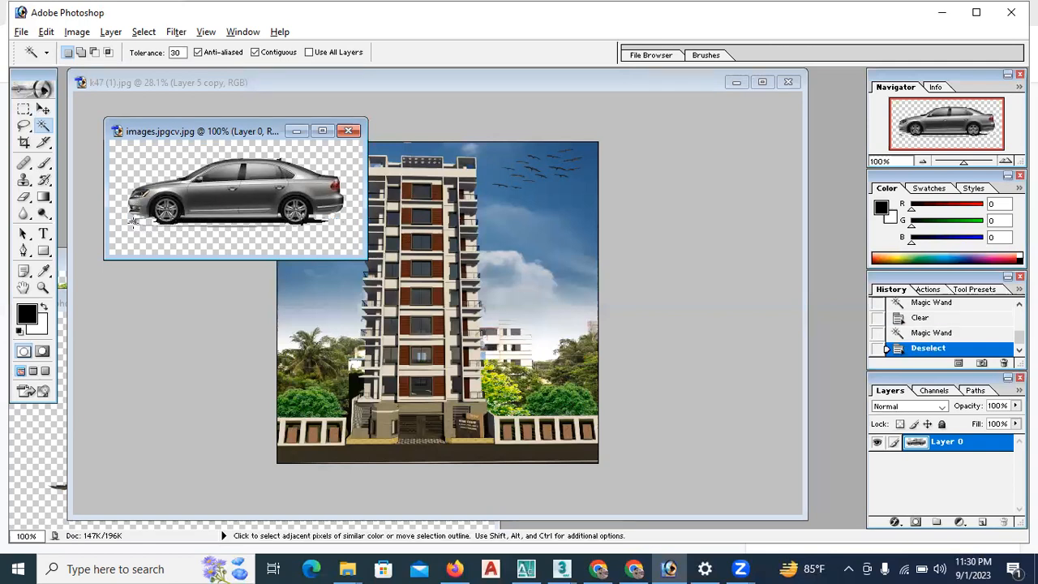
{"action": "left_click", "coordinate": [132, 221]}
{"action": "key", "text": "ctrl+d"}
{"action": "scroll", "coordinate": [134, 236], "scroll_direction": "down", "scroll_amount": 5}
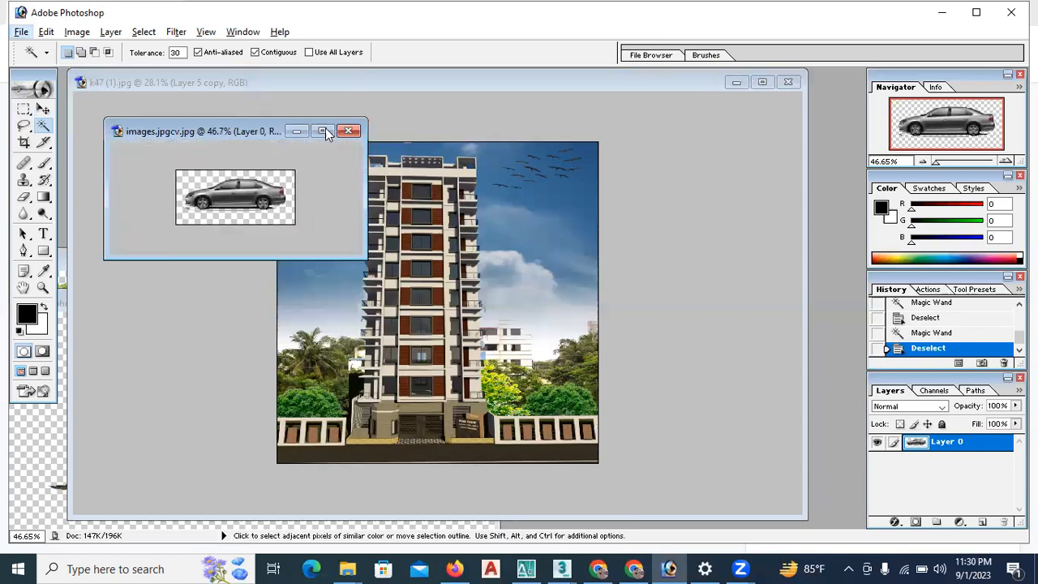
{"action": "left_click", "coordinate": [322, 130]}
{"action": "scroll", "coordinate": [512, 332], "scroll_direction": "down", "scroll_amount": 3}
{"action": "scroll", "coordinate": [512, 332], "scroll_direction": "up", "scroll_amount": 8}
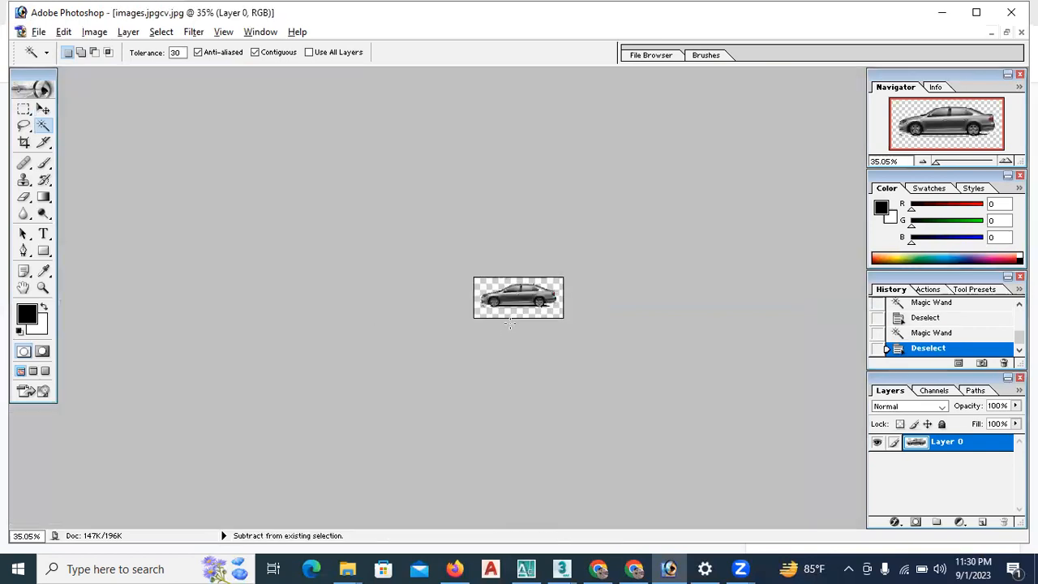
{"action": "scroll", "coordinate": [274, 375], "scroll_direction": "up", "scroll_amount": 1}
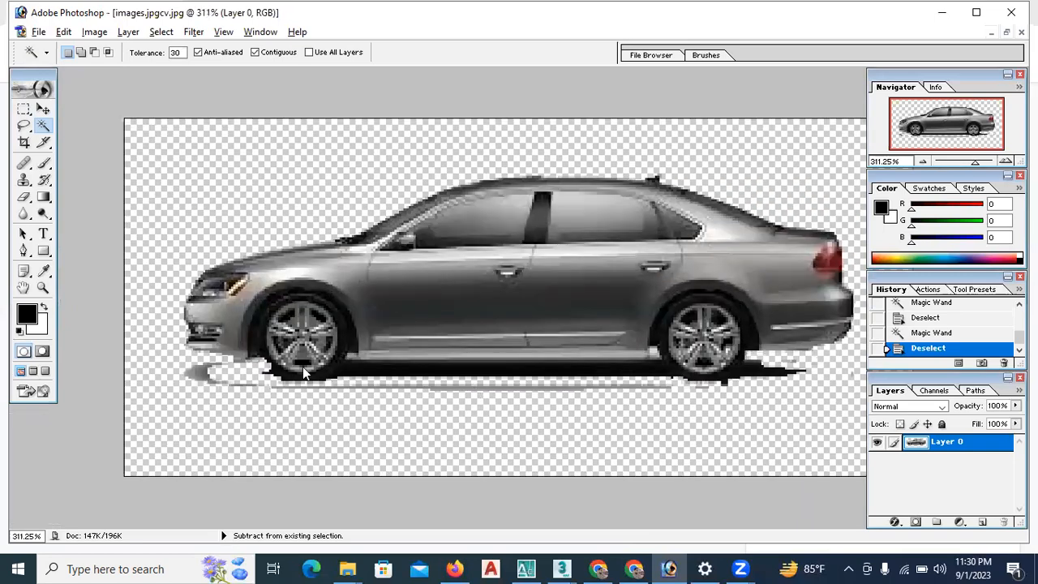
{"action": "left_click", "coordinate": [193, 368]}
{"action": "left_click", "coordinate": [195, 370]}
{"action": "left_click", "coordinate": [195, 371]}
{"action": "left_click", "coordinate": [195, 371]}
{"action": "left_click", "coordinate": [196, 371]}
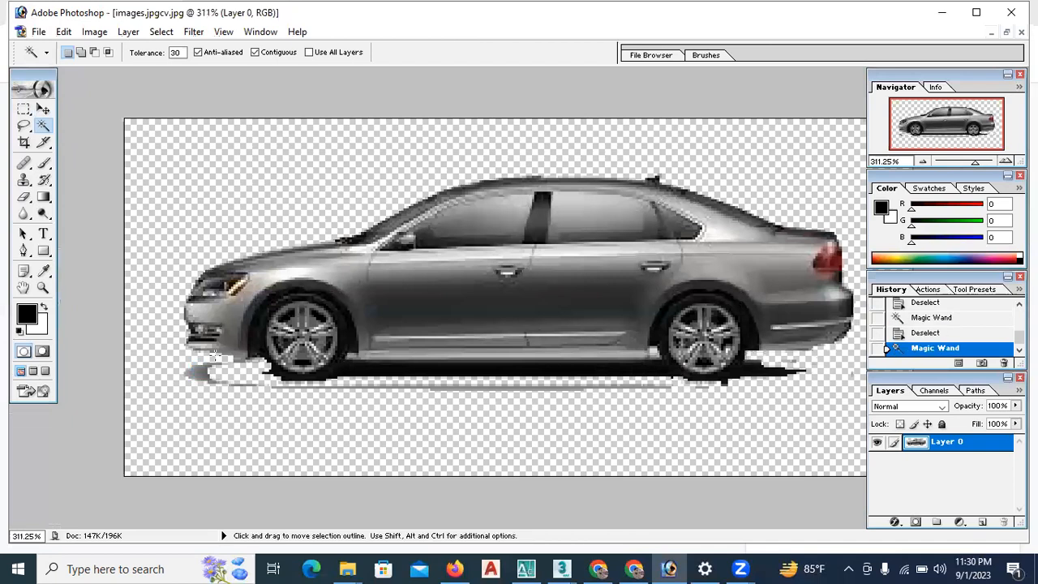
{"action": "left_click", "coordinate": [195, 371]}
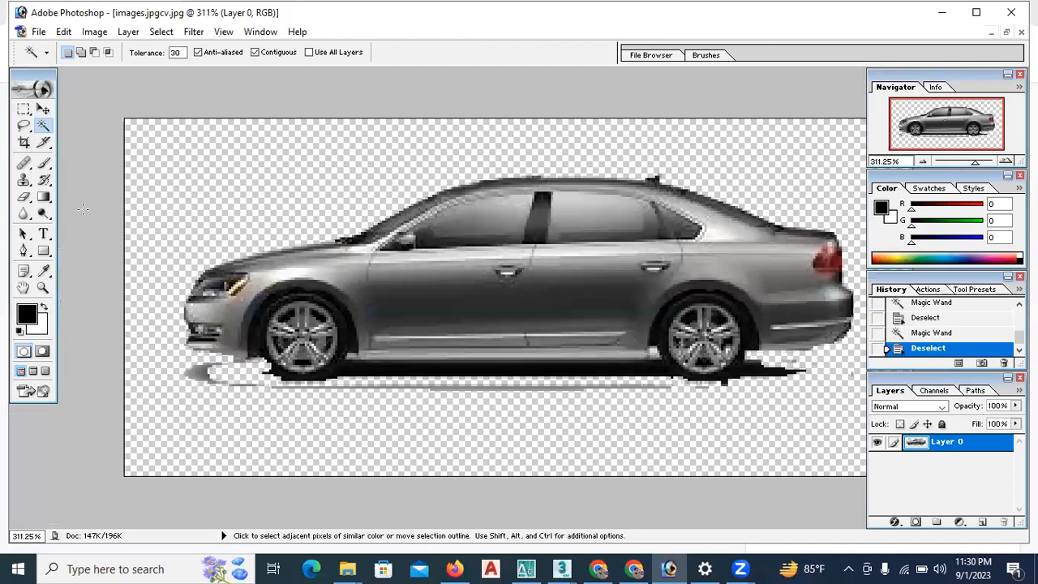
Erase the leftover shadow below the front bumper, under the body and behind the rear wheel using rectangular selections, then deselect
{"action": "left_click", "coordinate": [23, 109]}
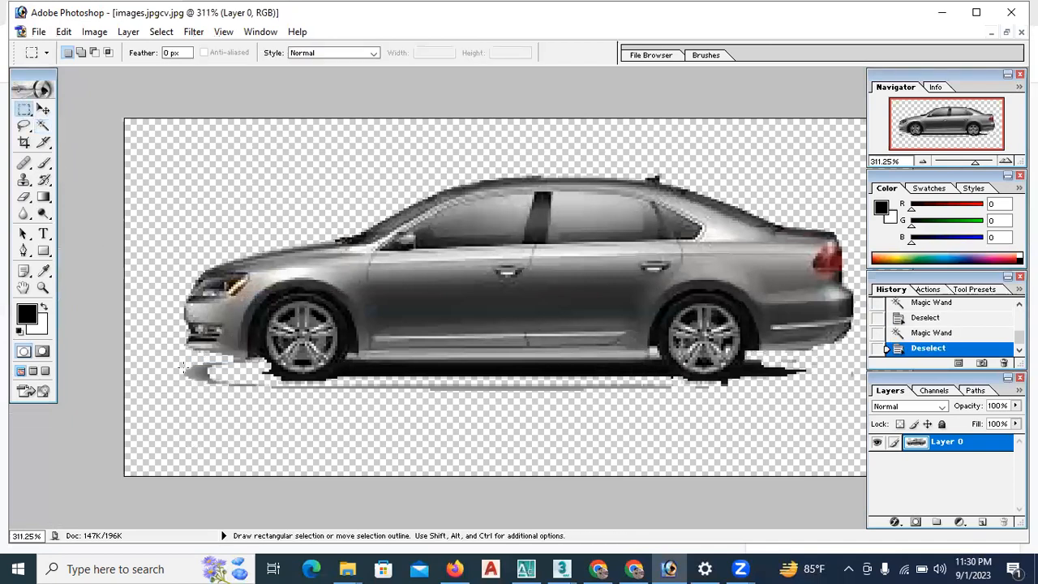
{"action": "left_click_drag", "start_coordinate": [177, 357], "coordinate": [228, 407]}
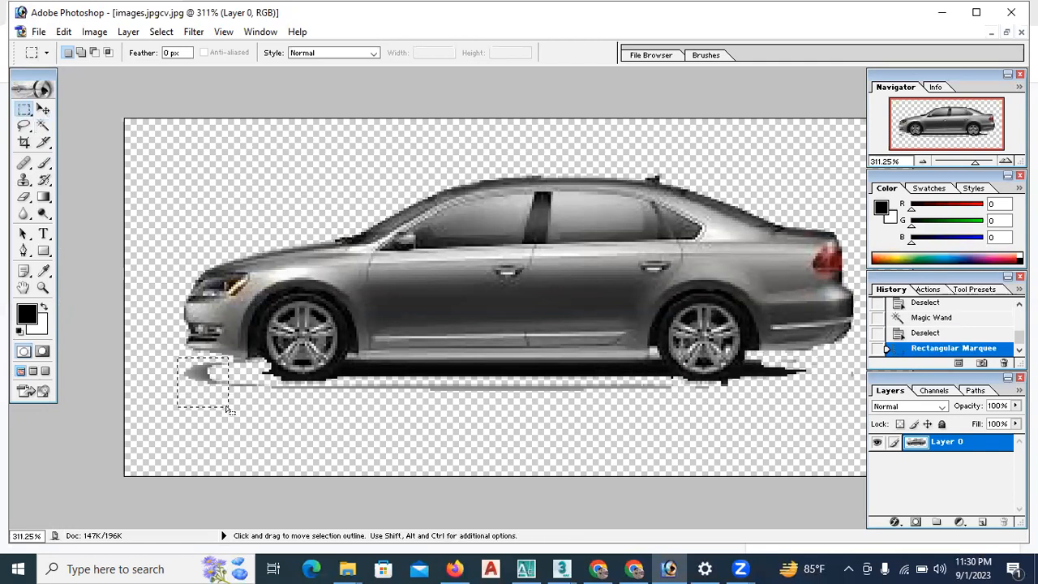
{"action": "key", "text": "Delete"}
{"action": "mouse_move", "coordinate": [387, 379]}
{"action": "left_mouse_down"}
{"action": "mouse_move", "coordinate": [456, 398]}
{"action": "mouse_move", "coordinate": [670, 387]}
{"action": "left_mouse_up"}
{"action": "key", "text": "Delete"}
{"action": "mouse_move", "coordinate": [817, 361]}
{"action": "left_mouse_down"}
{"action": "mouse_move", "coordinate": [754, 376]}
{"action": "mouse_move", "coordinate": [775, 383]}
{"action": "left_mouse_up"}
{"action": "key", "text": "Delete"}
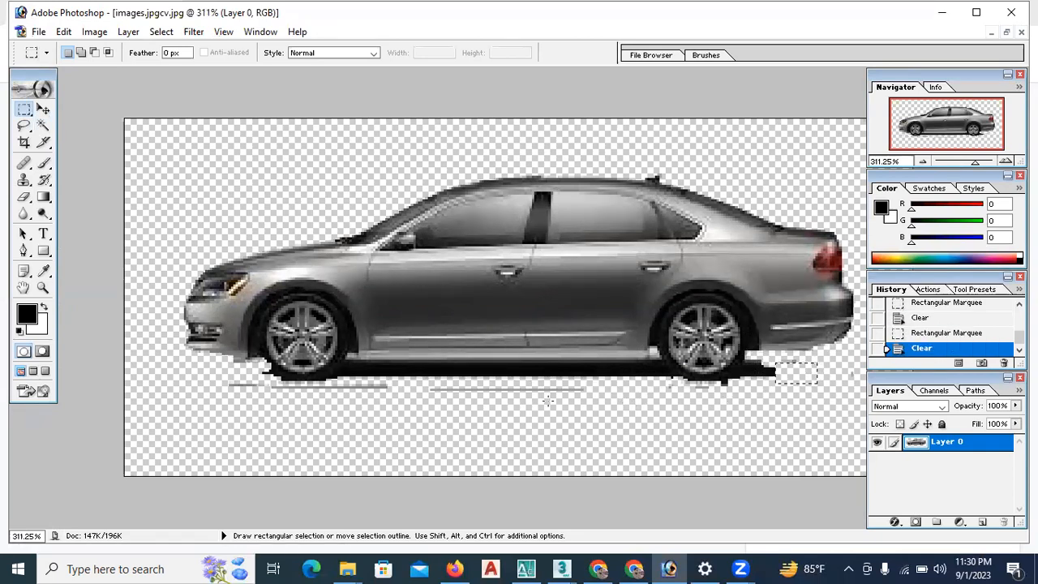
{"action": "left_click_drag", "start_coordinate": [347, 397], "coordinate": [592, 405]}
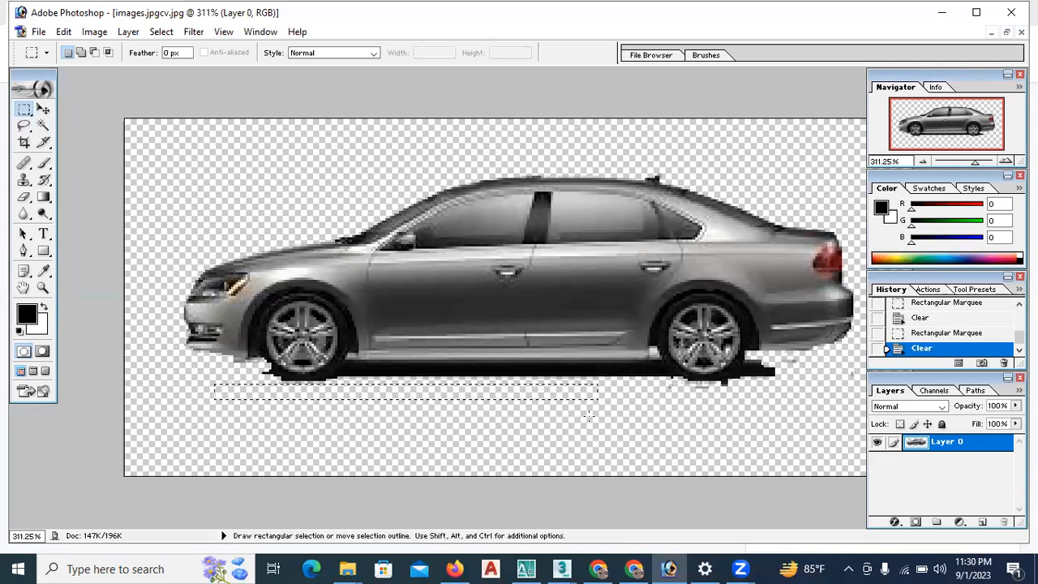
{"action": "key", "text": "ctrl+d"}
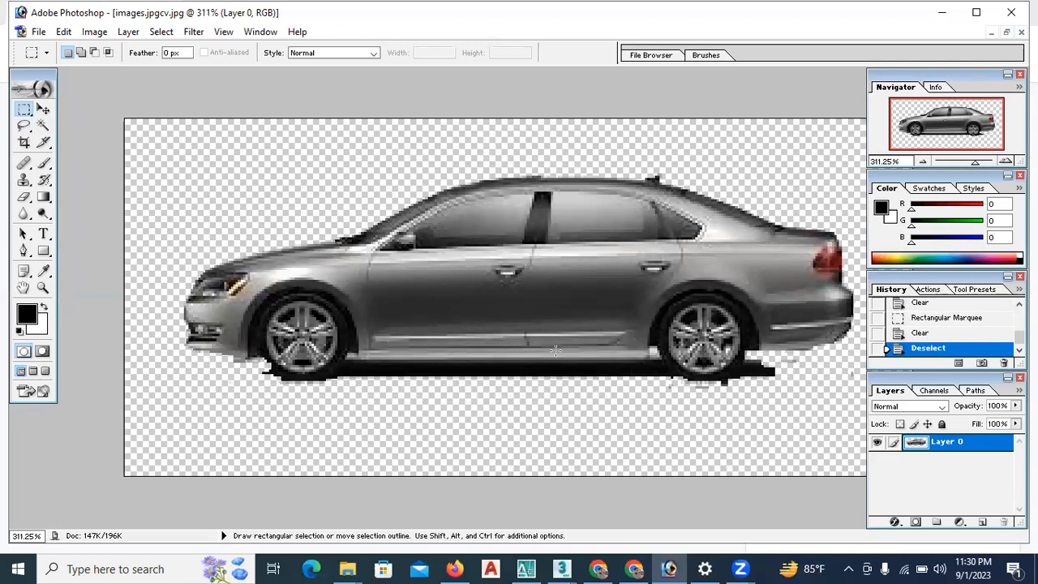
Bring the cut-out car into the k47 (1).jpg document and place it on the road right of the gate
{"action": "scroll", "coordinate": [555, 350], "scroll_direction": "up", "scroll_amount": 3}
{"action": "scroll", "coordinate": [554, 349], "scroll_direction": "down", "scroll_amount": 4}
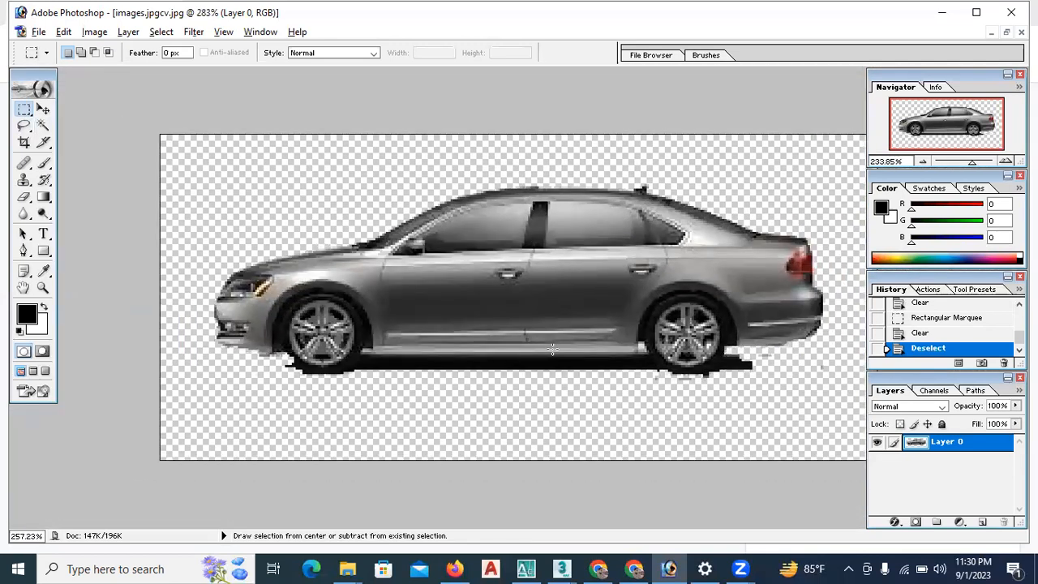
{"action": "scroll", "coordinate": [552, 349], "scroll_direction": "down", "scroll_amount": 8}
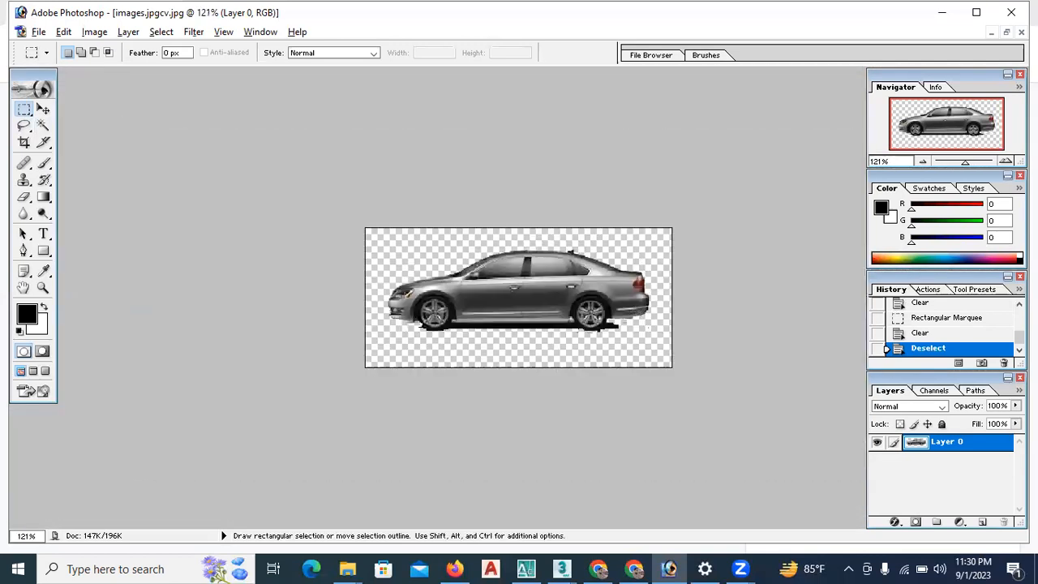
{"action": "left_click", "coordinate": [1007, 32]}
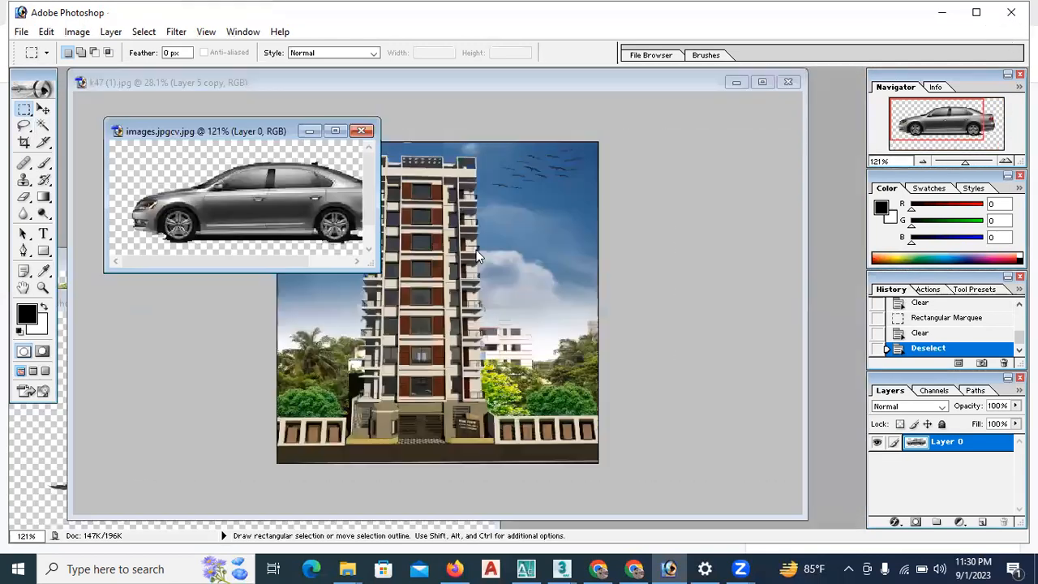
{"action": "left_click", "coordinate": [43, 108]}
{"action": "left_click_drag", "start_coordinate": [241, 210], "coordinate": [494, 447]}
{"action": "scroll", "coordinate": [495, 446], "scroll_direction": "down", "scroll_amount": 3, "text": "alt"}
{"action": "scroll", "coordinate": [493, 424], "scroll_direction": "up", "scroll_amount": 5, "text": "alt"}
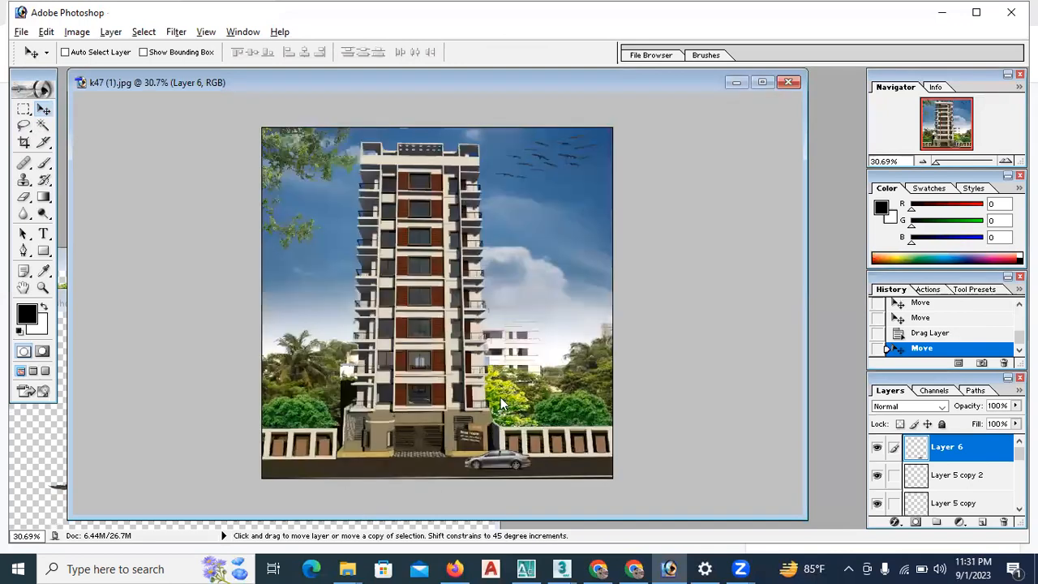
Move the car to the road left of the gate and scale it to 130.1% width and 145.2% height
{"action": "left_click_drag", "start_coordinate": [807, 194], "coordinate": [809, 283]}
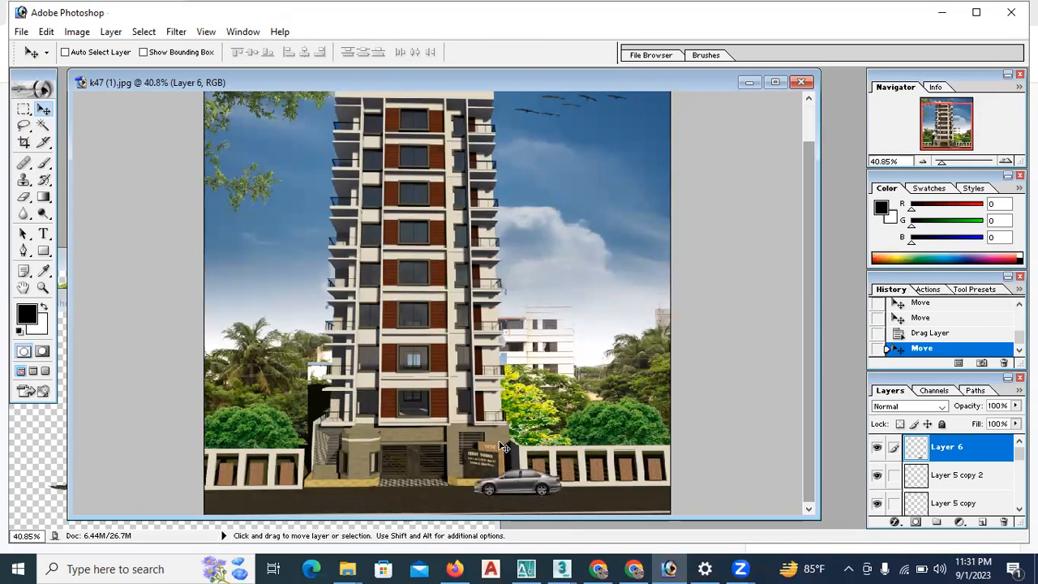
{"action": "left_click_drag", "start_coordinate": [807, 275], "coordinate": [809, 289]}
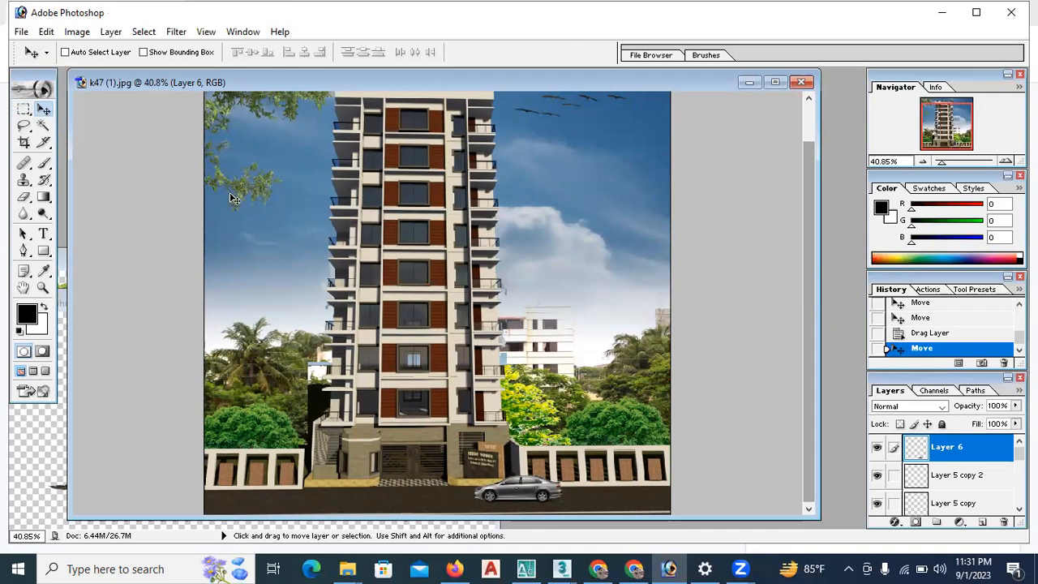
{"action": "left_click_drag", "start_coordinate": [518, 489], "coordinate": [394, 466]}
{"action": "key", "text": "ctrl+t"}
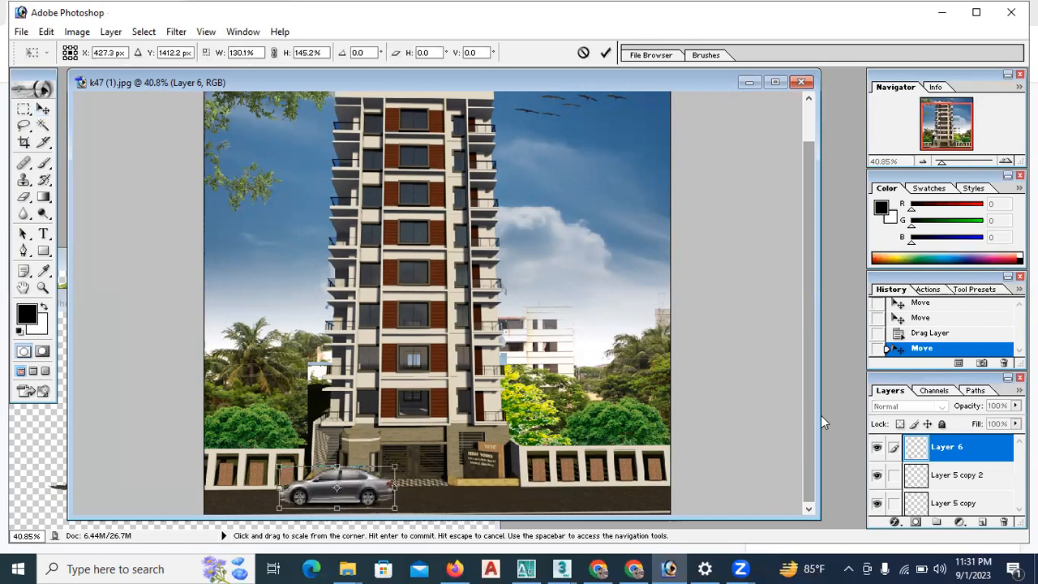
{"action": "key", "text": "Return"}
{"action": "left_click_drag", "start_coordinate": [341, 490], "coordinate": [321, 490]}
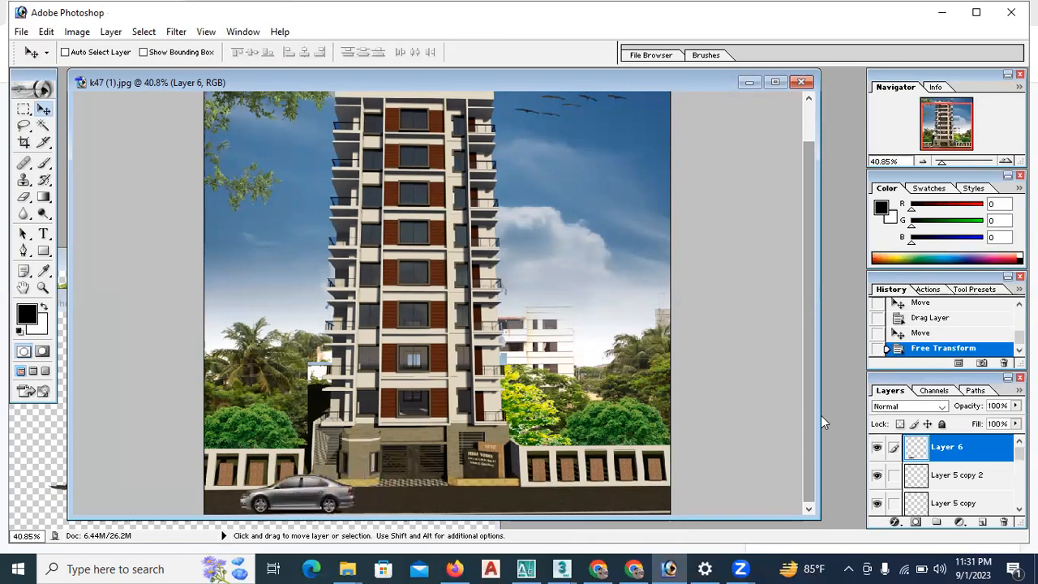
Maximize the k47 (1).jpg document window and review the whole composition
{"action": "scroll", "coordinate": [440, 370], "scroll_direction": "up", "scroll_amount": 3}
{"action": "scroll", "coordinate": [438, 347], "scroll_direction": "down", "scroll_amount": 5}
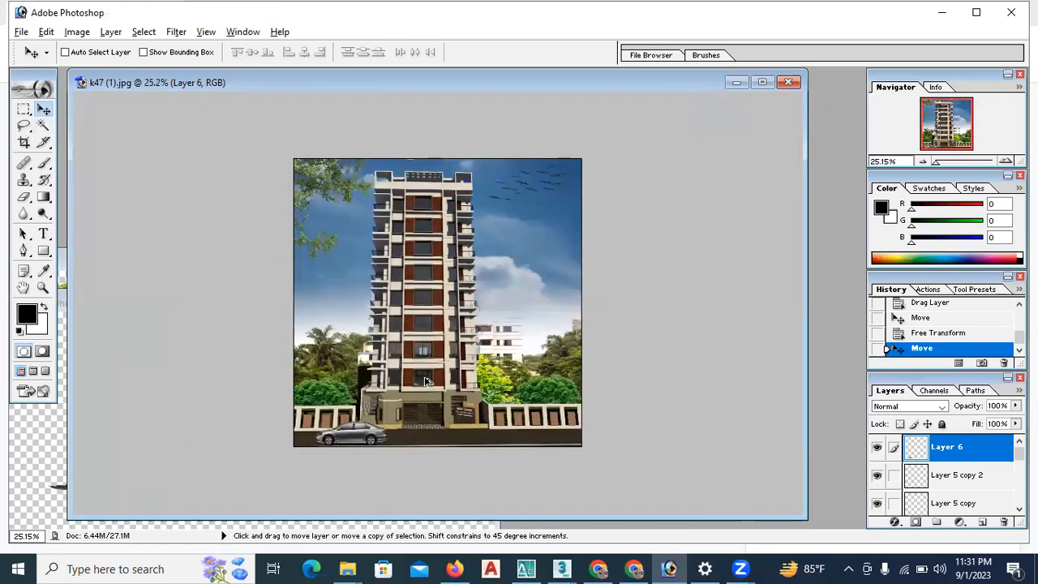
{"action": "key", "text": "alt"}
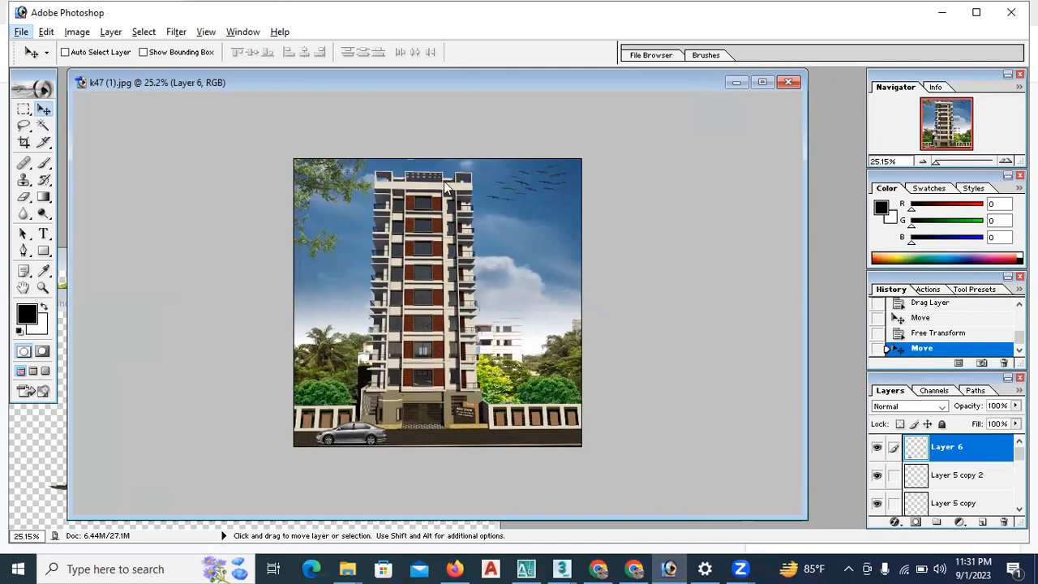
{"action": "left_click", "coordinate": [762, 82]}
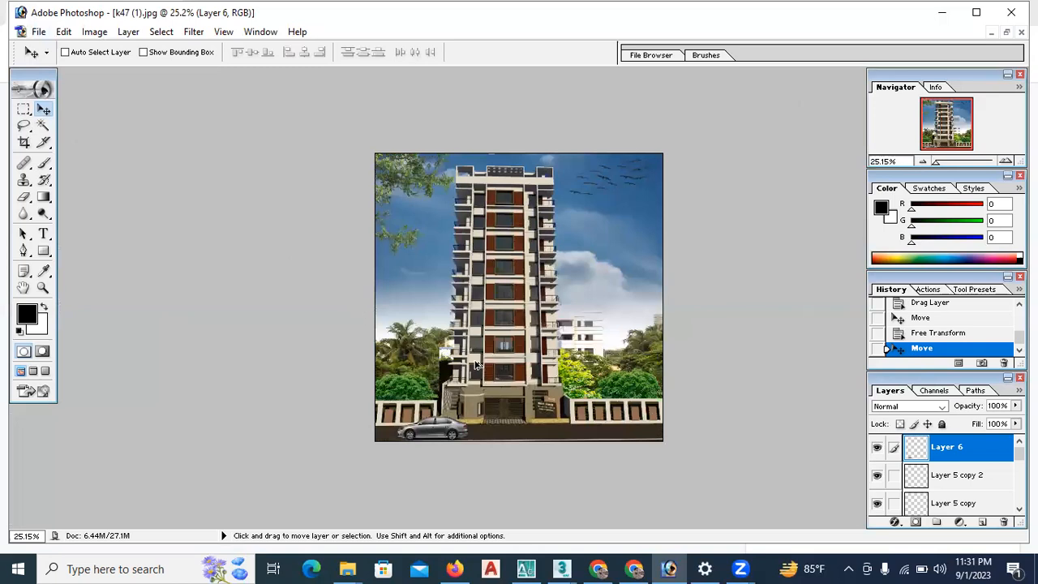
{"action": "scroll", "coordinate": [475, 362], "scroll_direction": "down", "scroll_amount": 2}
{"action": "scroll", "coordinate": [224, 208], "scroll_direction": "up", "scroll_amount": 1}
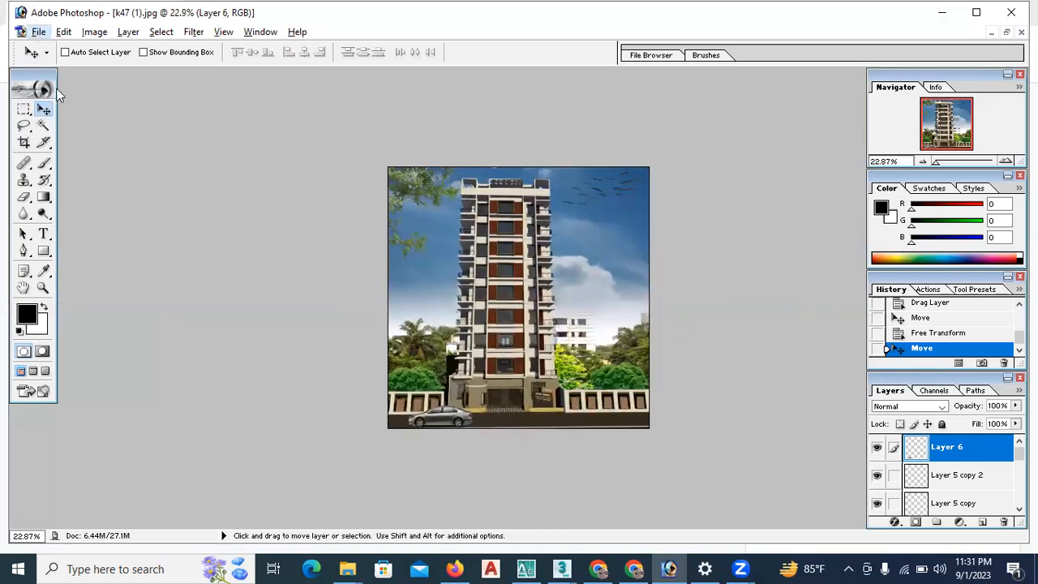
Save a JPEG copy of the rendering to the Desktop as LLLLLLLLLLL with Maximum quality 12 and the Baseline ("Standard") format
{"action": "left_click", "coordinate": [38, 32]}
{"action": "left_click", "coordinate": [81, 173]}
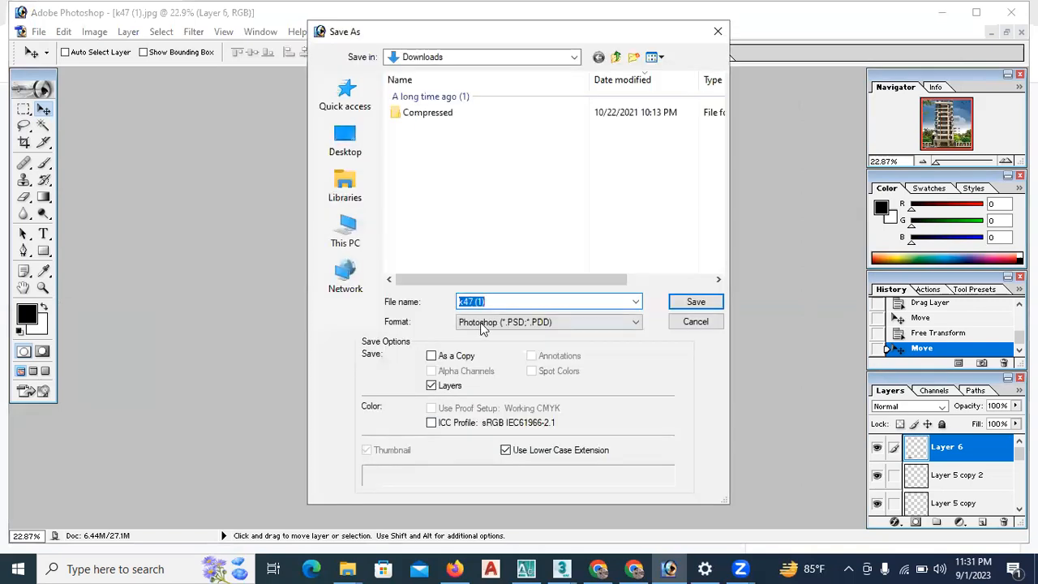
{"action": "left_click", "coordinate": [503, 322]}
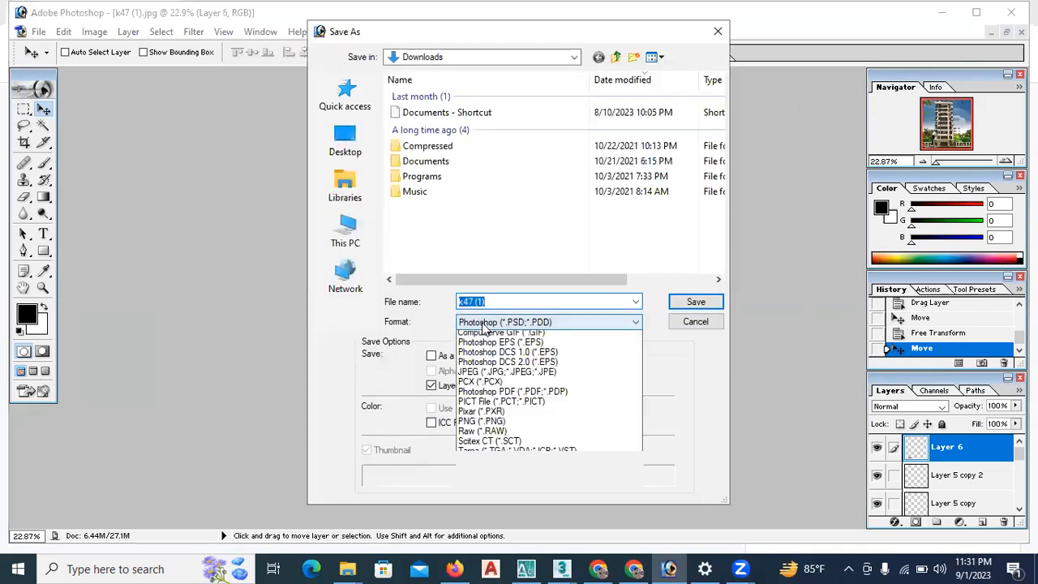
{"action": "left_click", "coordinate": [501, 396]}
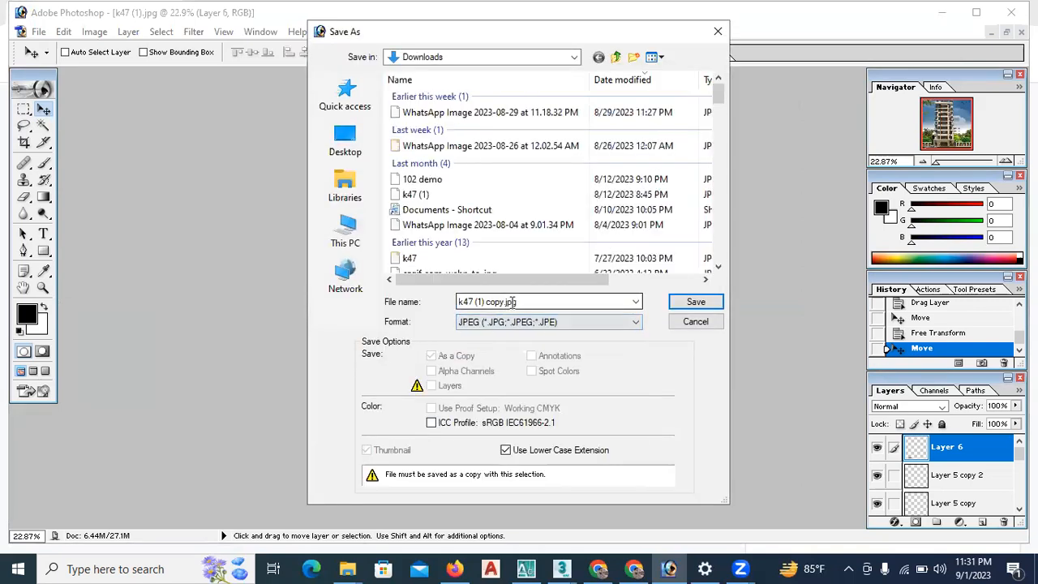
{"action": "left_click", "coordinate": [521, 301]}
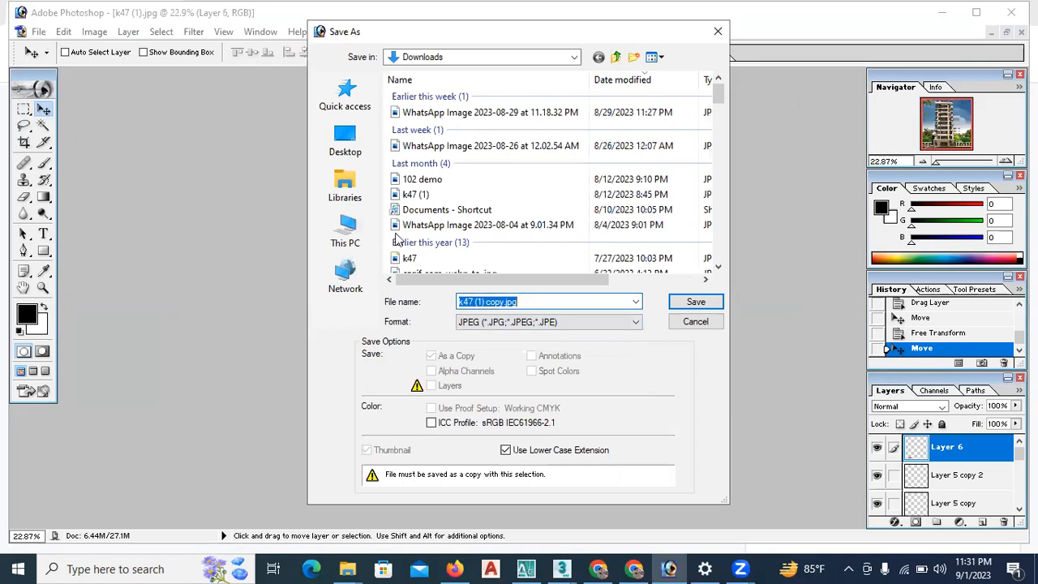
{"action": "type", "text": "LLLLLLLLLLL"}
{"action": "left_click", "coordinate": [345, 140]}
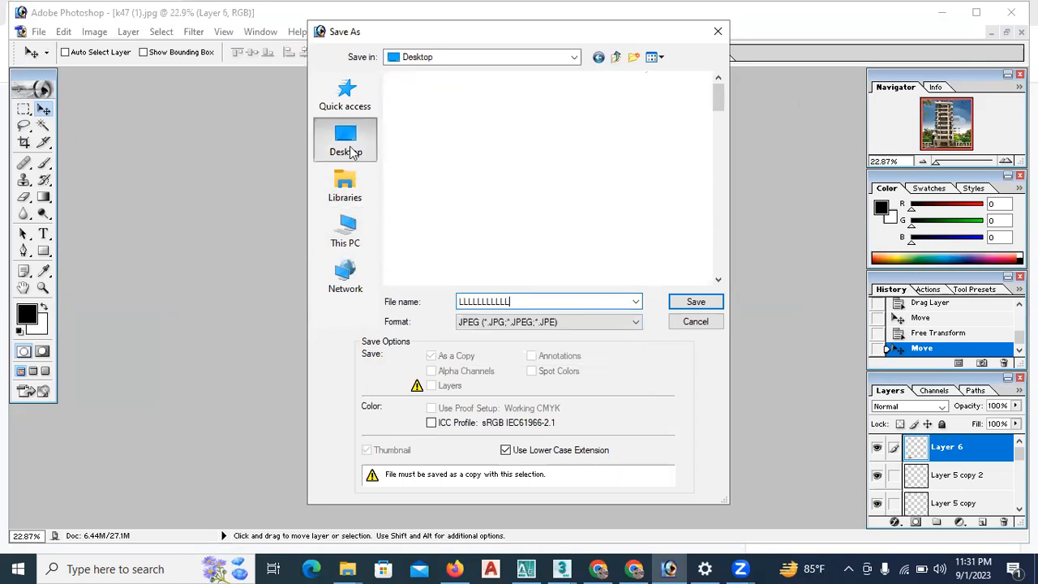
{"action": "left_click", "coordinate": [670, 306]}
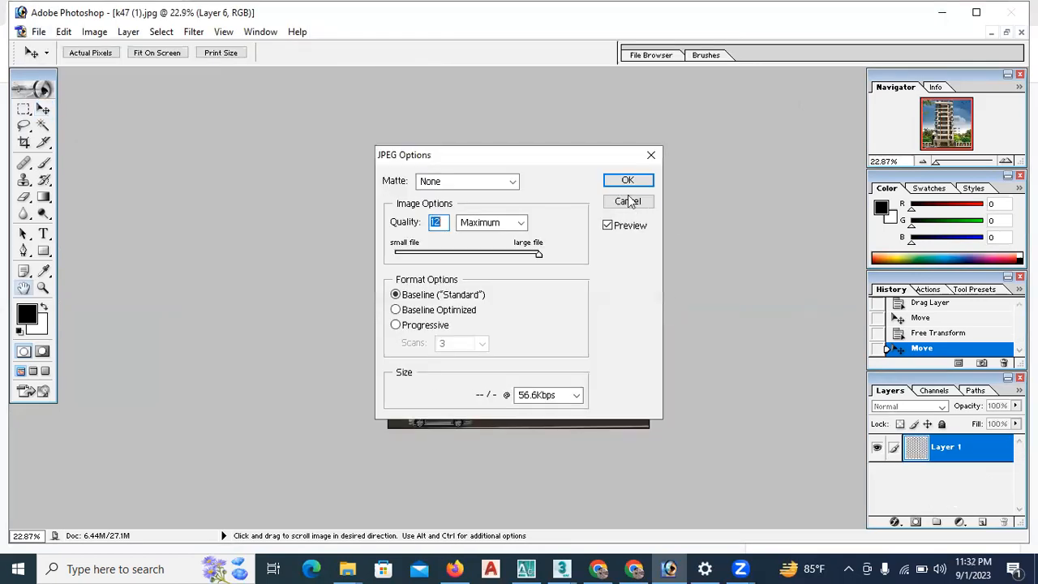
{"action": "left_click", "coordinate": [622, 180]}
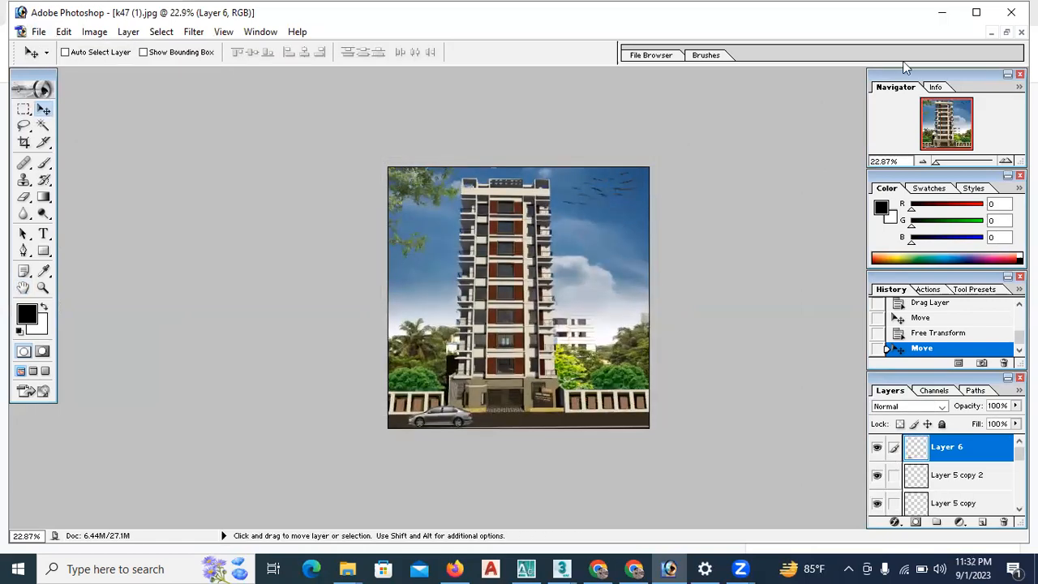
Minimize Photoshop and show the Windows desktop to look for the saved LLLLLLLLLLL image
{"action": "left_click", "coordinate": [943, 14]}
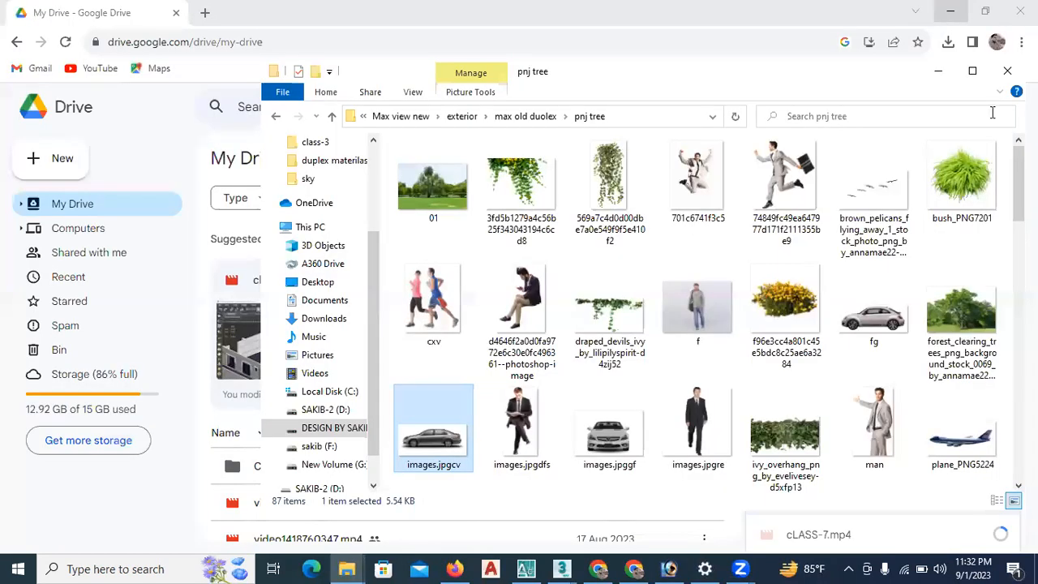
{"action": "key", "text": "super+d"}
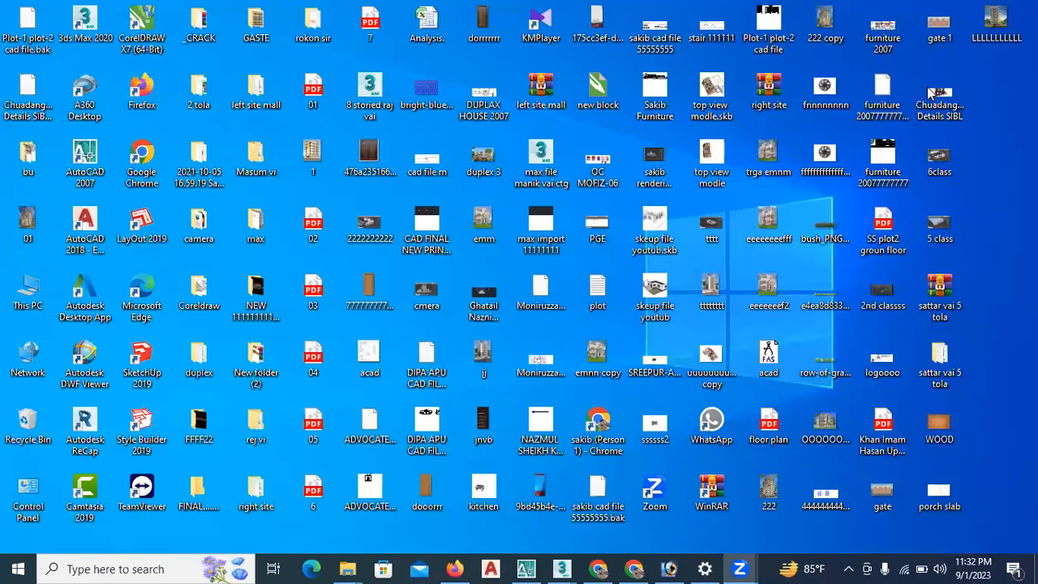
Open the saved LLLLLLLLLLL image from the desktop and look over the finished rendering
{"action": "double_click", "coordinate": [981, 26]}
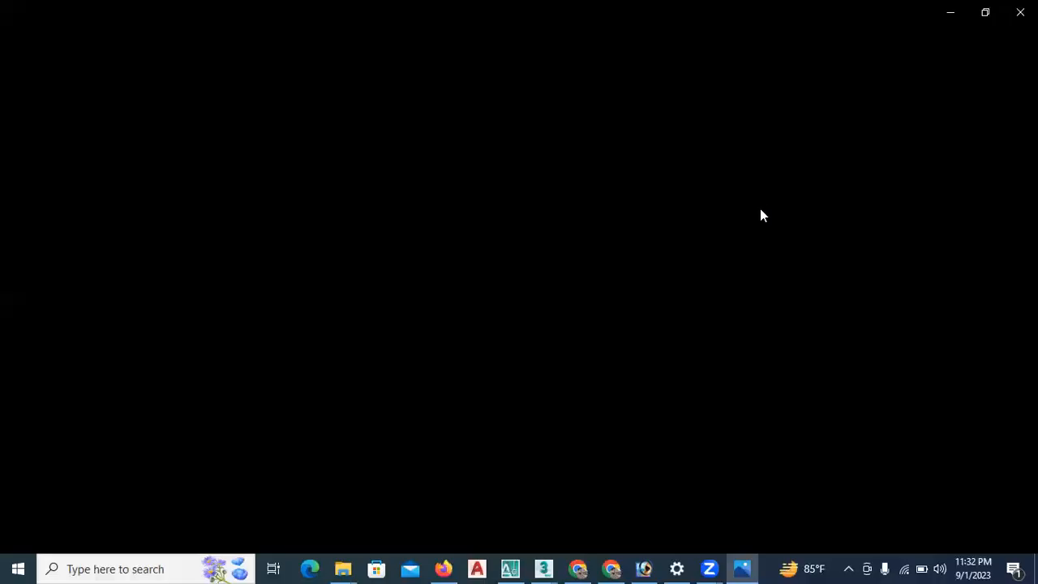
{"action": "scroll", "coordinate": [514, 398], "scroll_direction": "up", "scroll_amount": 3}
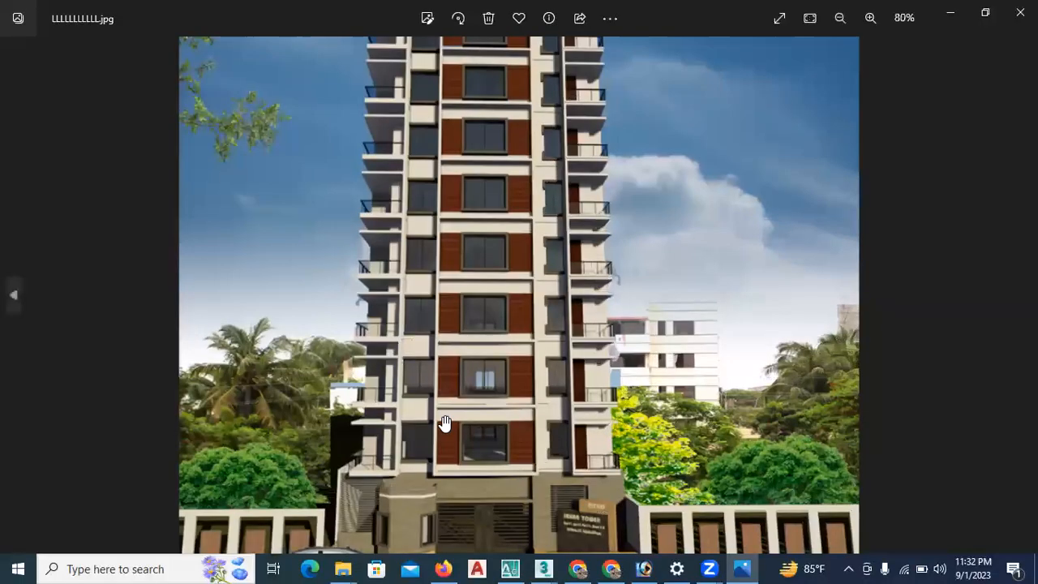
{"action": "scroll", "coordinate": [574, 369], "scroll_direction": "down", "scroll_amount": 3}
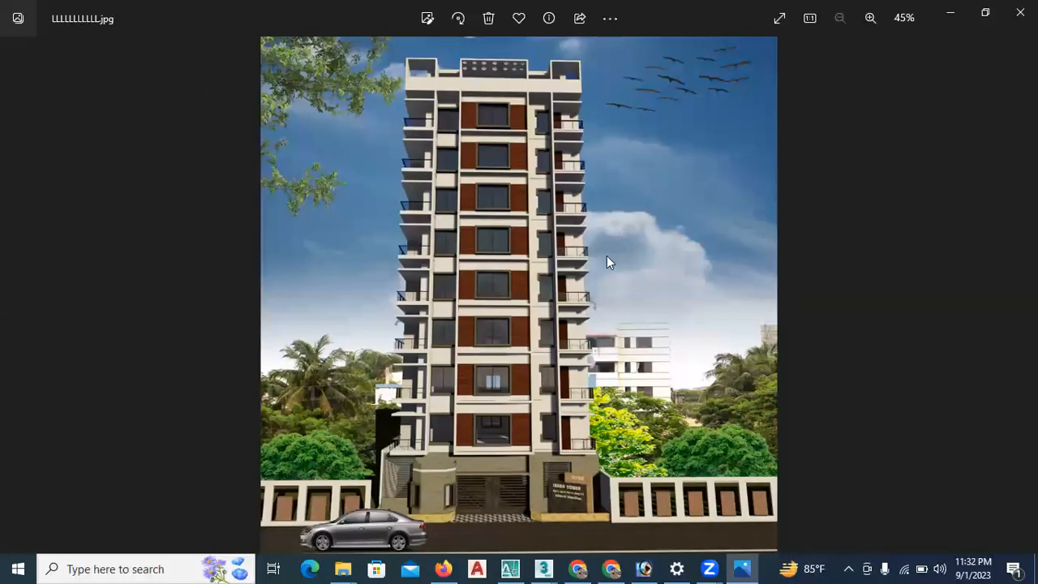
View the original k47.jpg rendering and return to LLLLLLLLLLL.jpg to compare the two images
{"action": "left_click", "coordinate": [347, 567]}
{"action": "left_click", "coordinate": [156, 517]}
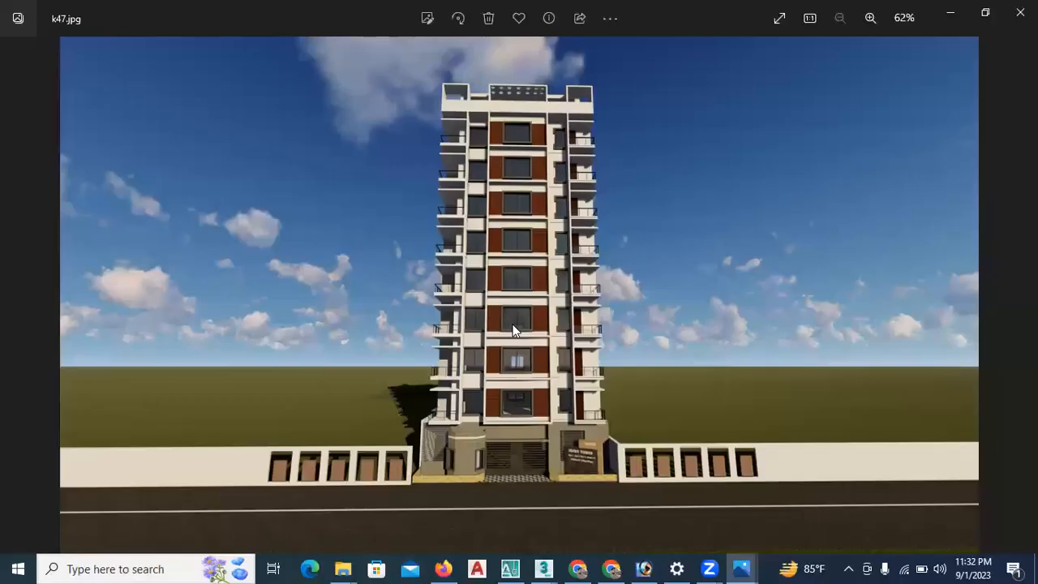
{"action": "scroll", "coordinate": [558, 360], "scroll_direction": "up", "scroll_amount": 3}
{"action": "scroll", "coordinate": [719, 545], "scroll_direction": "down", "scroll_amount": 3}
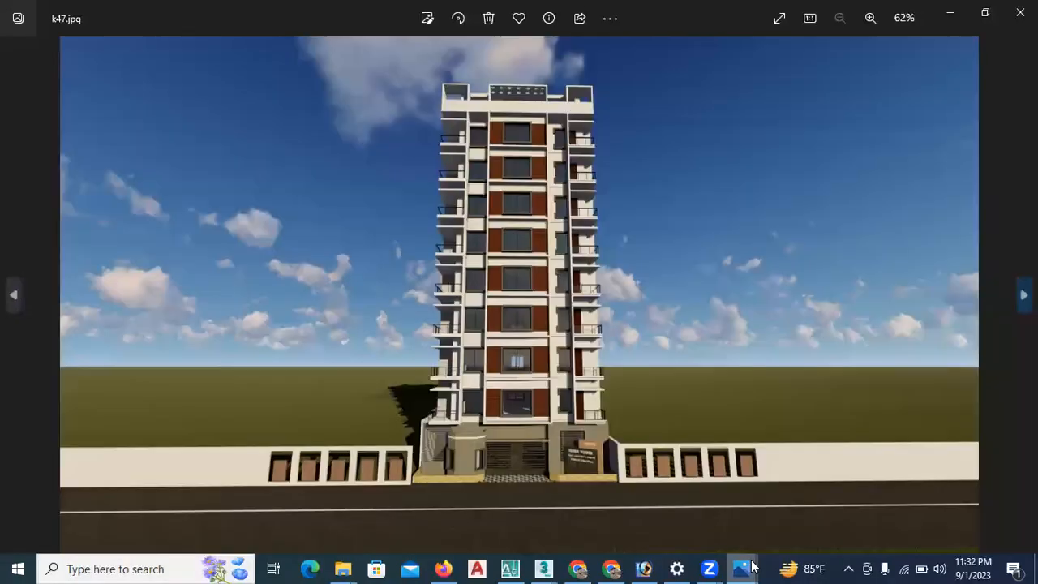
{"action": "mouse_move", "coordinate": [750, 563]}
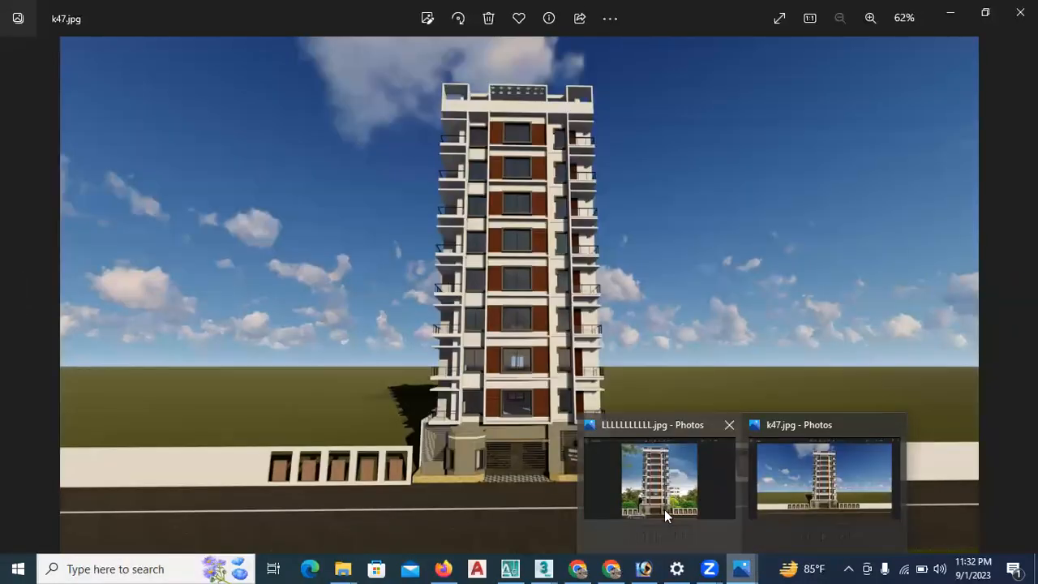
{"action": "left_click", "coordinate": [664, 509]}
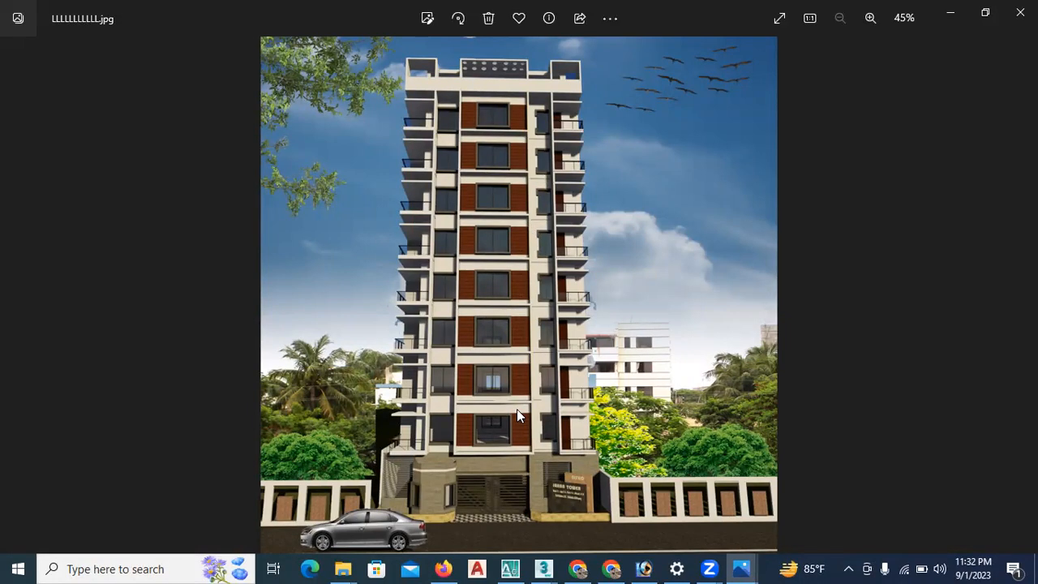
Examine the facade, balconies and surroundings in LLLLLLLLLLL.jpg up close and as a whole, and switch back to Photoshop
{"action": "scroll", "coordinate": [503, 322], "scroll_direction": "up", "scroll_amount": 5}
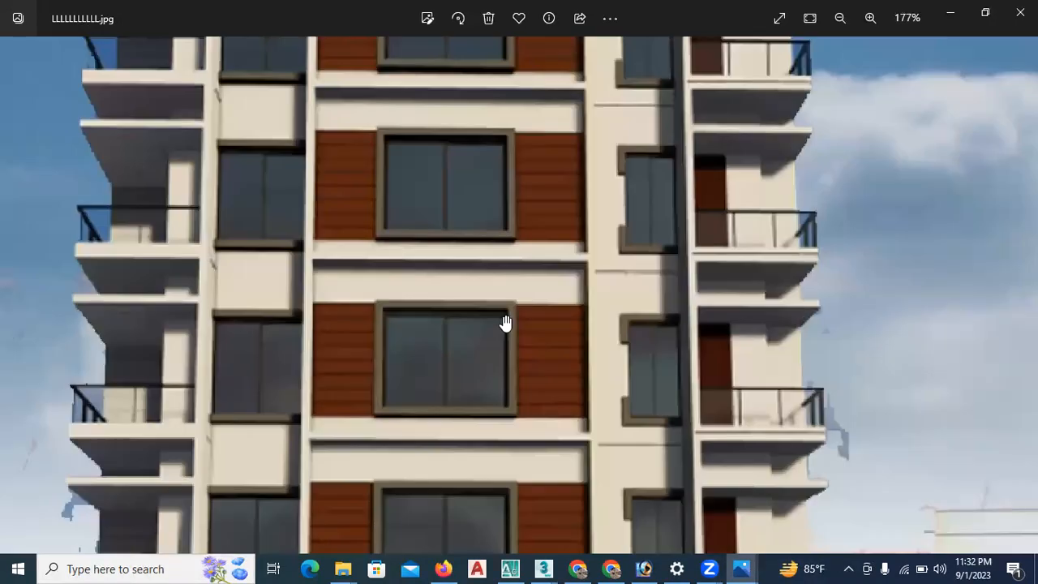
{"action": "scroll", "coordinate": [503, 323], "scroll_direction": "down", "scroll_amount": 5}
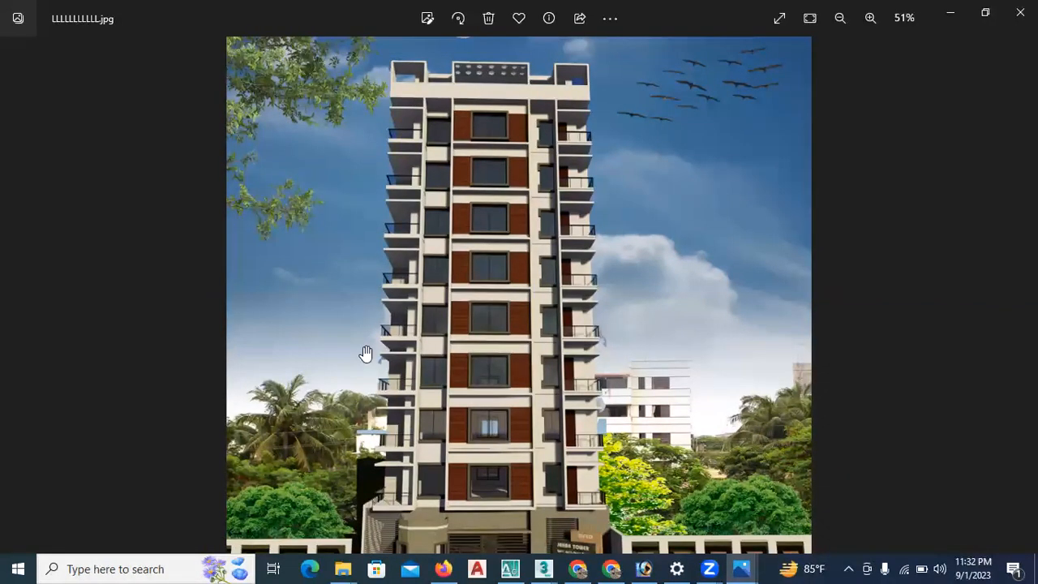
{"action": "scroll", "coordinate": [335, 343], "scroll_direction": "up", "scroll_amount": 2}
{"action": "scroll", "coordinate": [336, 341], "scroll_direction": "down", "scroll_amount": 3}
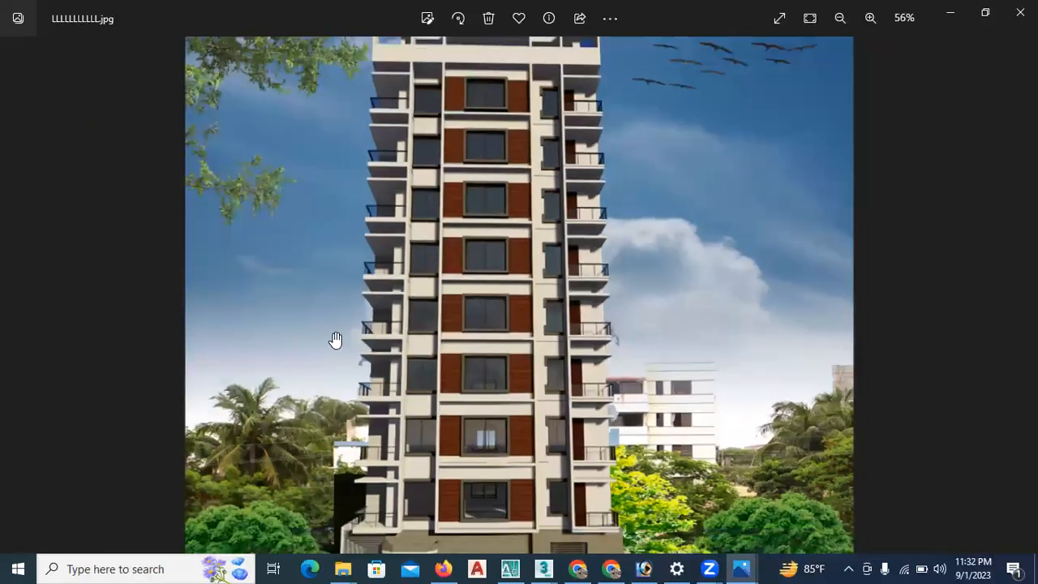
{"action": "scroll", "coordinate": [339, 337], "scroll_direction": "down", "scroll_amount": 1}
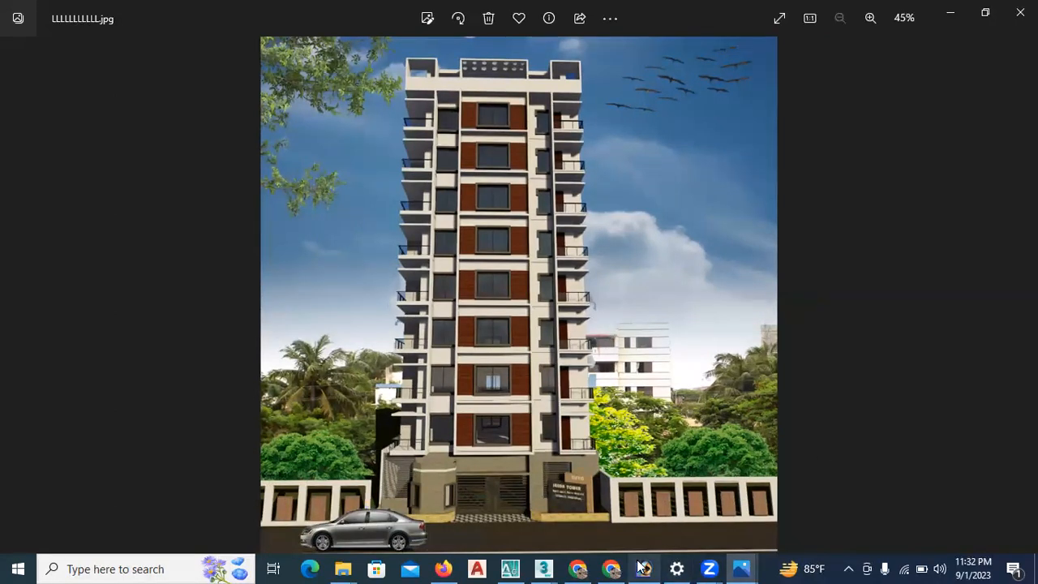
{"action": "mouse_move", "coordinate": [641, 566]}
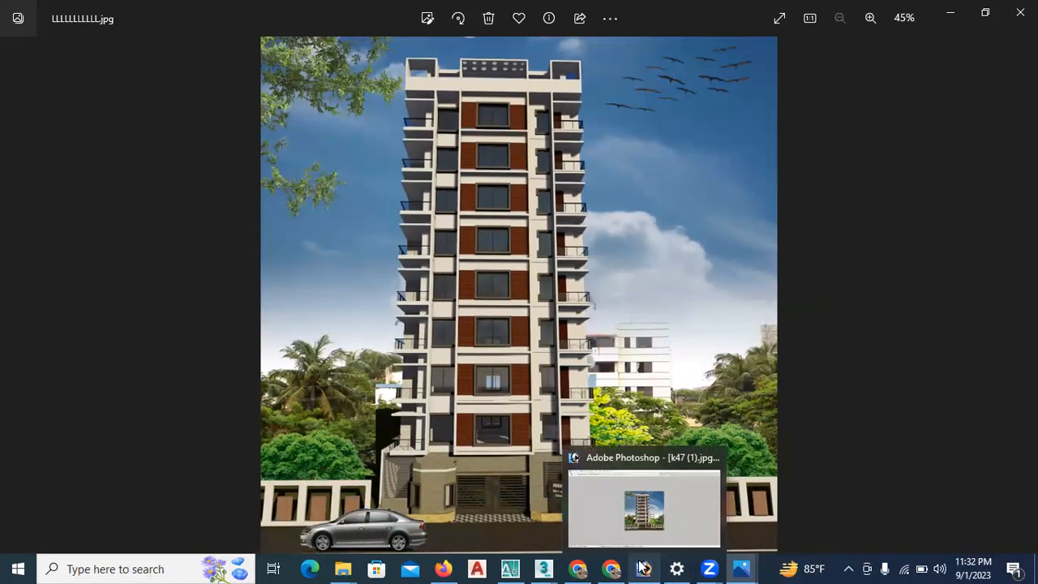
{"action": "scroll", "coordinate": [466, 165], "scroll_direction": "up", "scroll_amount": 5}
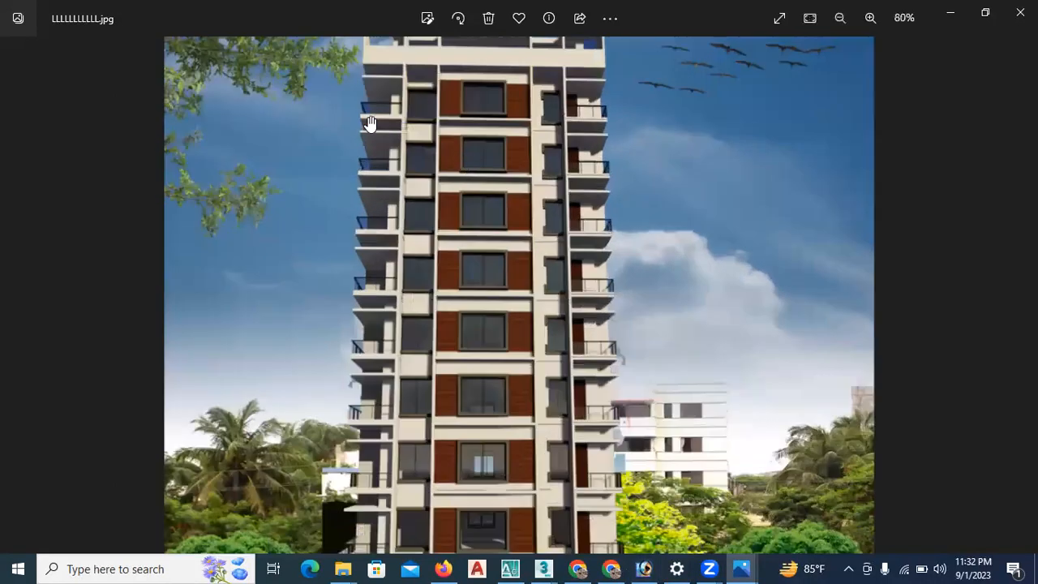
{"action": "scroll", "coordinate": [437, 227], "scroll_direction": "up", "scroll_amount": 3}
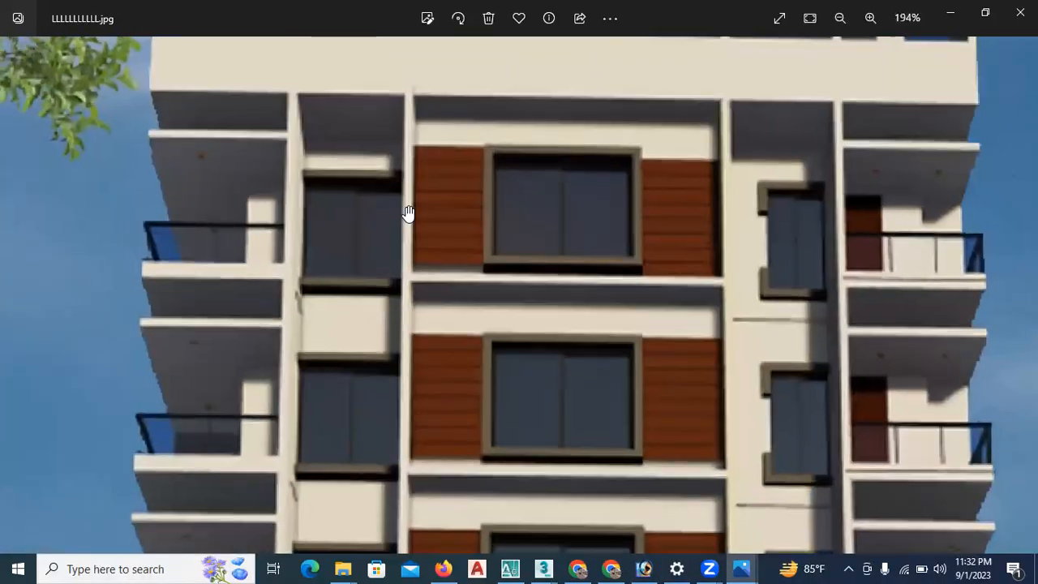
{"action": "scroll", "coordinate": [408, 211], "scroll_direction": "down", "scroll_amount": 5}
{"action": "scroll", "coordinate": [441, 231], "scroll_direction": "down", "scroll_amount": 3}
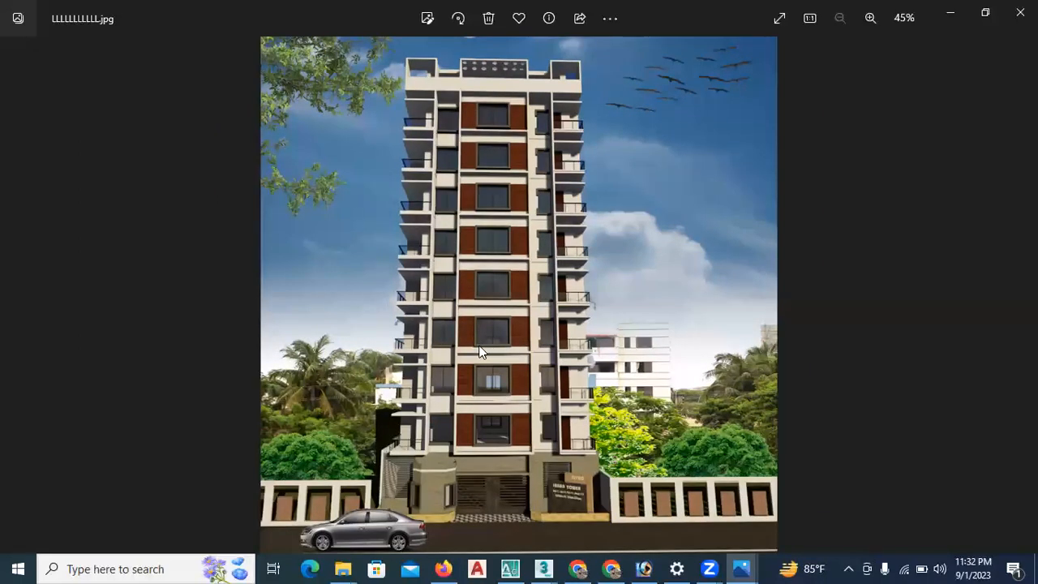
{"action": "scroll", "coordinate": [490, 418], "scroll_direction": "up", "scroll_amount": 4}
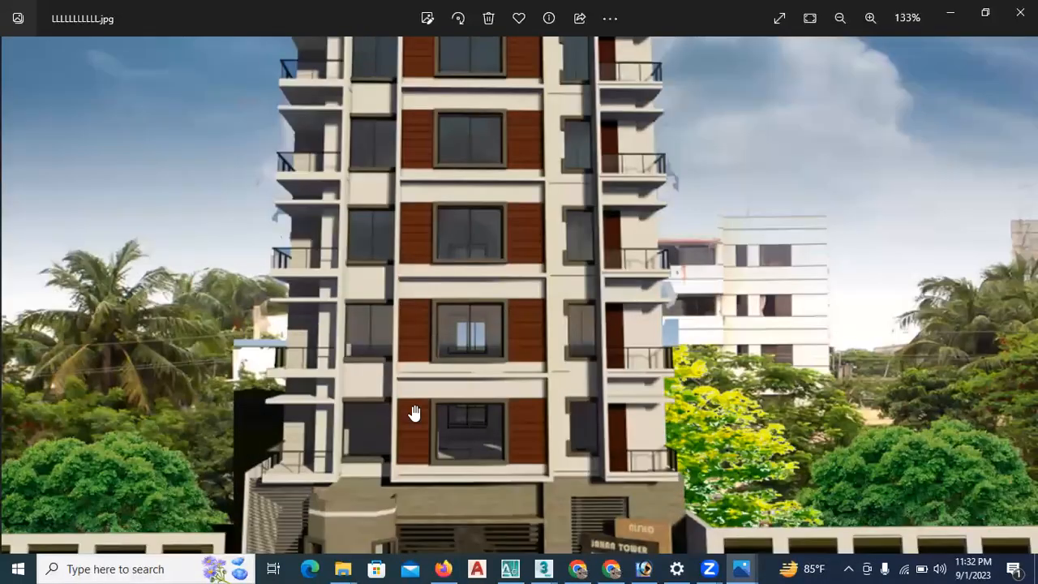
{"action": "scroll", "coordinate": [512, 407], "scroll_direction": "down", "scroll_amount": 3}
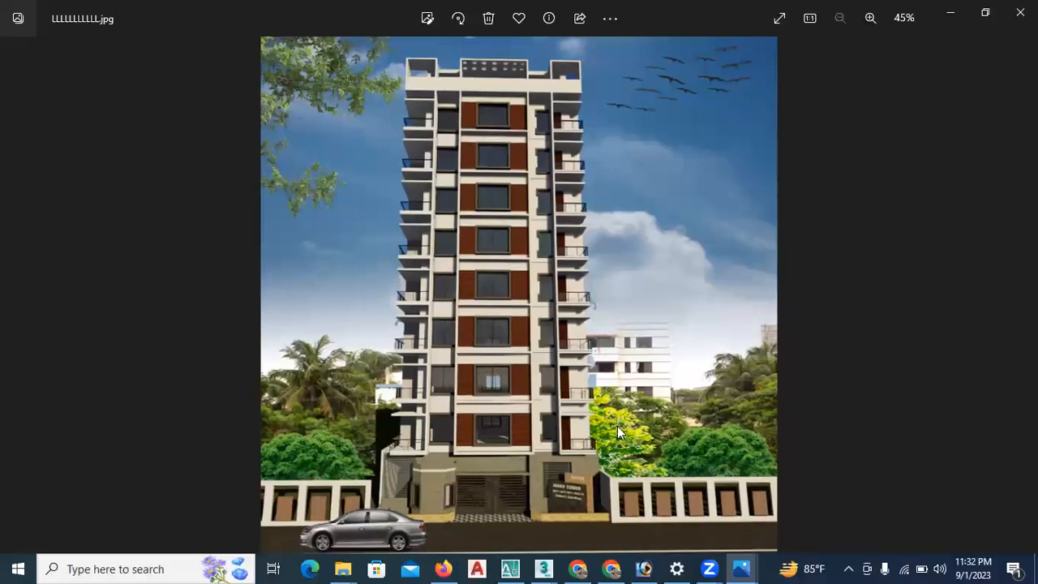
{"action": "left_click", "coordinate": [656, 568]}
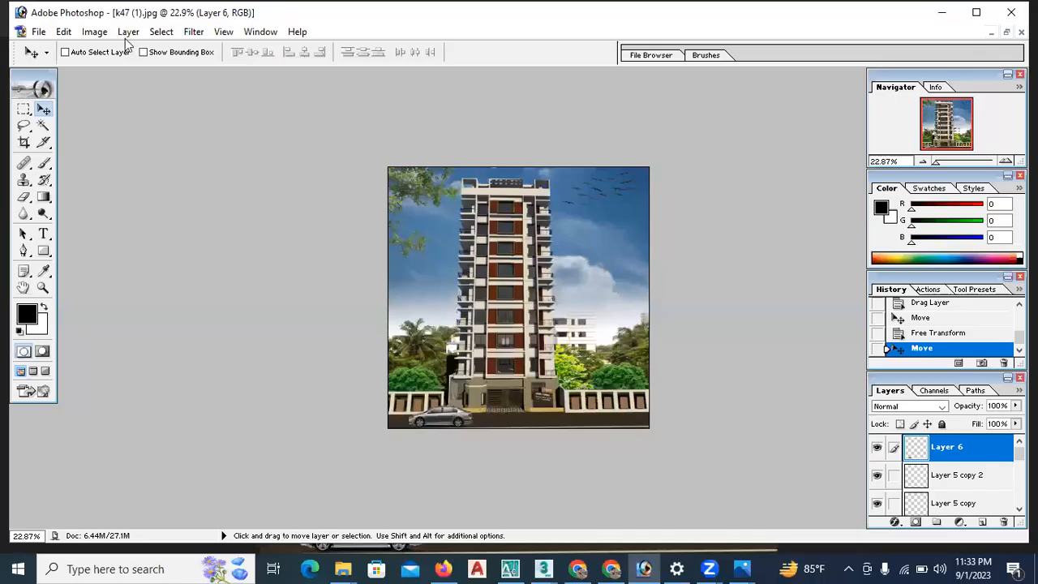
{"action": "left_click", "coordinate": [94, 32]}
{"action": "mouse_move", "coordinate": [121, 72]}
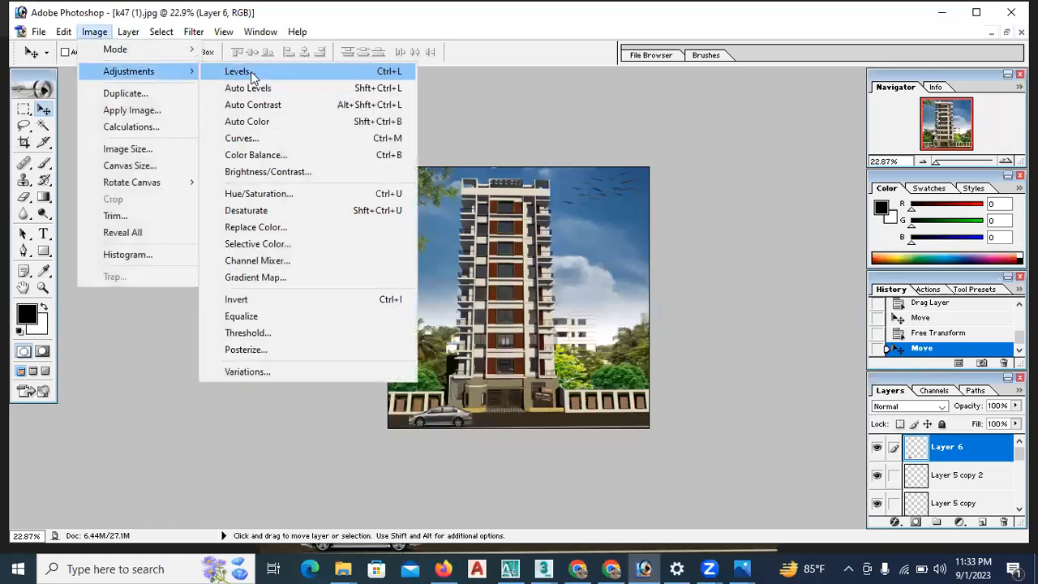
{"action": "left_click", "coordinate": [250, 72]}
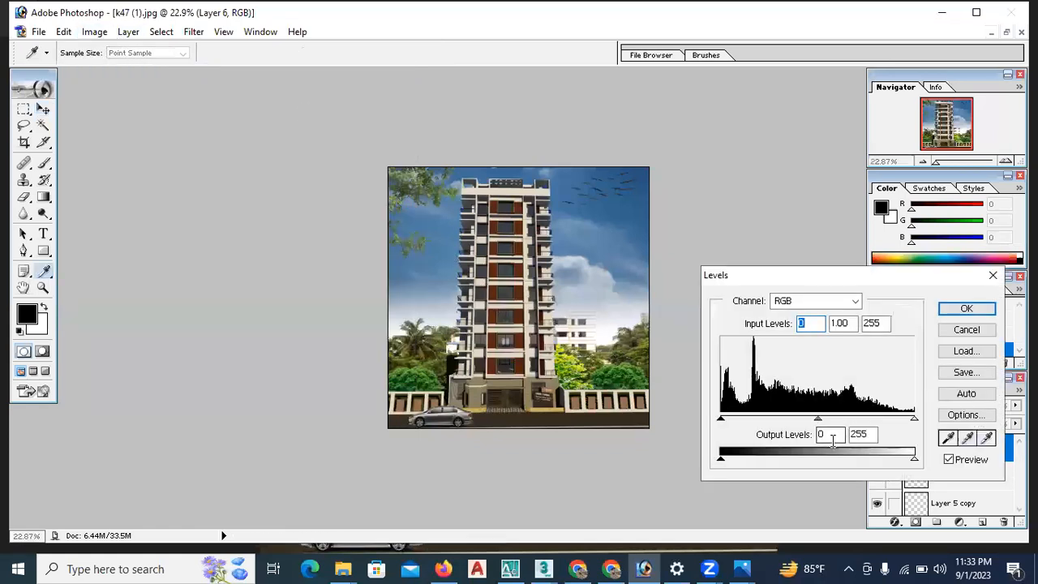
{"action": "left_click_drag", "start_coordinate": [724, 460], "coordinate": [792, 459]}
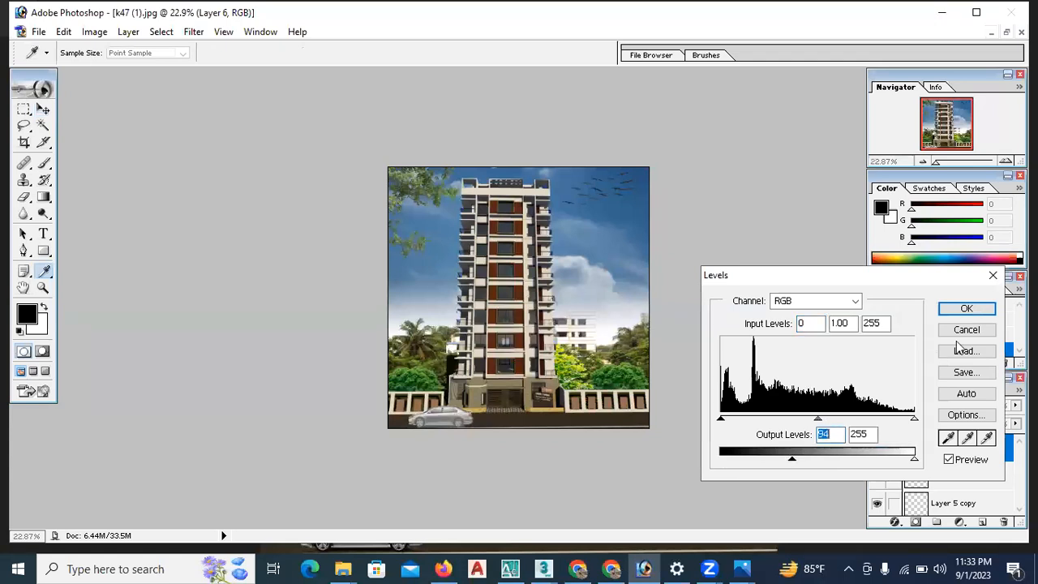
{"action": "left_click", "coordinate": [992, 275]}
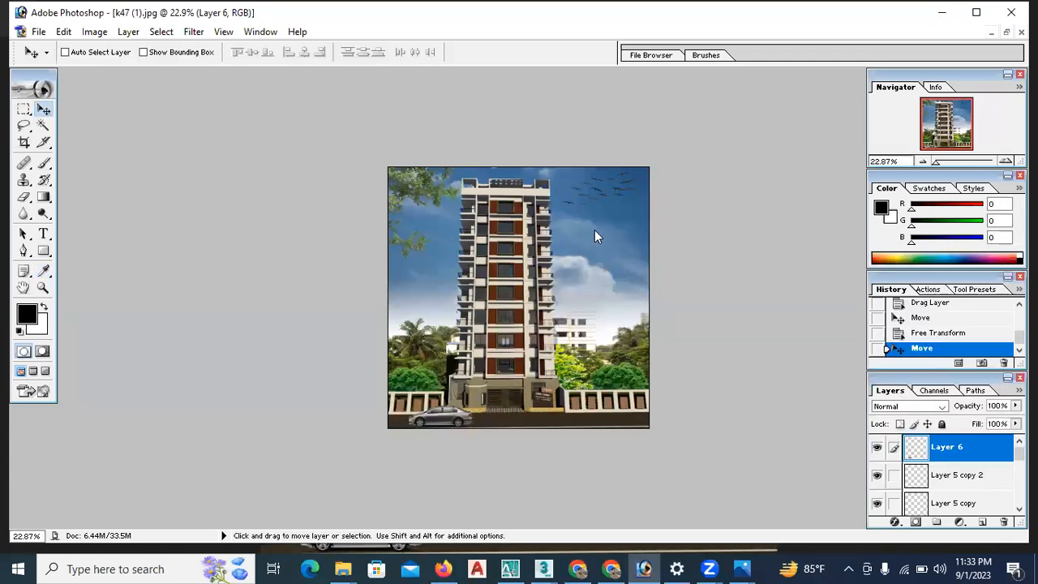
Select the sky background layer (Layer 1) and lower its Levels midtone input to 0.47
{"action": "left_click", "coordinate": [594, 230], "text": "ctrl"}
{"action": "left_click", "coordinate": [100, 34]}
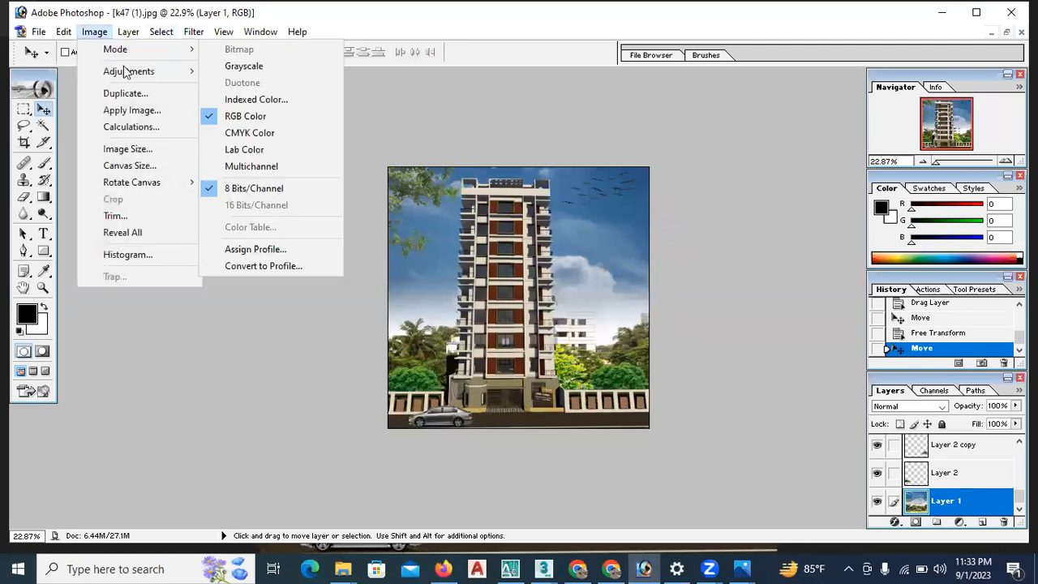
{"action": "mouse_move", "coordinate": [127, 72]}
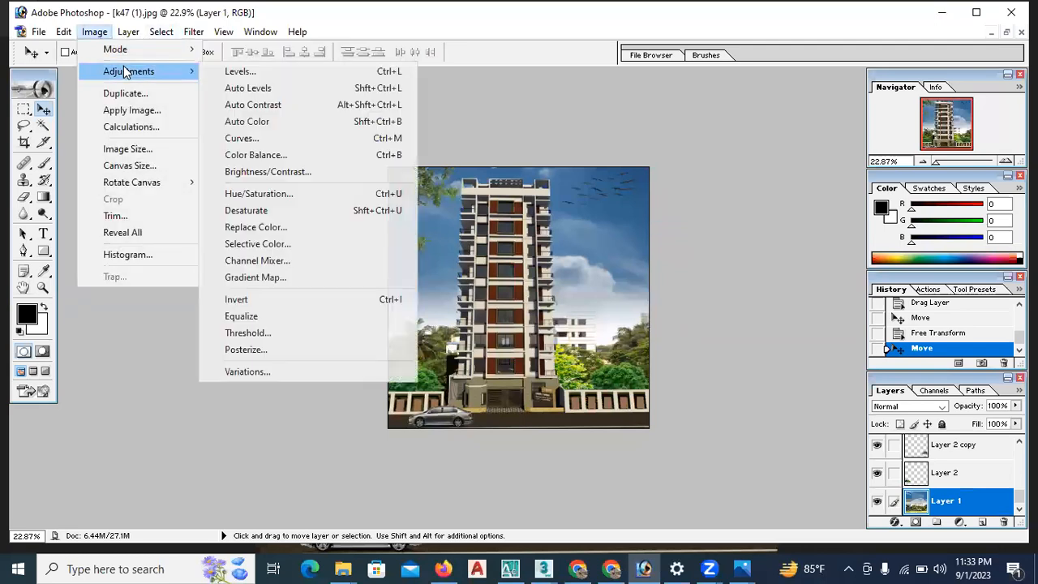
{"action": "left_click", "coordinate": [250, 78]}
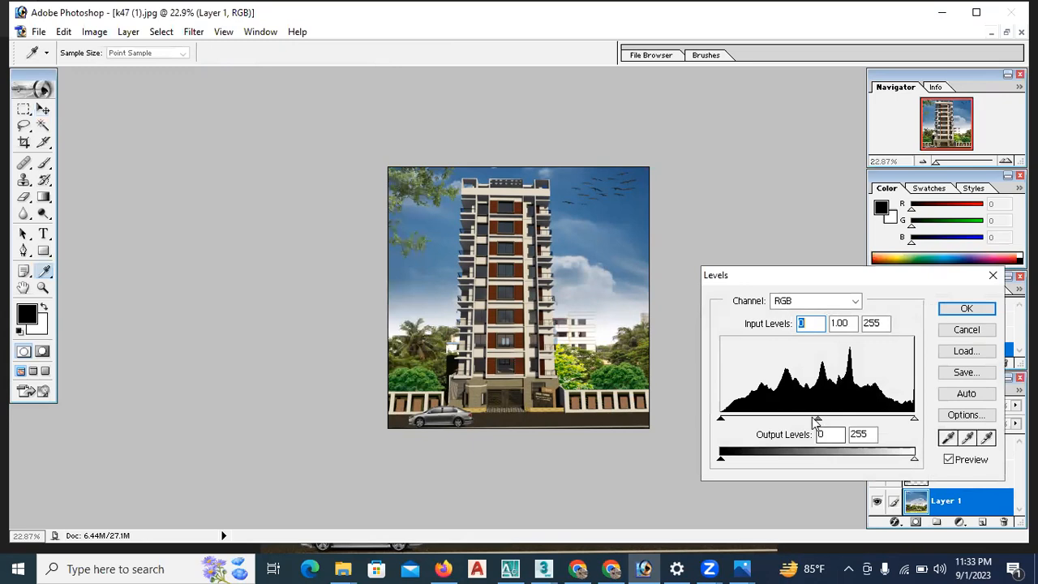
{"action": "left_click_drag", "start_coordinate": [817, 419], "coordinate": [888, 436]}
{"action": "key", "text": "Escape"}
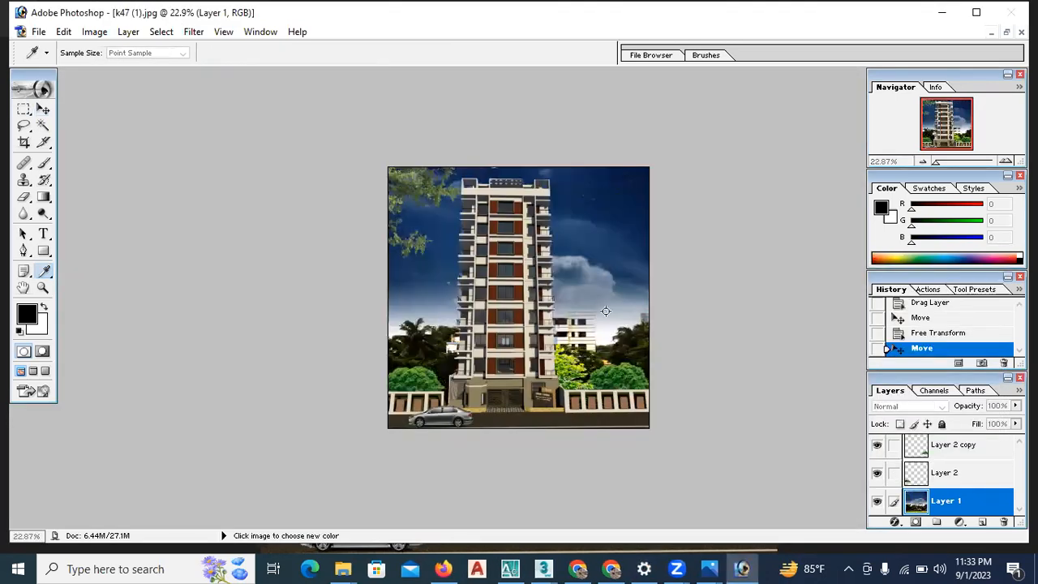
{"action": "left_click", "coordinate": [586, 266]}
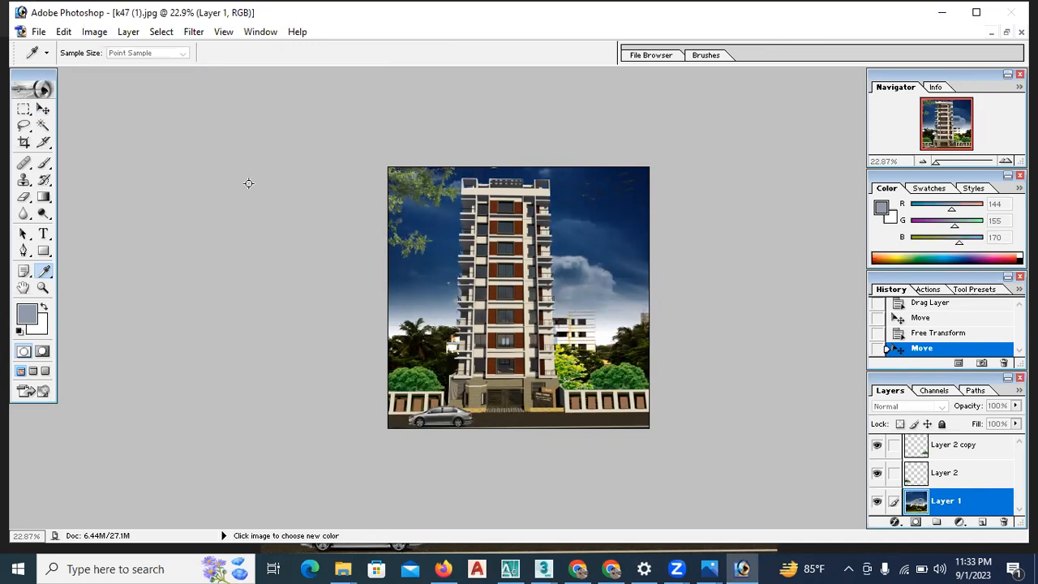
{"action": "left_click", "coordinate": [94, 32]}
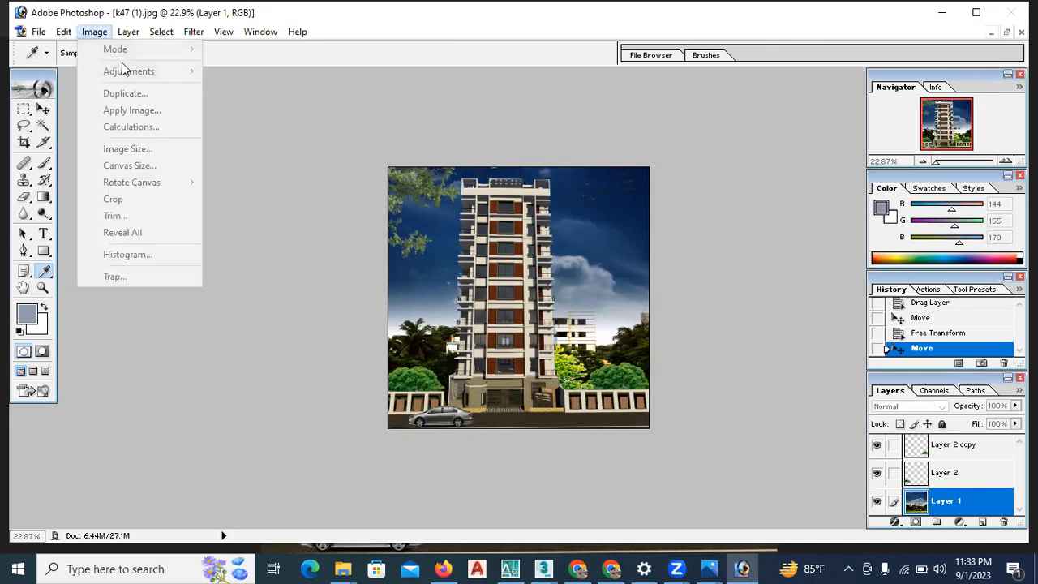
{"action": "left_click", "coordinate": [458, 226]}
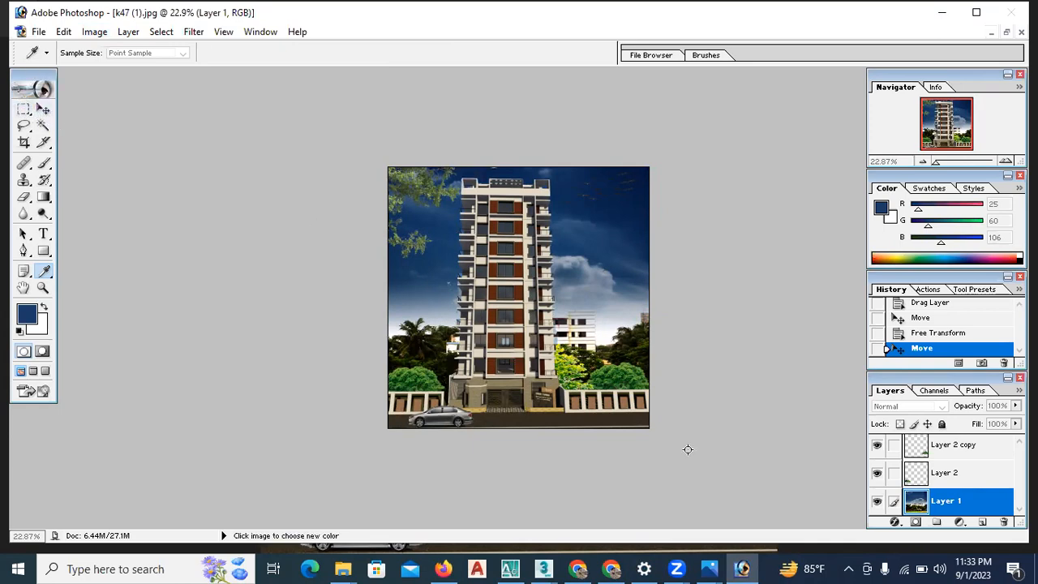
Bring back the Levels dialog for the sky background layer, set the midtone input to 0.87 and apply it
{"action": "left_click", "coordinate": [742, 568]}
{"action": "left_click", "coordinate": [747, 566]}
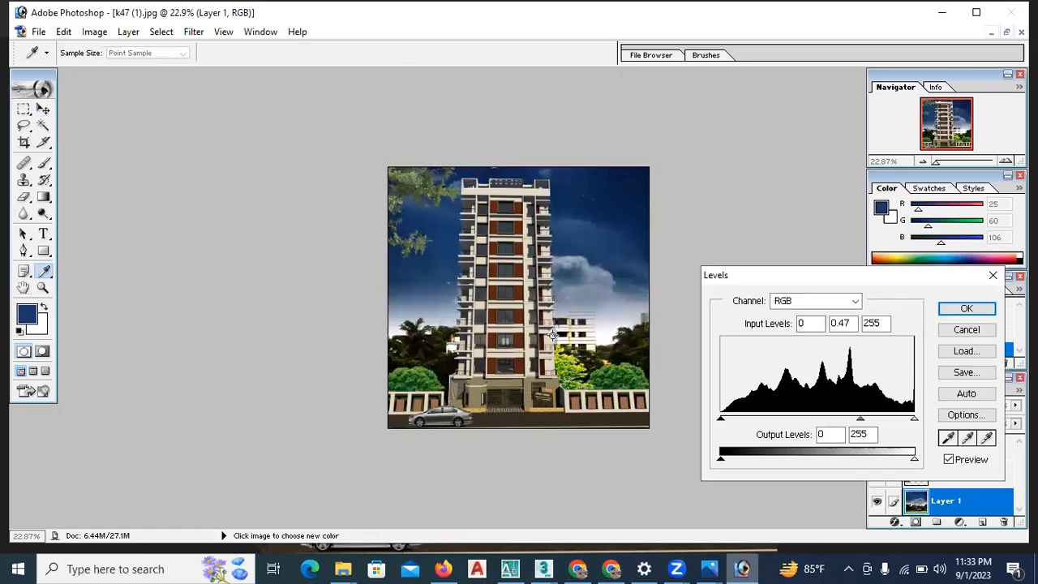
{"action": "left_click_drag", "start_coordinate": [861, 422], "coordinate": [826, 422]}
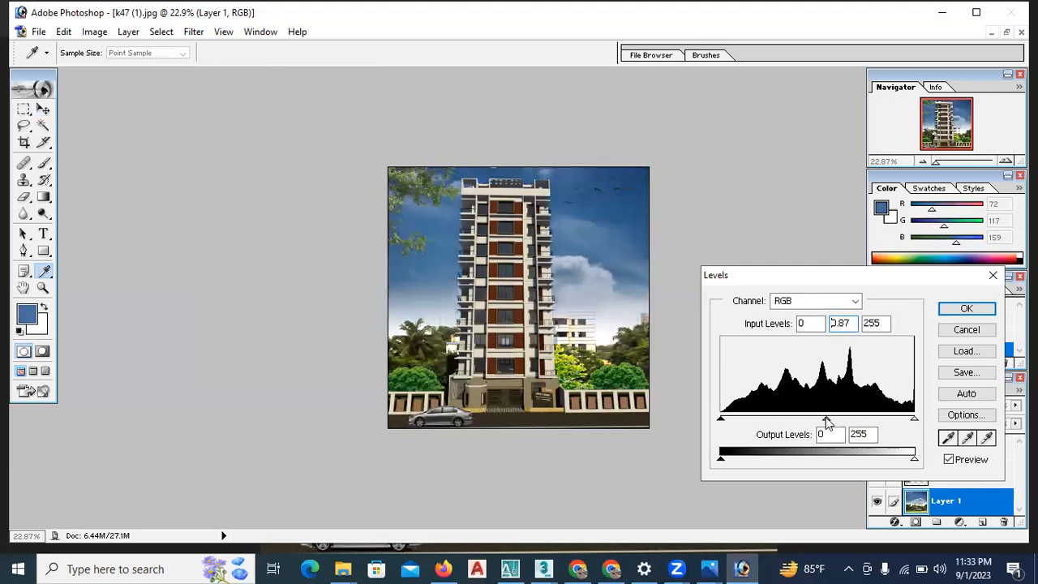
{"action": "left_click", "coordinate": [967, 308]}
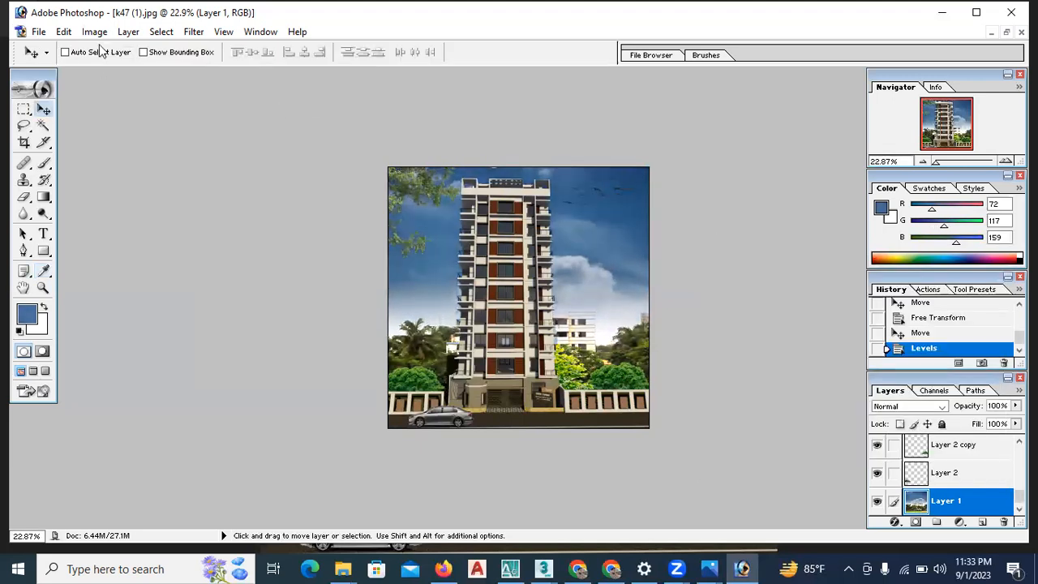
Apply the Auto Levels adjustment to the sky background layer (Layer 1)
{"action": "left_click", "coordinate": [126, 32]}
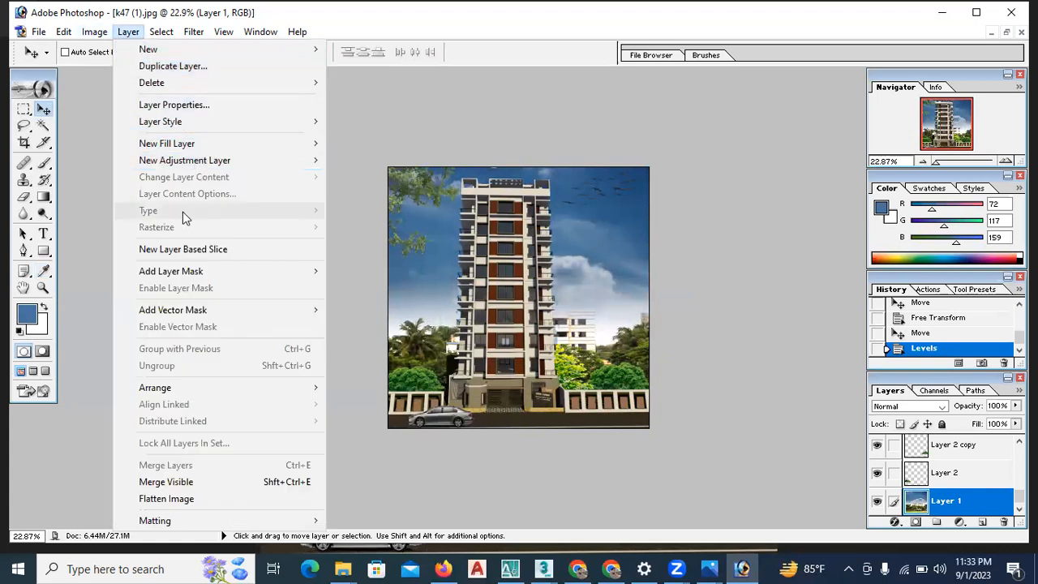
{"action": "mouse_move", "coordinate": [150, 143]}
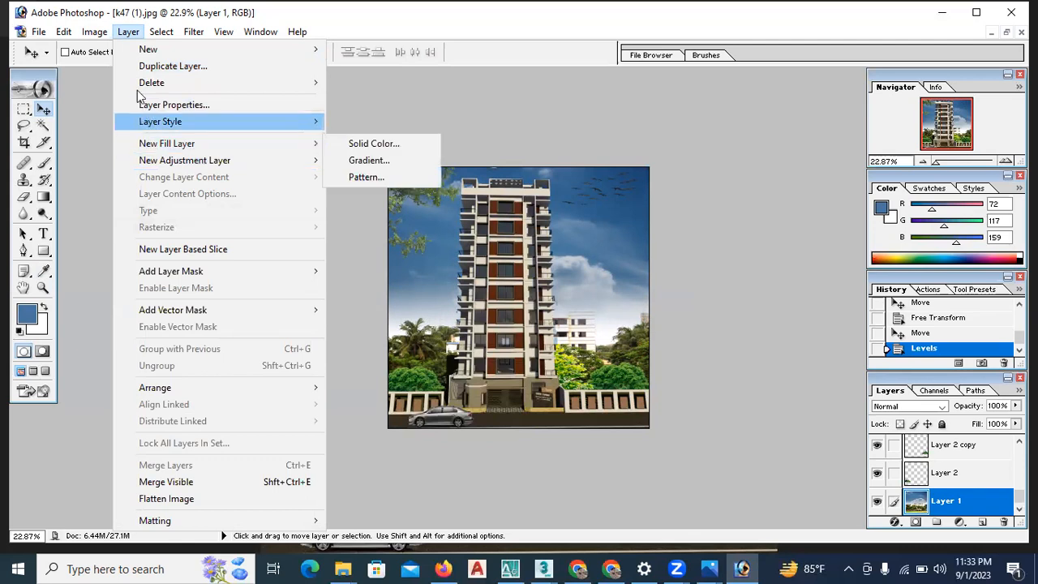
{"action": "mouse_move", "coordinate": [98, 37]}
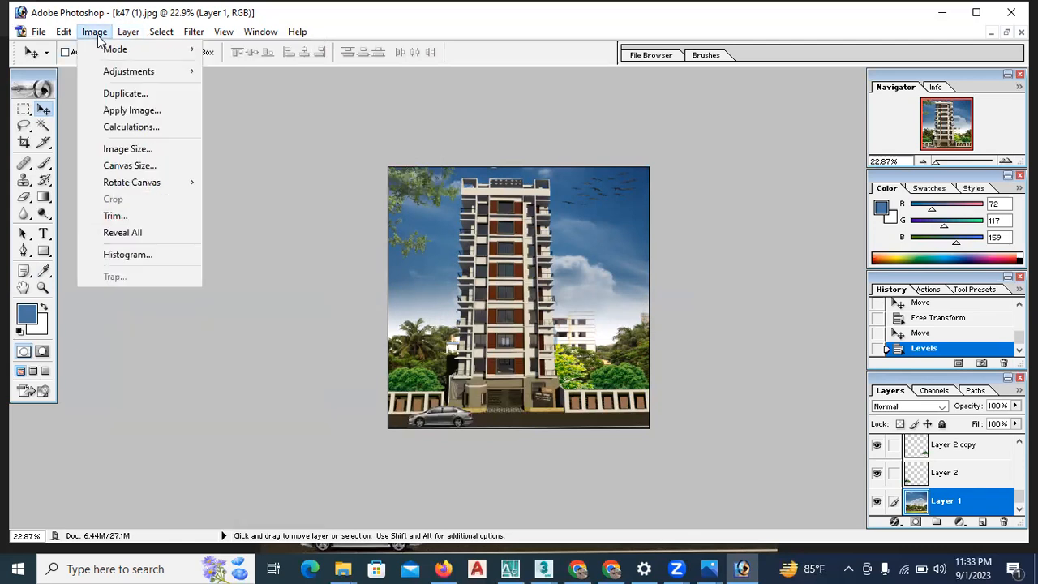
{"action": "mouse_move", "coordinate": [137, 72]}
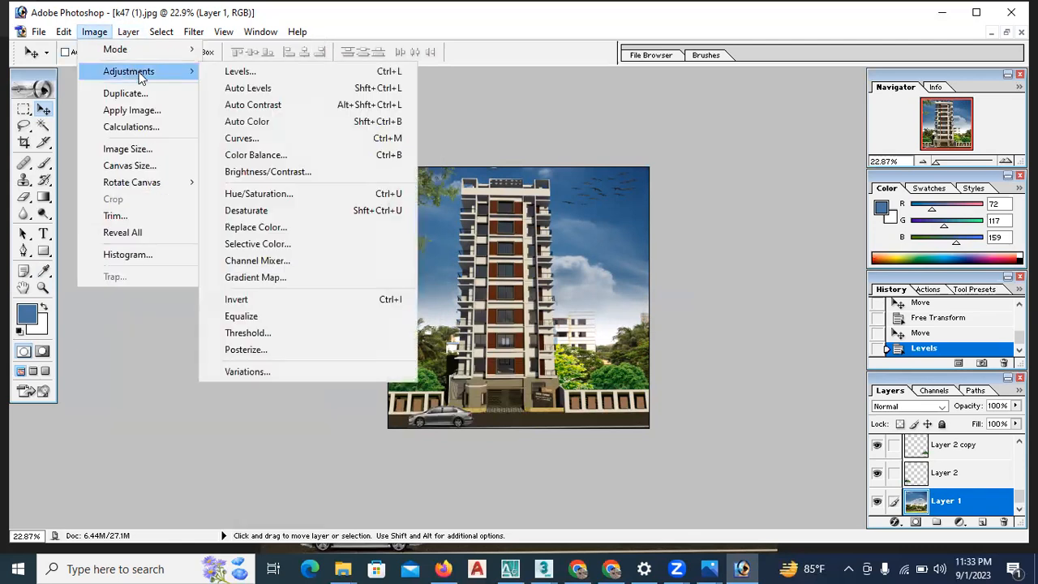
{"action": "left_click", "coordinate": [269, 91]}
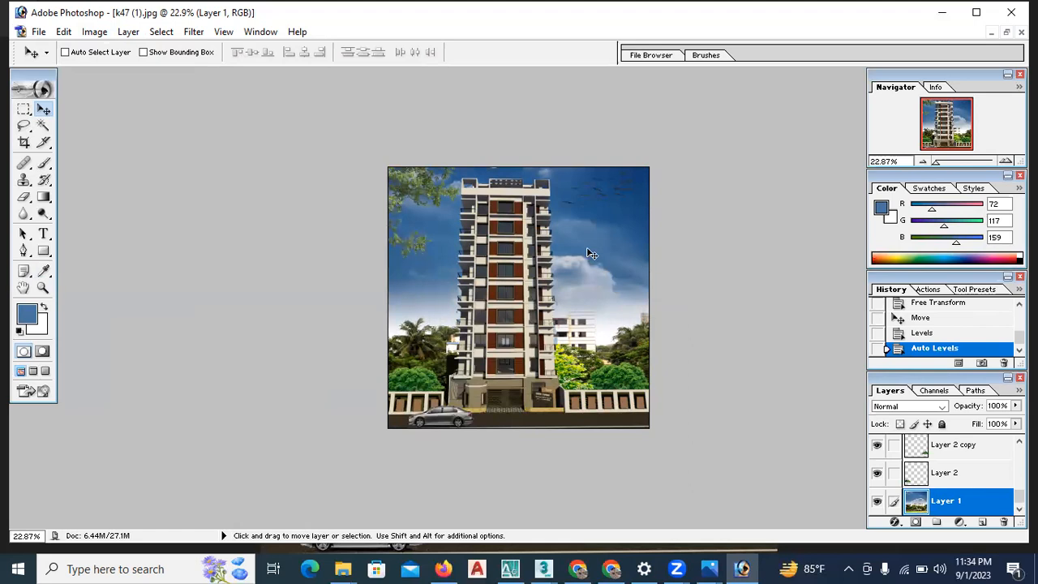
{"action": "scroll", "coordinate": [592, 253], "scroll_direction": "down", "scroll_amount": 2}
{"action": "scroll", "coordinate": [538, 288], "scroll_direction": "up", "scroll_amount": 3}
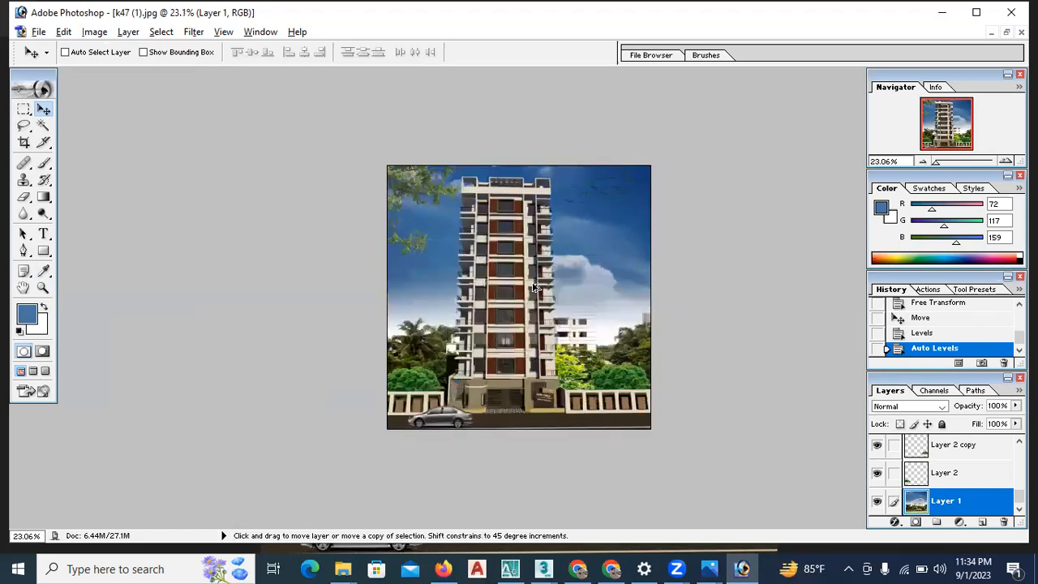
{"action": "left_click", "coordinate": [94, 32]}
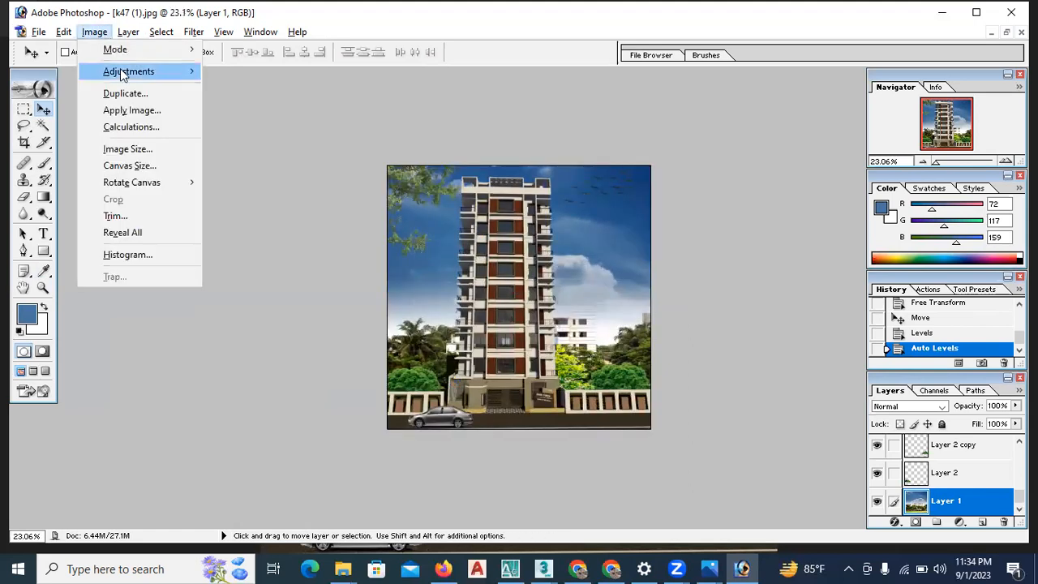
{"action": "mouse_move", "coordinate": [121, 71]}
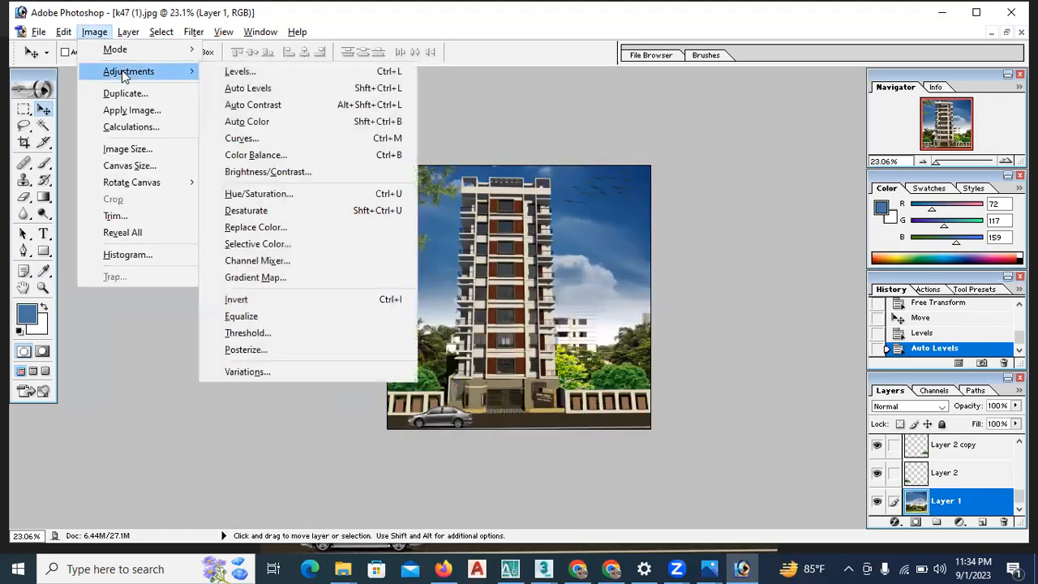
{"action": "left_click", "coordinate": [242, 71]}
{"action": "left_click_drag", "start_coordinate": [817, 420], "coordinate": [777, 418]}
{"action": "key", "text": "Return"}
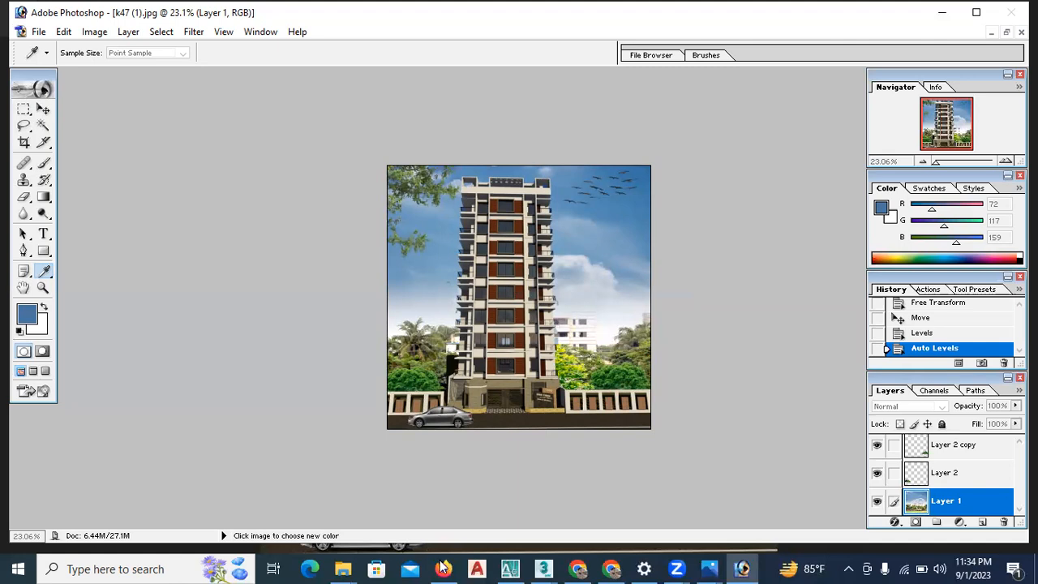
{"action": "left_click", "coordinate": [612, 569]}
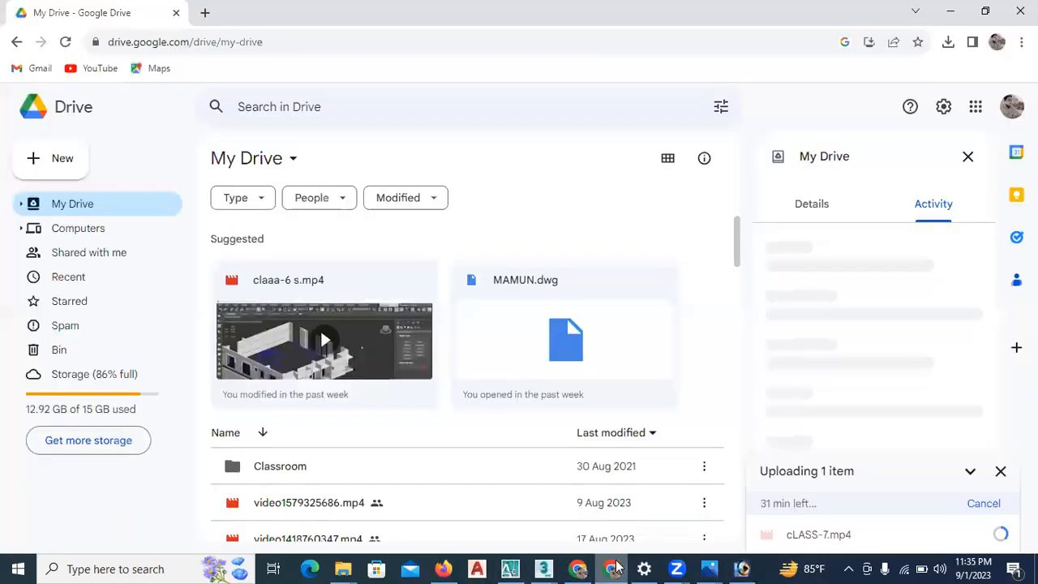
{"action": "left_click", "coordinate": [612, 569]}
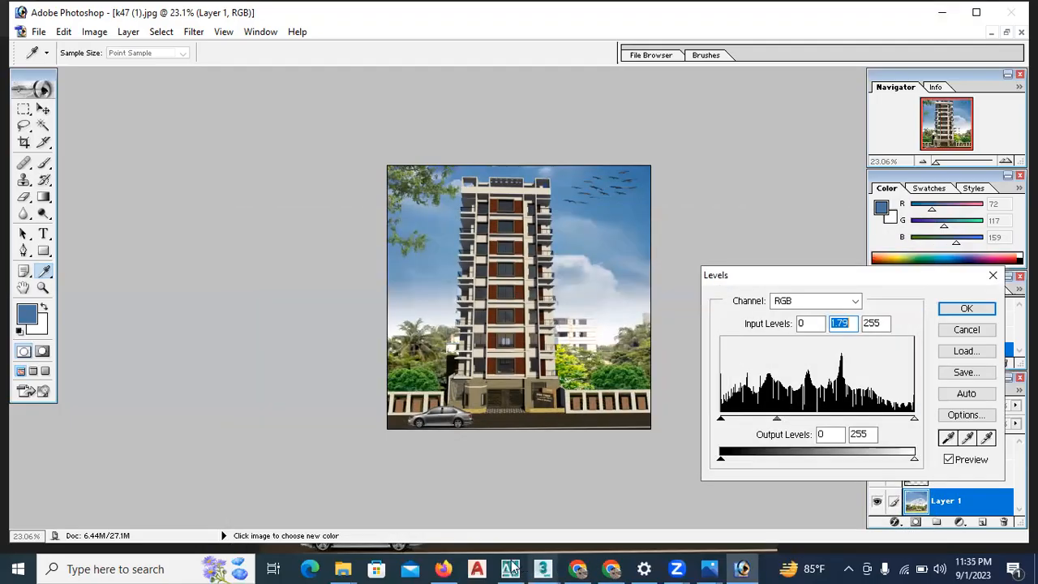
{"action": "left_click", "coordinate": [355, 567]}
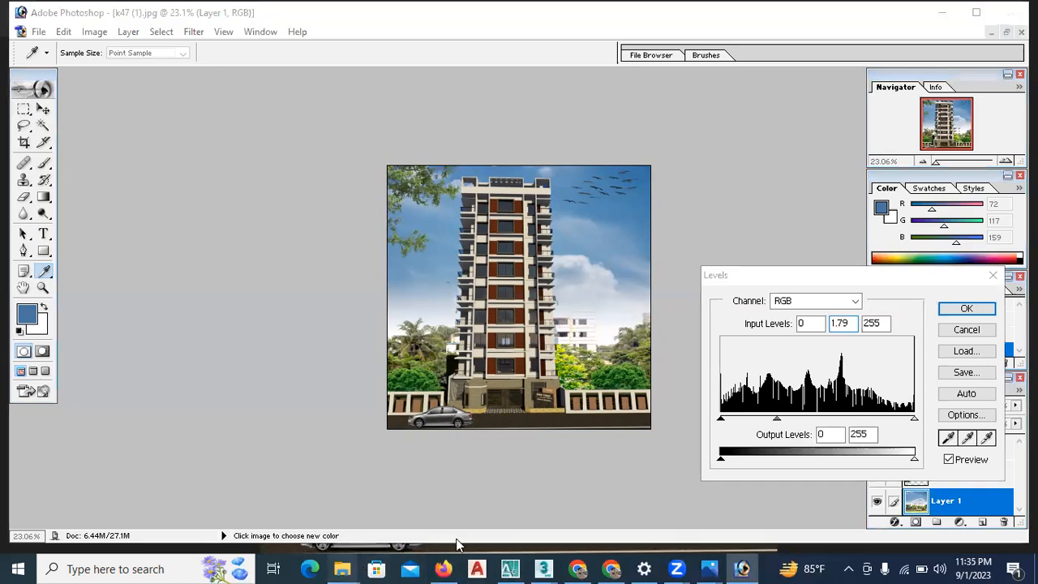
{"action": "left_click", "coordinate": [430, 526]}
{"action": "left_click_drag", "start_coordinate": [694, 415], "coordinate": [473, 440]}
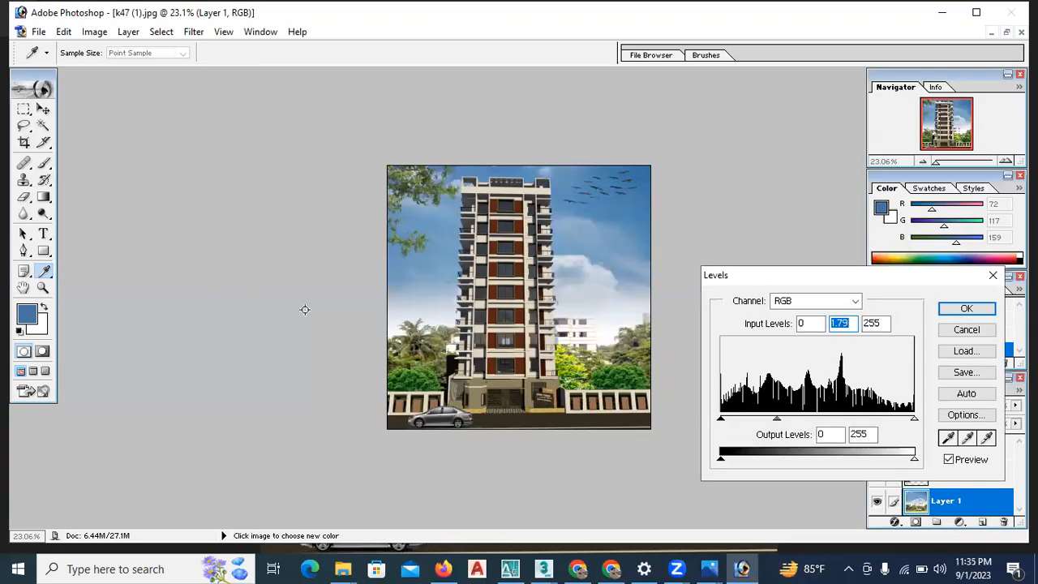
{"action": "left_click", "coordinate": [993, 275]}
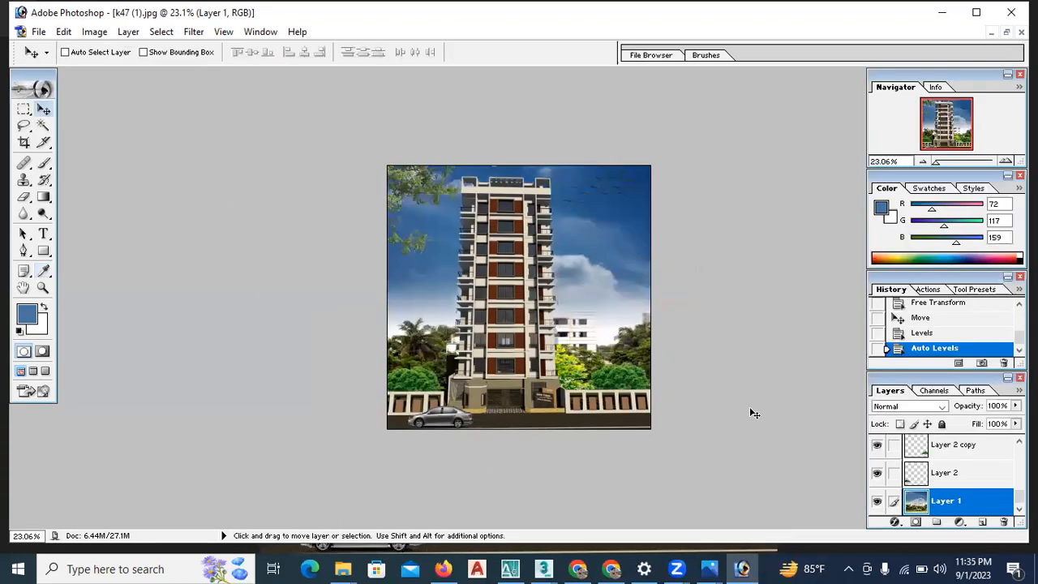
Open images.jpgre.jpg, the picture of a man in a suit, from File Explorer in Photoshop and convert its locked background into a regular layer
{"action": "left_click", "coordinate": [342, 569]}
{"action": "left_click", "coordinate": [465, 509]}
{"action": "left_click_drag", "start_coordinate": [758, 545], "coordinate": [187, 345]}
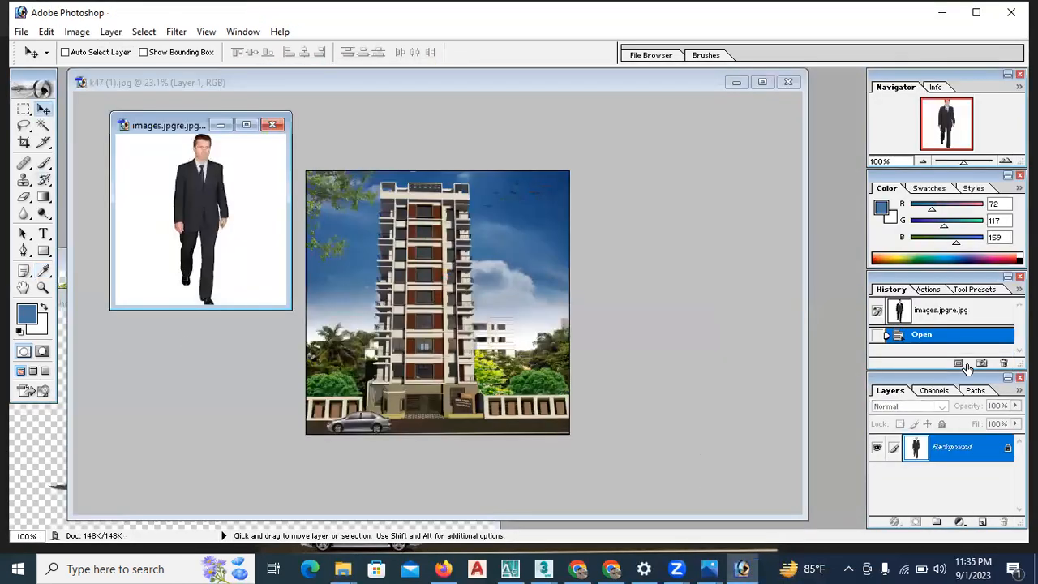
{"action": "double_click", "coordinate": [1006, 451]}
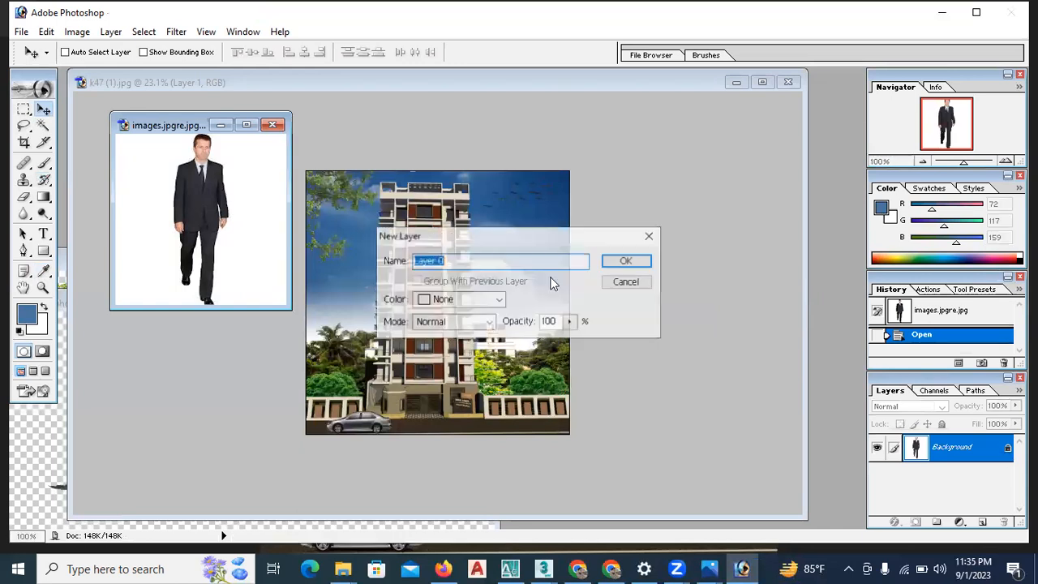
{"action": "left_click", "coordinate": [633, 260]}
Select the white background on both sides of the man with the Magic Wand, delete it and clear the selection
{"action": "left_click", "coordinate": [43, 126]}
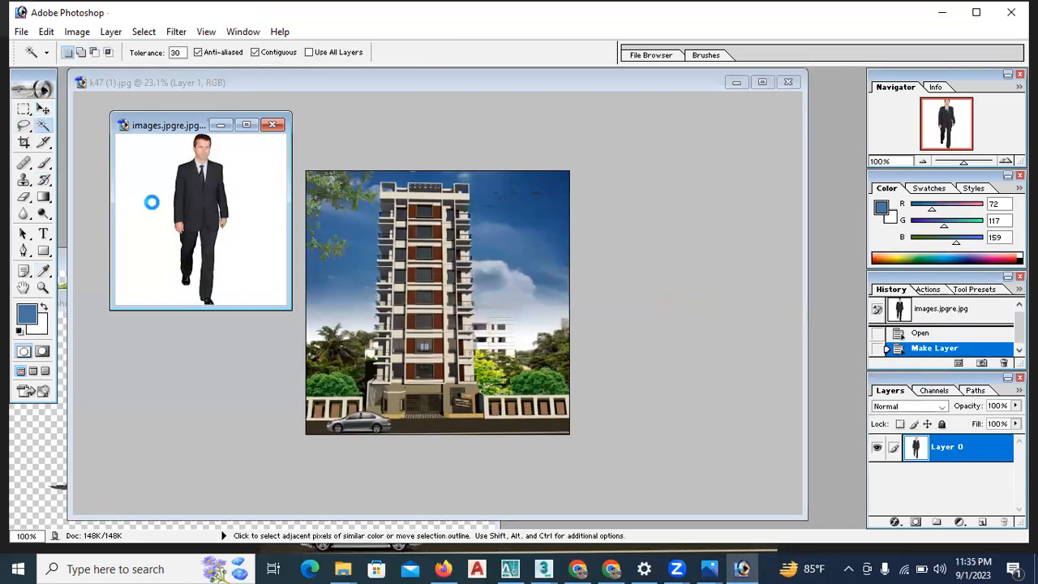
{"action": "left_click", "coordinate": [152, 204]}
{"action": "key", "text": "Delete"}
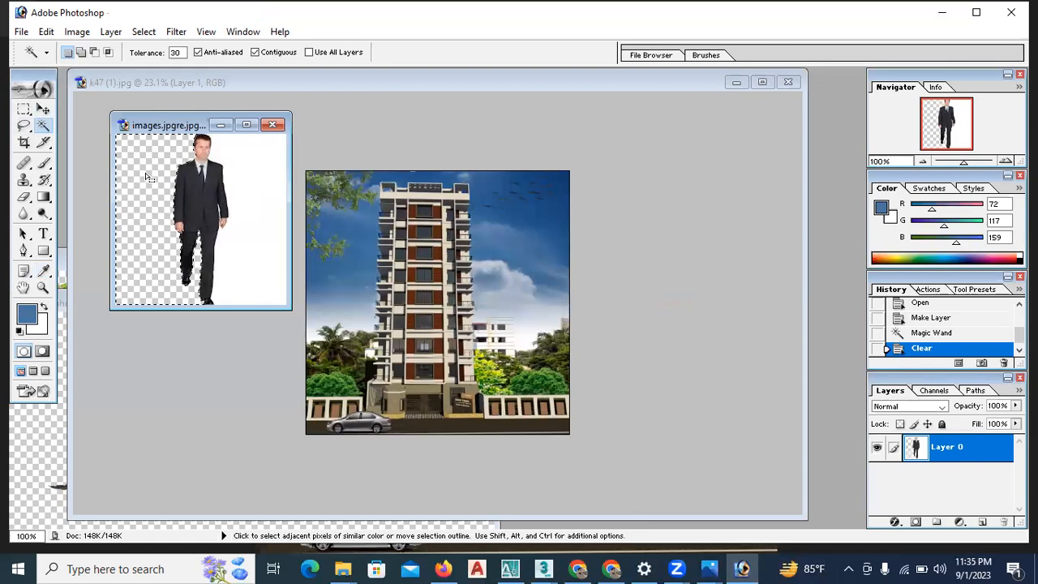
{"action": "left_click", "coordinate": [271, 155]}
{"action": "key", "text": "Delete"}
{"action": "left_click", "coordinate": [155, 145]}
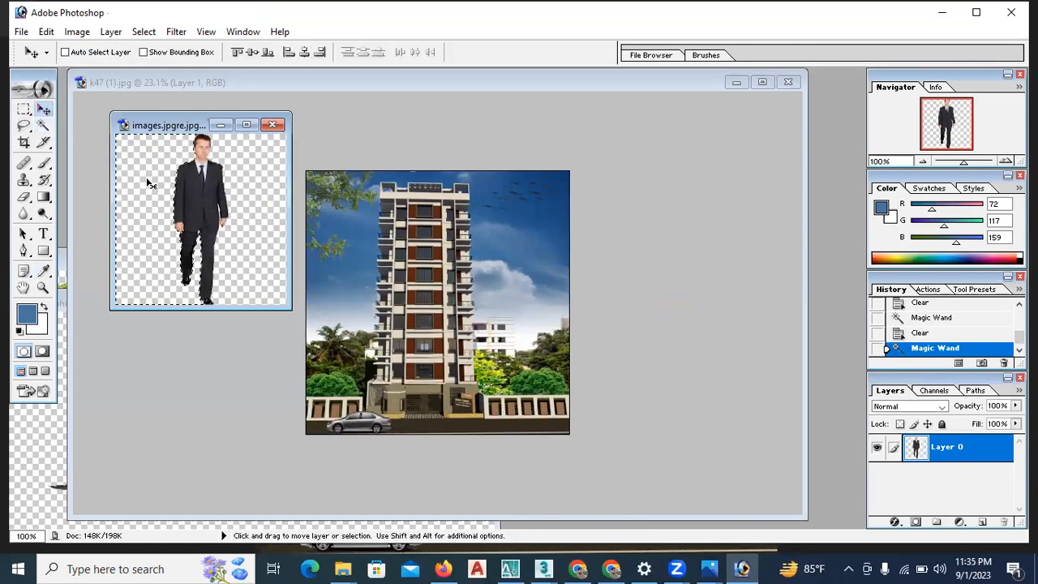
{"action": "key", "text": "ctrl+d"}
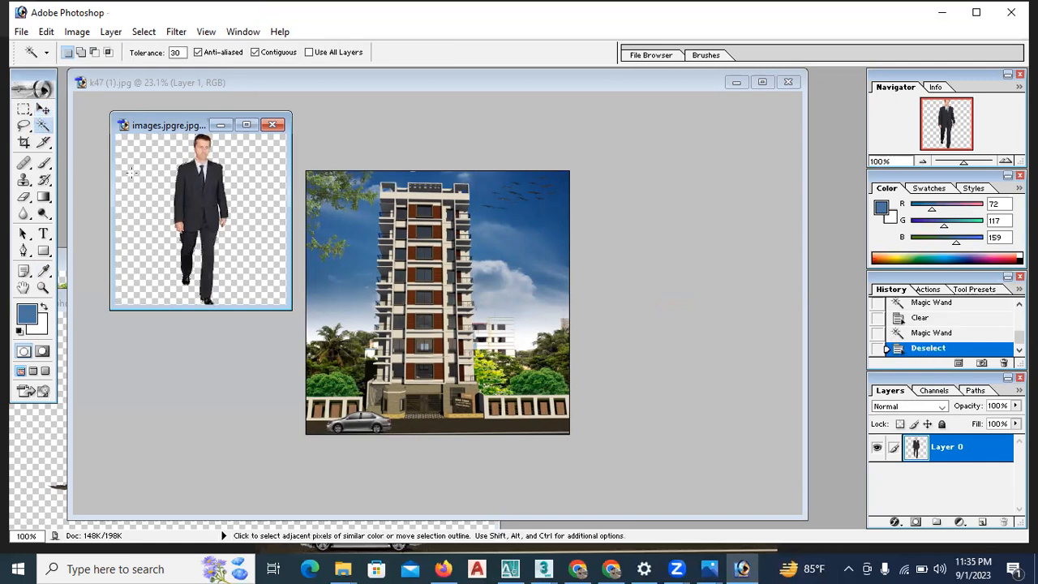
Bring the cut-out man into k47 (1).jpg beside the tower and rename his layer MAN
{"action": "left_click", "coordinate": [44, 110]}
{"action": "left_click_drag", "start_coordinate": [192, 183], "coordinate": [483, 403]}
{"action": "left_click_drag", "start_coordinate": [456, 297], "coordinate": [480, 289]}
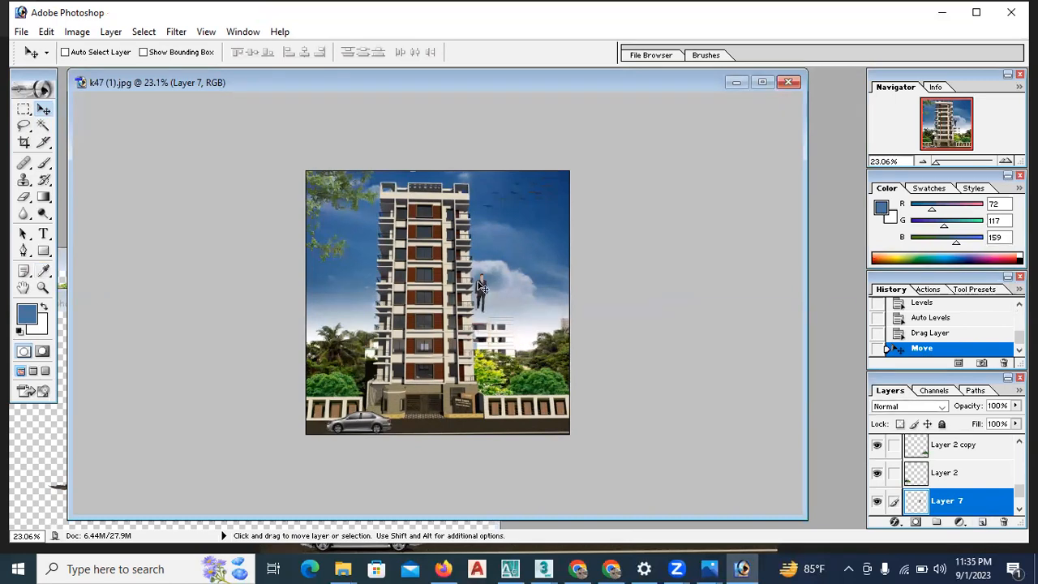
{"action": "double_click", "coordinate": [989, 513]}
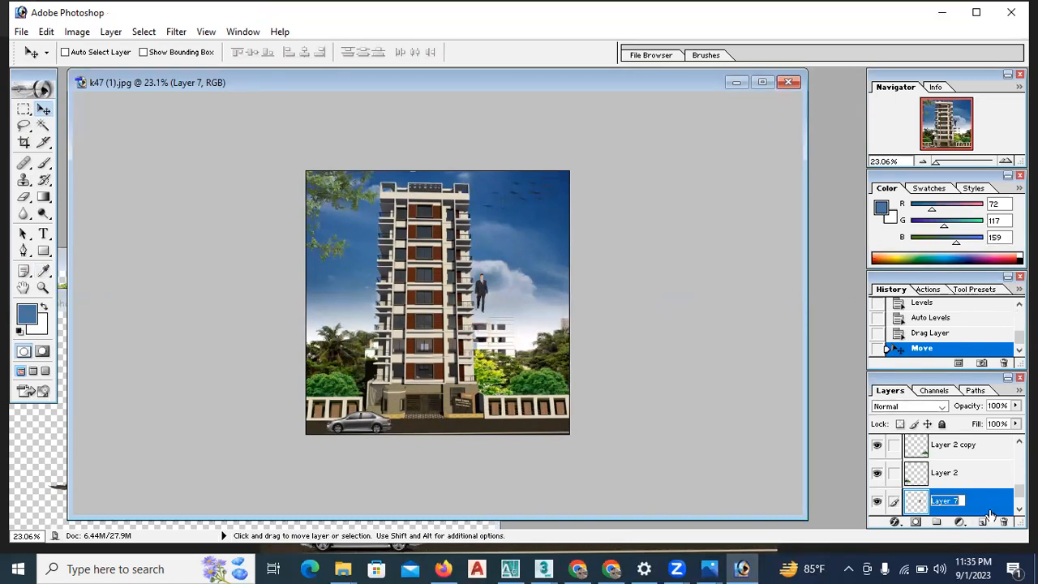
{"action": "type", "text": "MAN"}
{"action": "key", "text": "Return"}
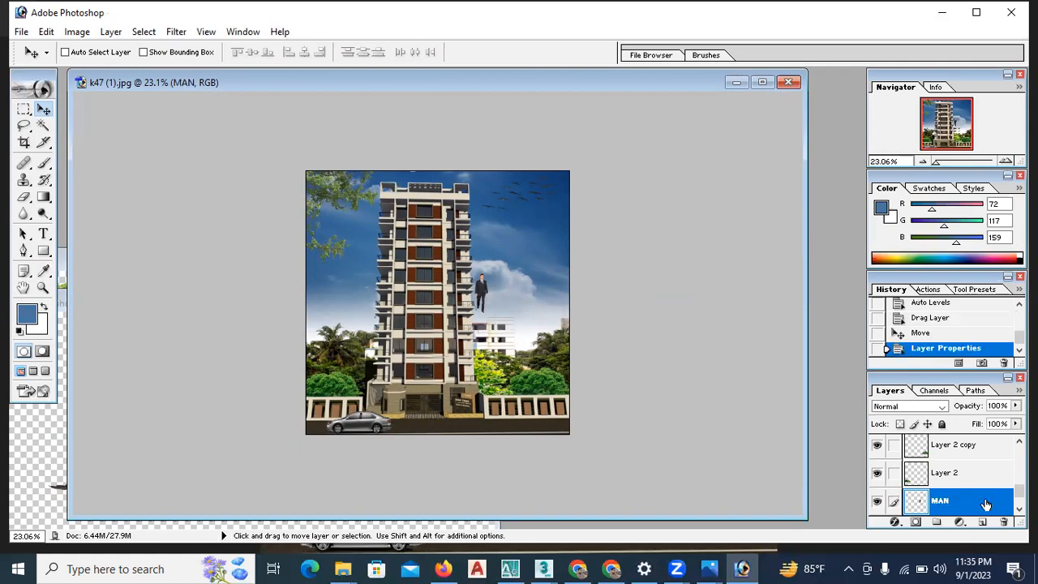
Reorder the MAN layer to sit directly above Layer 0 and move the man down in front of the building's entrance gate
{"action": "left_click_drag", "start_coordinate": [1002, 504], "coordinate": [945, 447]}
{"action": "left_click", "coordinate": [962, 448]}
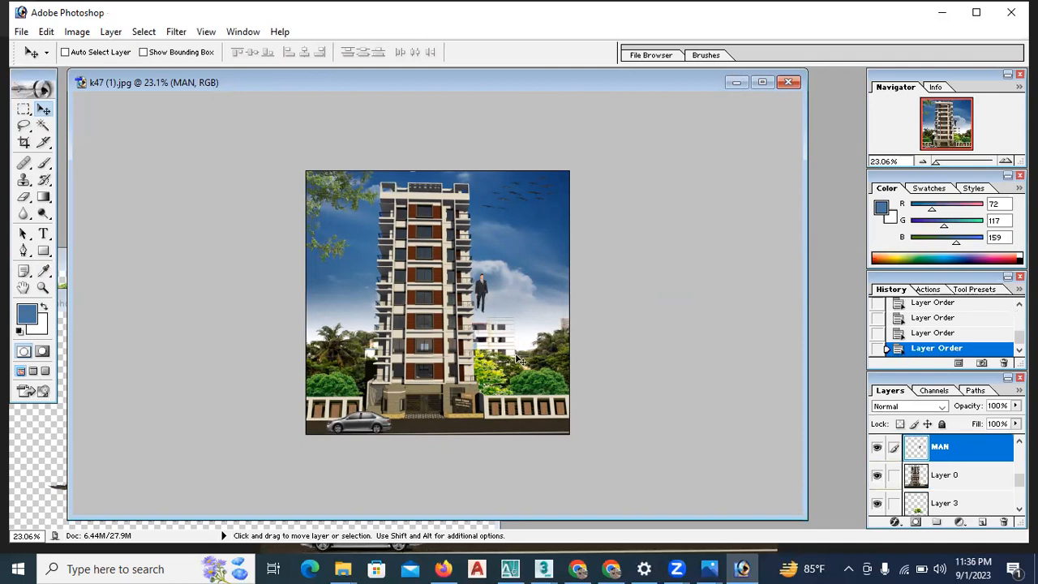
{"action": "left_click_drag", "start_coordinate": [480, 292], "coordinate": [456, 415]}
{"action": "scroll", "coordinate": [458, 415], "scroll_direction": "down", "scroll_amount": 3}
{"action": "scroll", "coordinate": [458, 415], "scroll_direction": "up", "scroll_amount": 8}
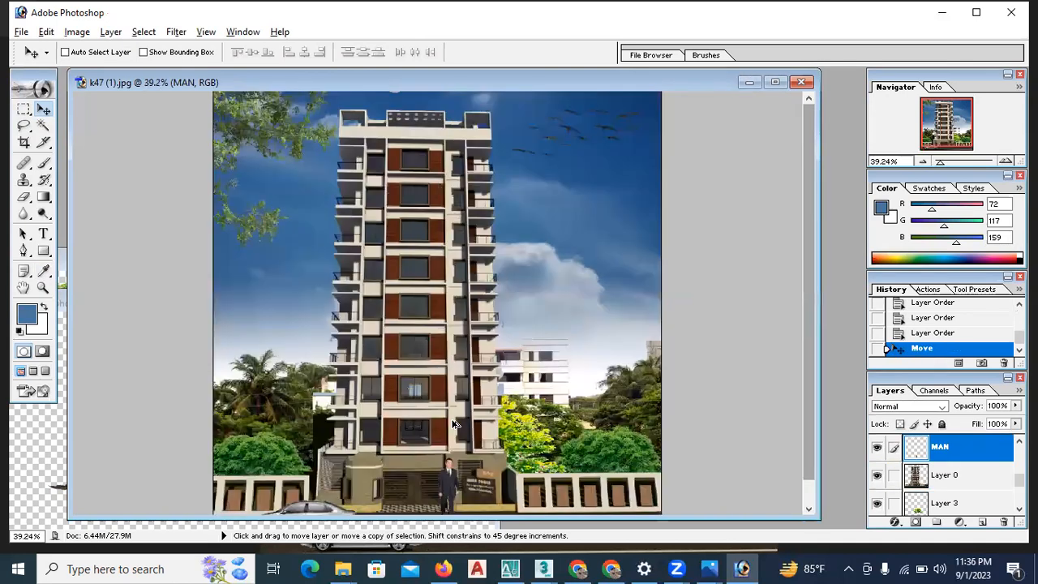
{"action": "key", "text": "alt"}
{"action": "left_click_drag", "start_coordinate": [806, 329], "coordinate": [798, 425]}
{"action": "left_click_drag", "start_coordinate": [444, 414], "coordinate": [438, 445]}
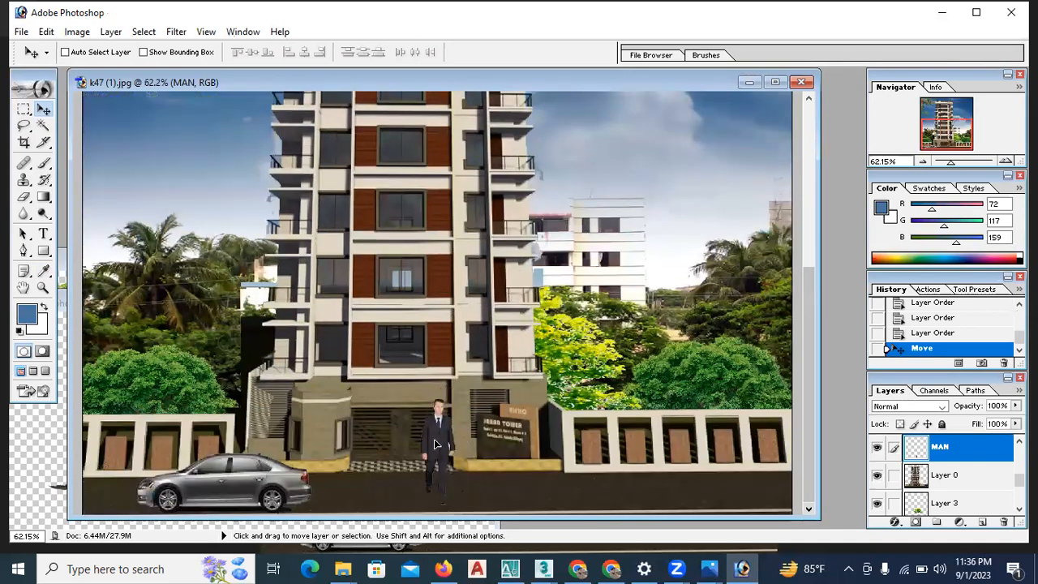
Scale the man with Free Transform to about 87% width and 69% height and reposition him right at the entrance gate
{"action": "key", "text": "ctrl+t"}
{"action": "left_click_drag", "start_coordinate": [457, 401], "coordinate": [446, 430]}
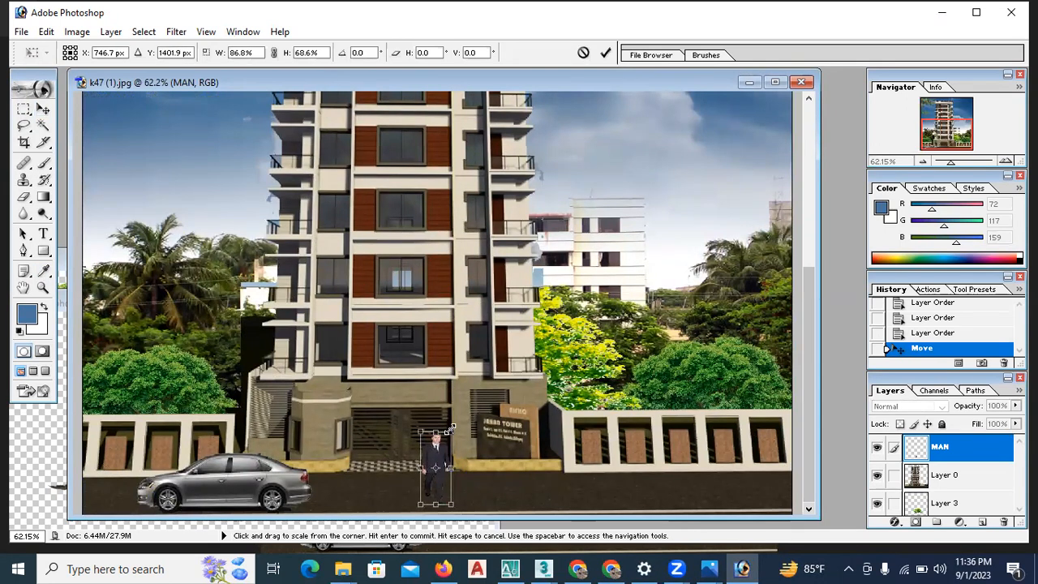
{"action": "key", "text": "Return"}
{"action": "left_click_drag", "start_coordinate": [458, 410], "coordinate": [434, 390]}
{"action": "scroll", "coordinate": [471, 418], "scroll_direction": "up", "scroll_amount": 5}
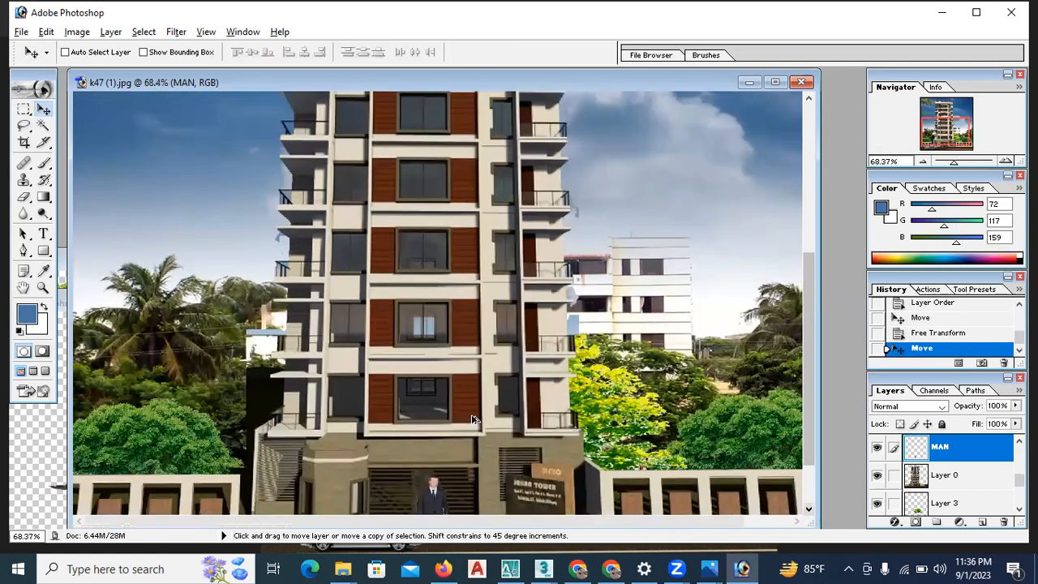
{"action": "scroll", "coordinate": [472, 421], "scroll_direction": "down", "scroll_amount": 5}
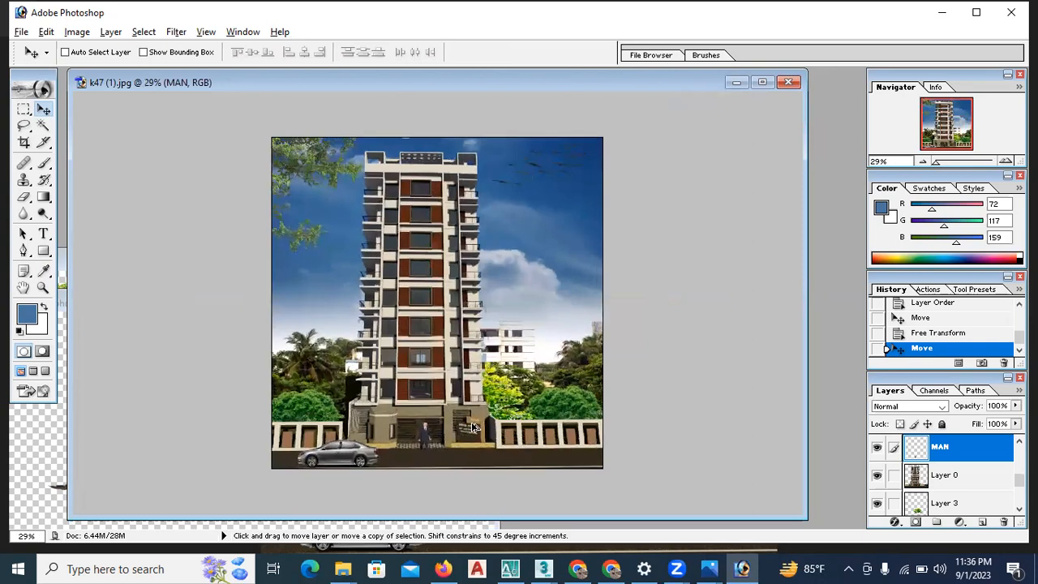
{"action": "scroll", "coordinate": [473, 426], "scroll_direction": "up", "scroll_amount": 1}
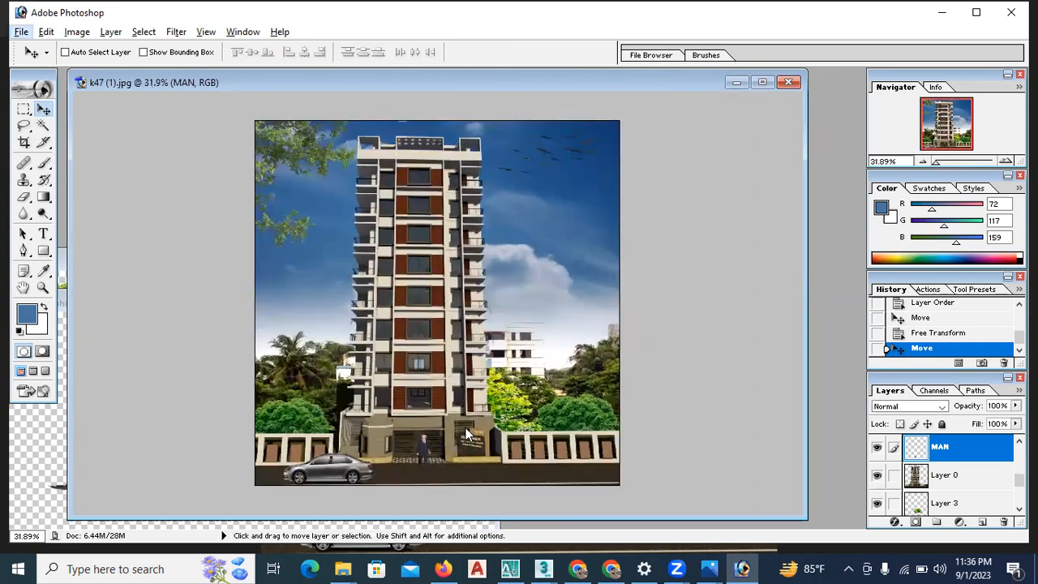
{"action": "left_click", "coordinate": [440, 291]}
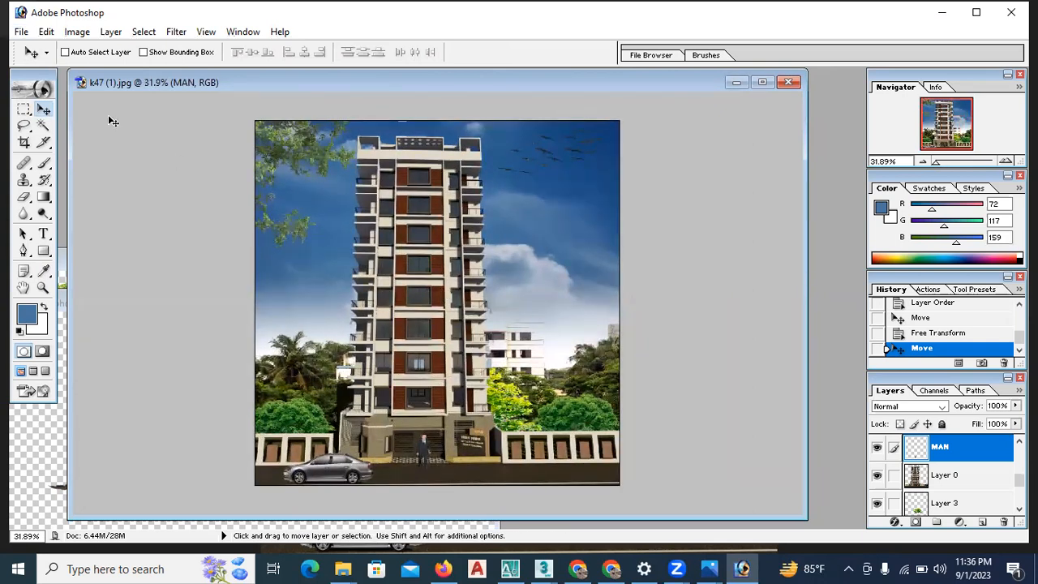
{"action": "left_click", "coordinate": [21, 32]}
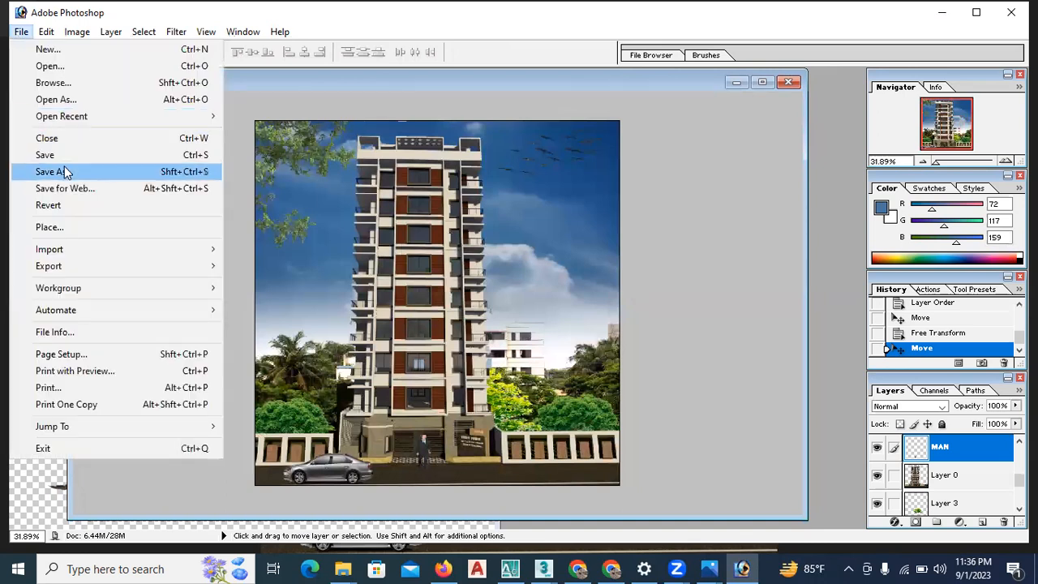
{"action": "left_click", "coordinate": [77, 172]}
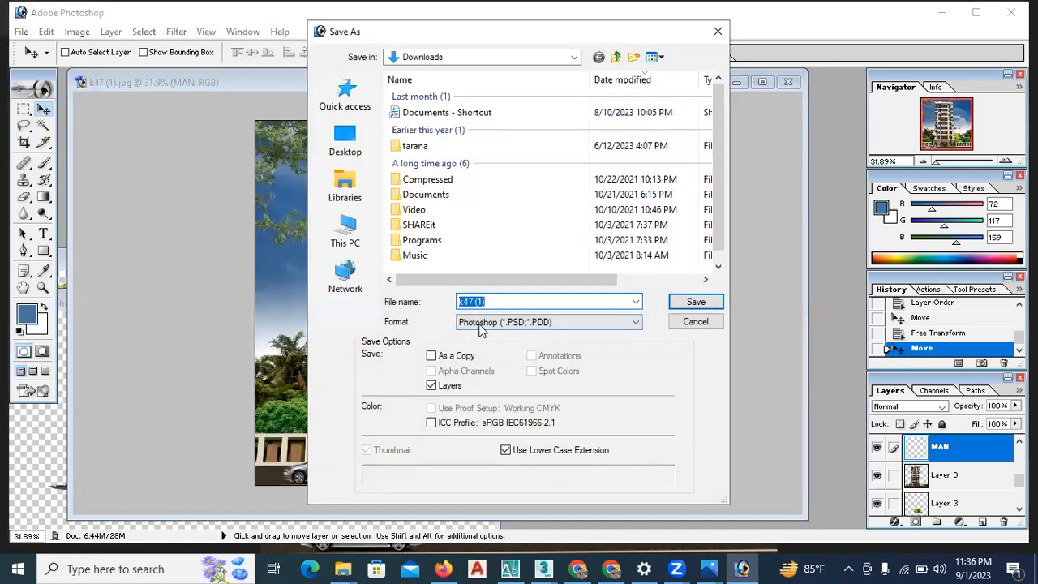
{"action": "left_click", "coordinate": [584, 322]}
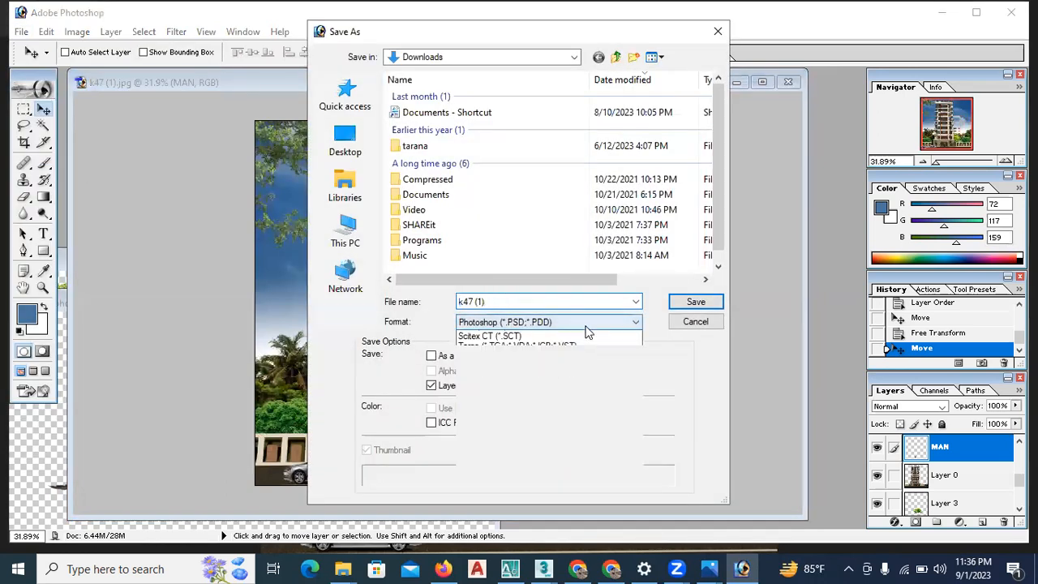
{"action": "left_click", "coordinate": [488, 394]}
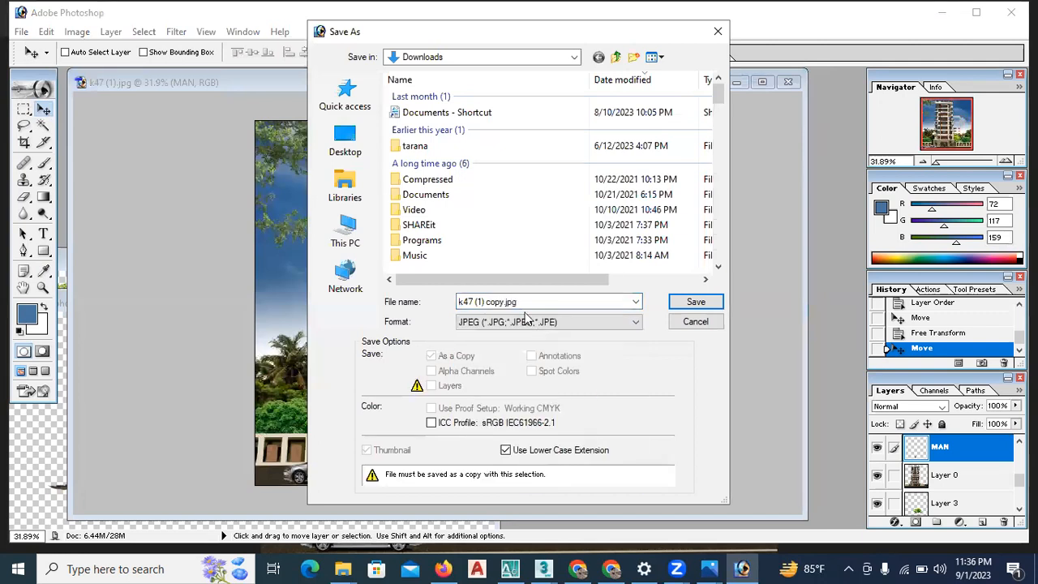
{"action": "left_click", "coordinate": [556, 322]}
{"action": "left_click", "coordinate": [535, 334]}
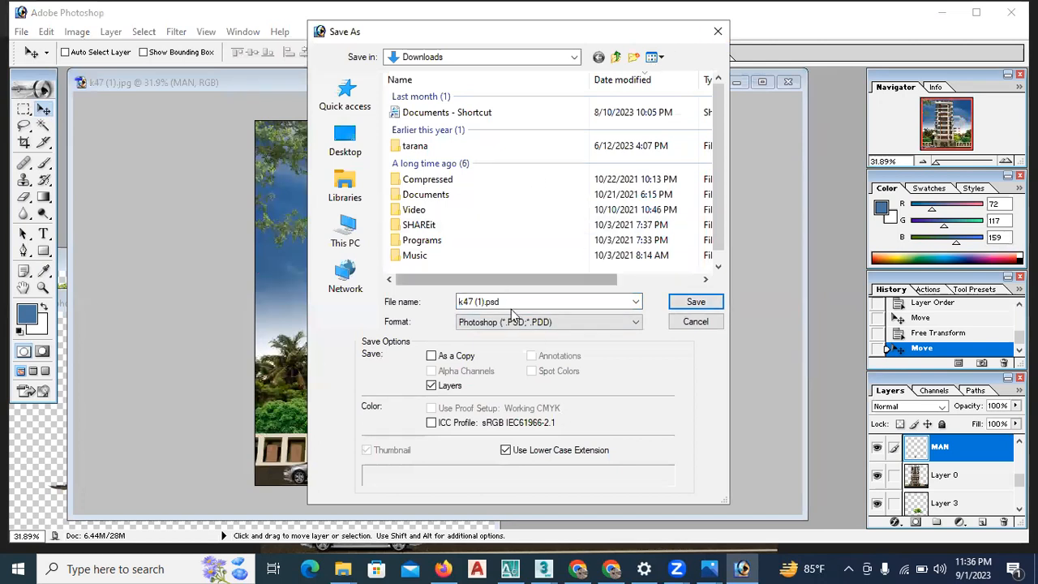
{"action": "left_click", "coordinate": [513, 323]}
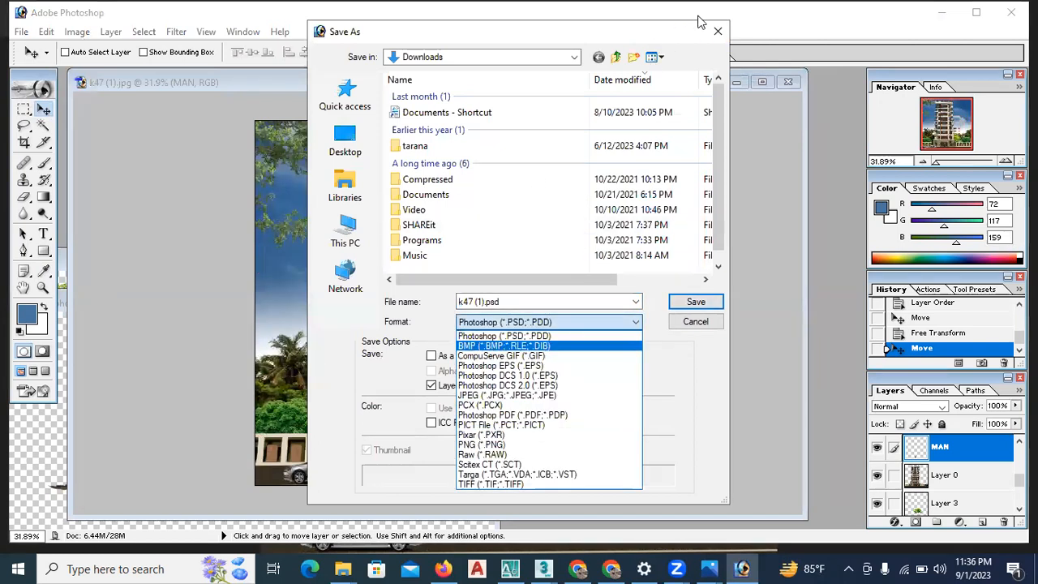
{"action": "left_click", "coordinate": [717, 32]}
{"action": "left_click", "coordinate": [718, 31]}
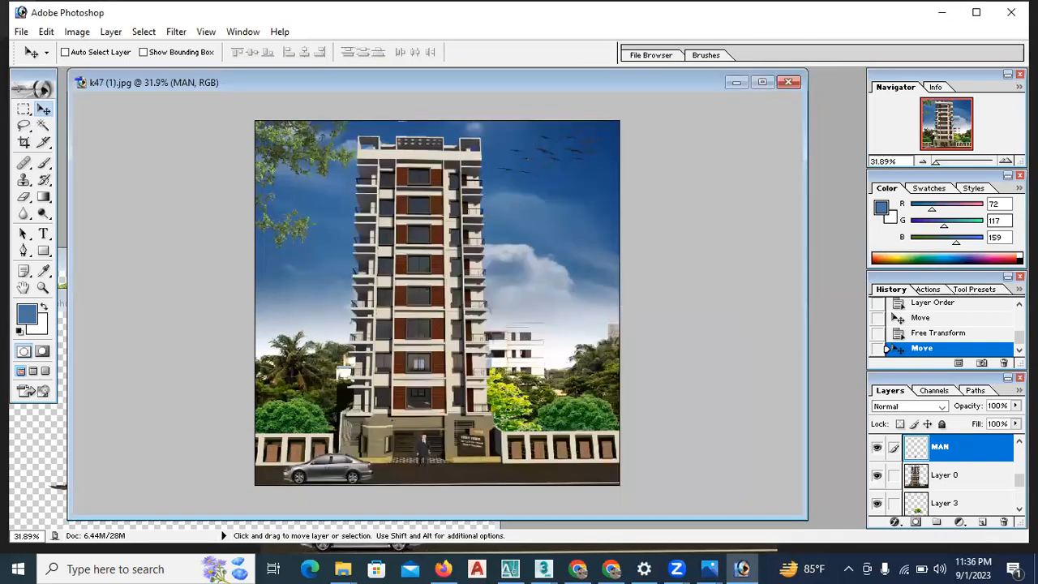
Switch to the previously saved tower JPEG in Photos, examine the building's entrance and gate area up close, and return to Photoshop
{"action": "left_click", "coordinate": [709, 569]}
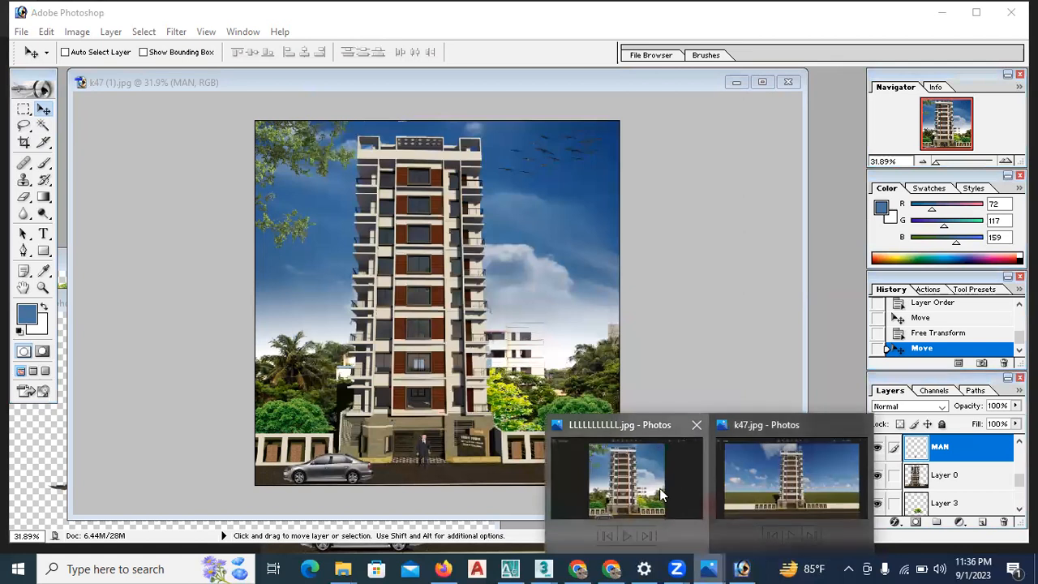
{"action": "left_click", "coordinate": [626, 477]}
{"action": "scroll", "coordinate": [600, 146], "scroll_direction": "up", "scroll_amount": 5}
{"action": "scroll", "coordinate": [322, 375], "scroll_direction": "up", "scroll_amount": 1}
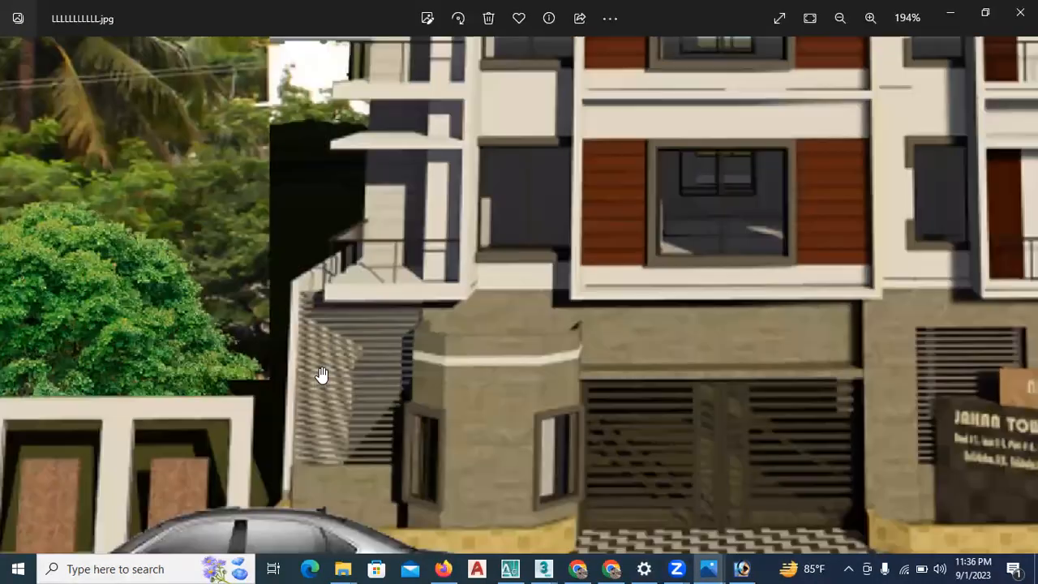
{"action": "scroll", "coordinate": [424, 389], "scroll_direction": "down", "scroll_amount": 3}
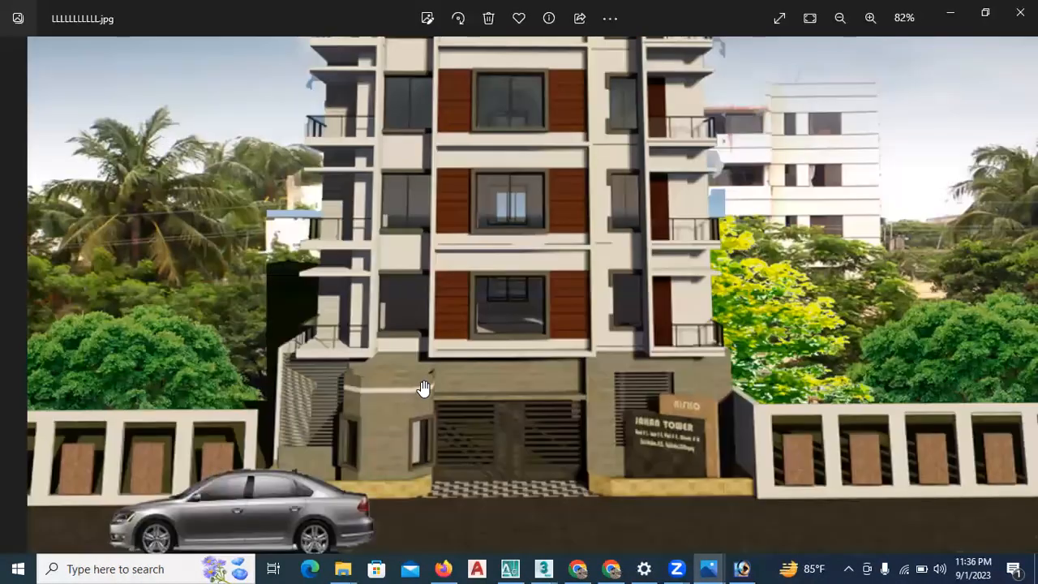
{"action": "left_click", "coordinate": [747, 567]}
{"action": "left_click", "coordinate": [21, 32]}
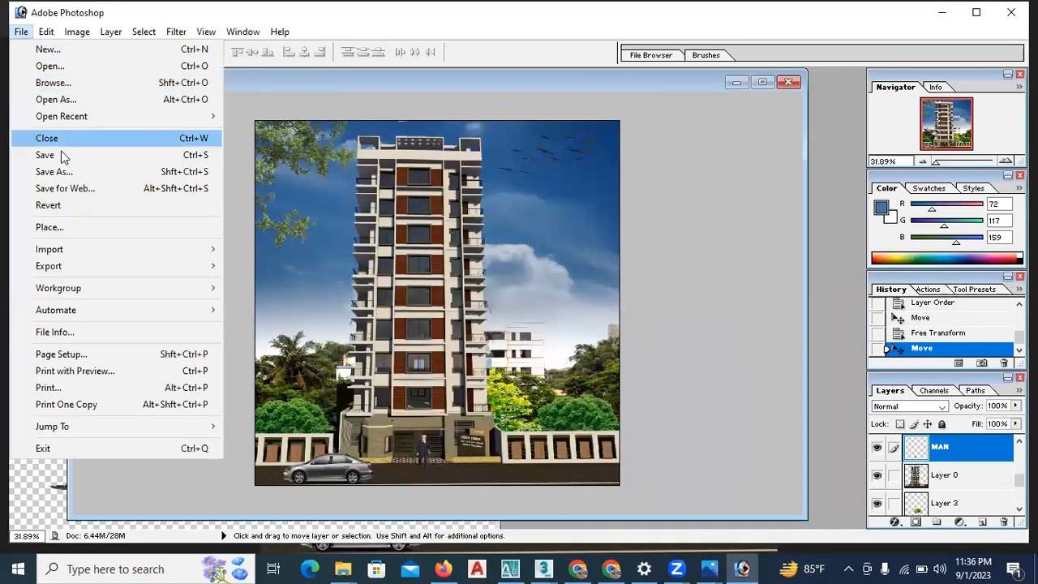
{"action": "key", "text": "Return"}
{"action": "left_click", "coordinate": [474, 323]}
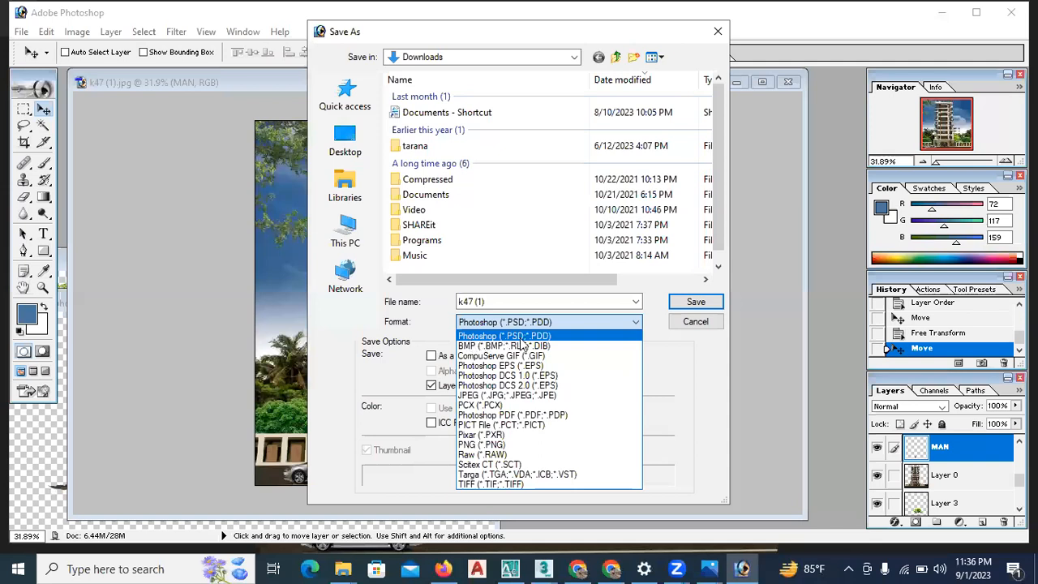
{"action": "left_click", "coordinate": [509, 312]}
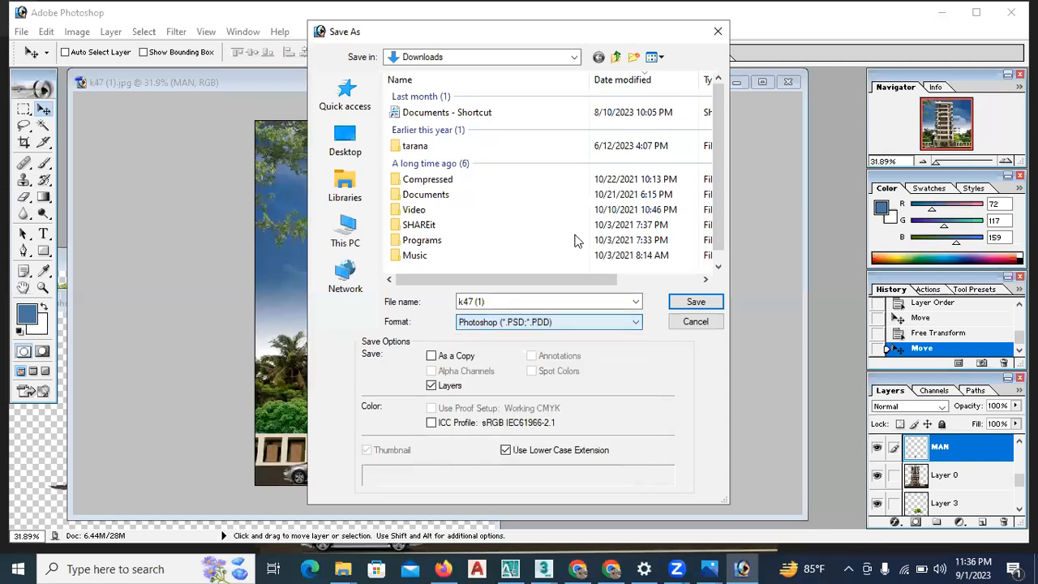
{"action": "left_click", "coordinate": [483, 324]}
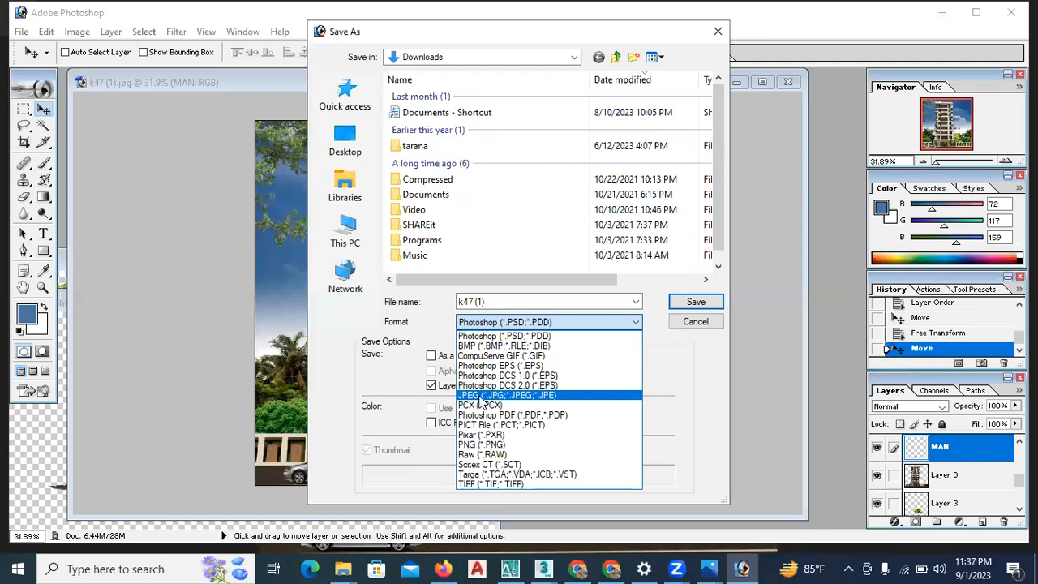
{"action": "left_click", "coordinate": [481, 398]}
{"action": "left_click", "coordinate": [492, 325]}
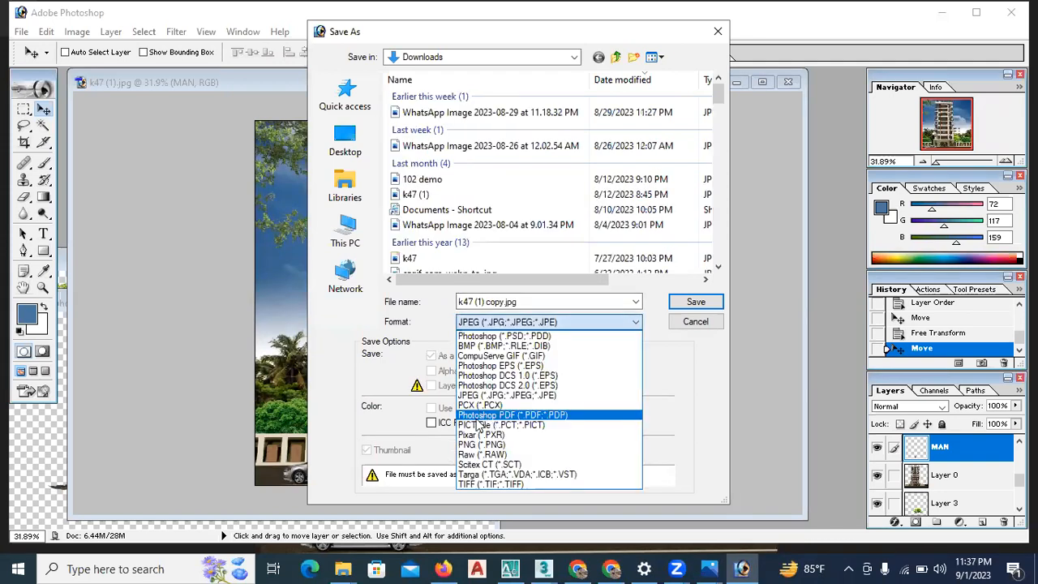
{"action": "left_click", "coordinate": [481, 398]}
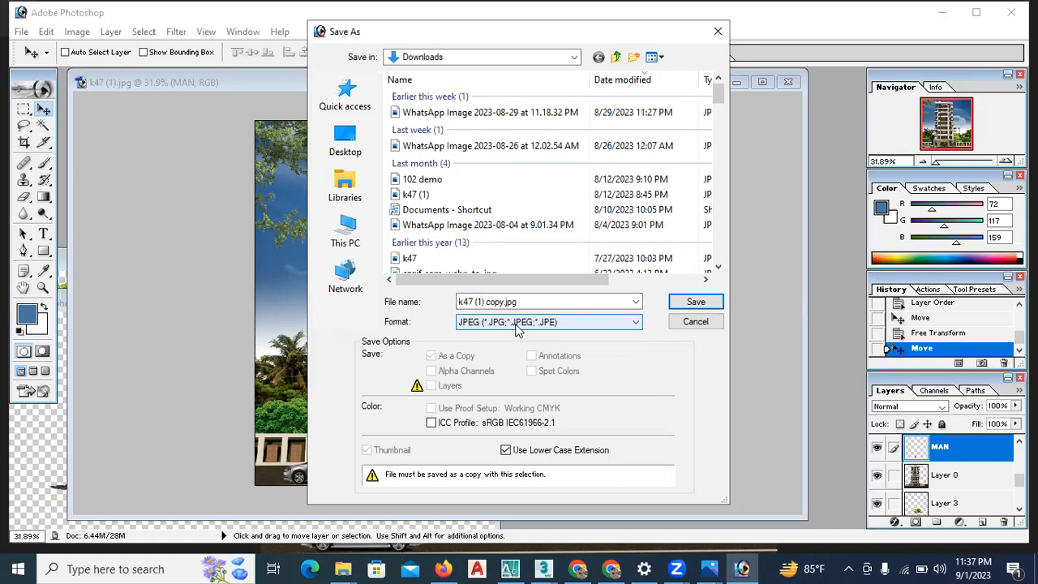
{"action": "left_click", "coordinate": [519, 324]}
{"action": "left_click", "coordinate": [493, 338]}
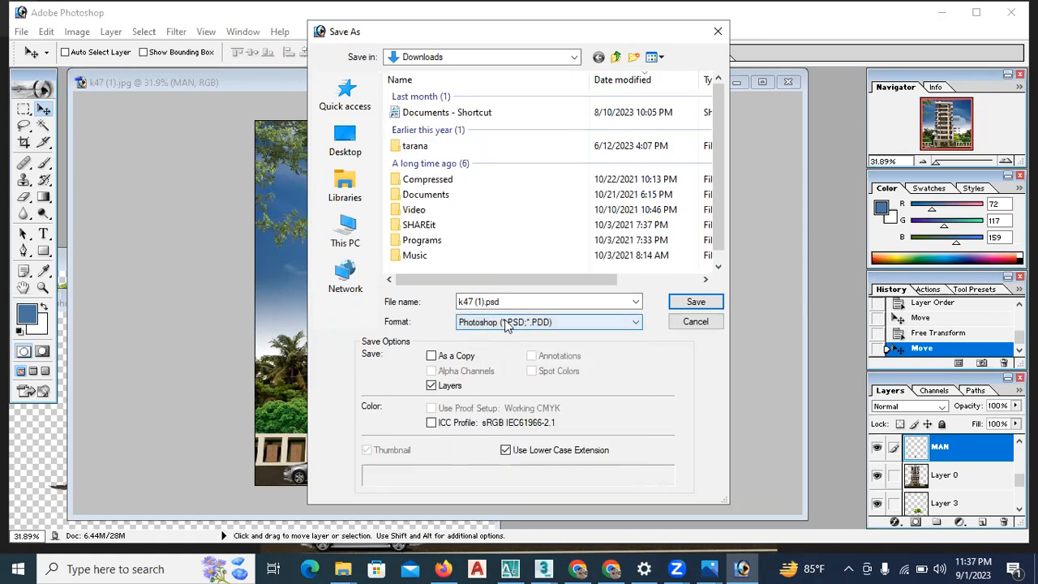
{"action": "left_click", "coordinate": [506, 325]}
{"action": "left_click", "coordinate": [506, 324]}
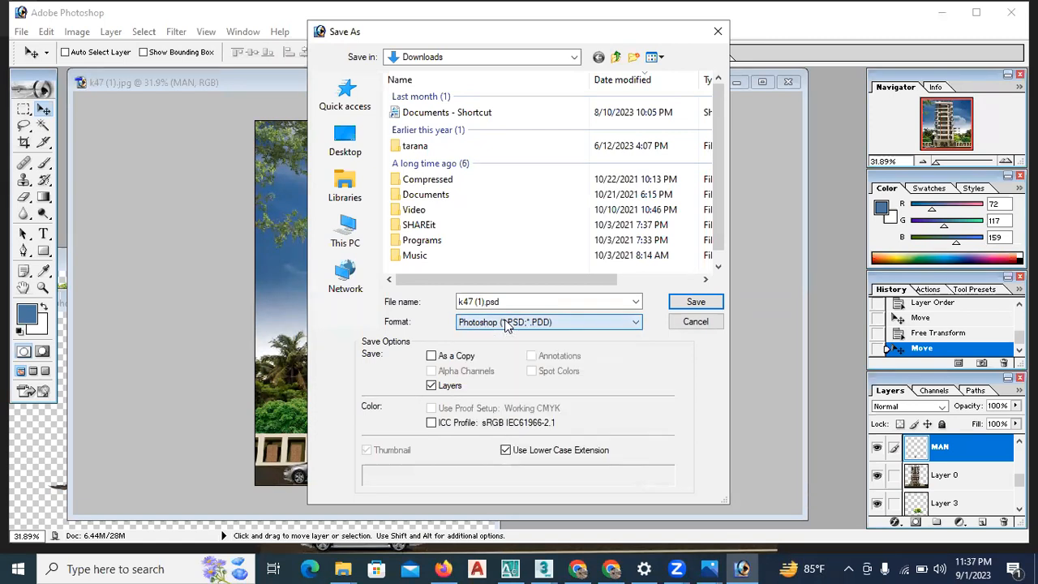
{"action": "left_click", "coordinate": [717, 35]}
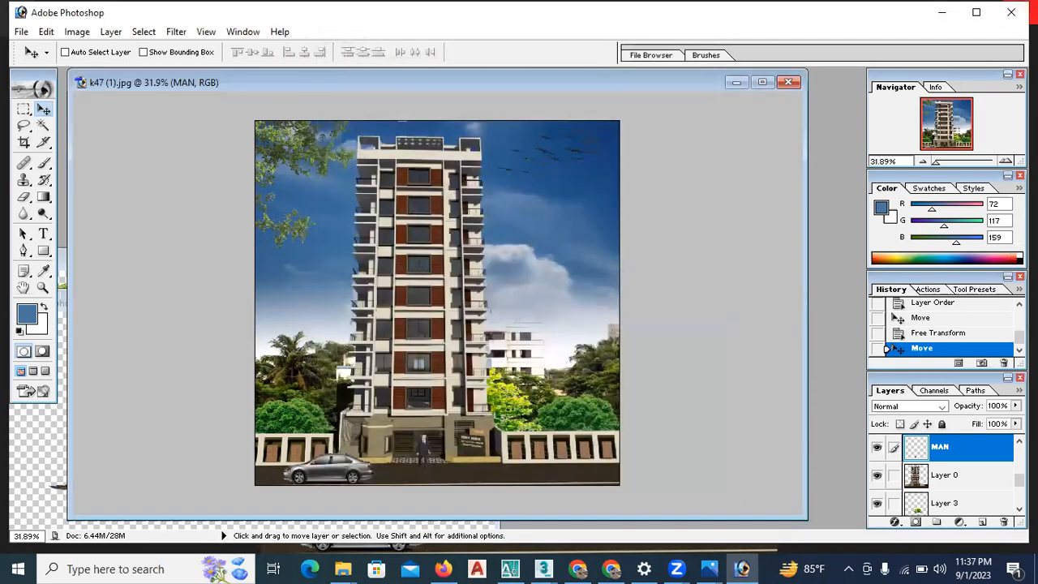
Quit the program, discarding the unsaved changes in k47 (1).jpg, the man and car cut-outs and 02.jpg
{"action": "left_click", "coordinate": [1011, 12]}
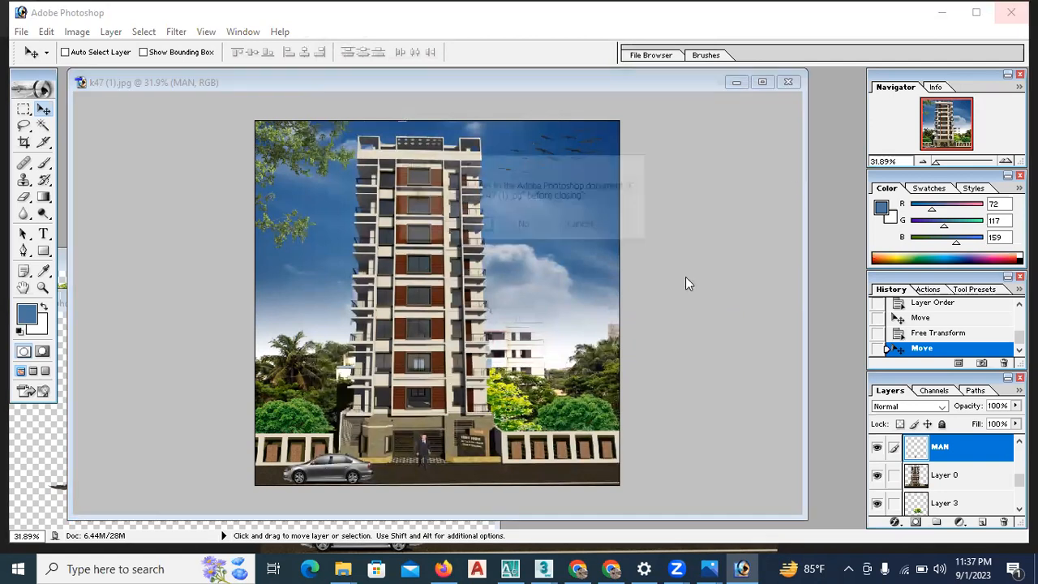
{"action": "left_click", "coordinate": [529, 224]}
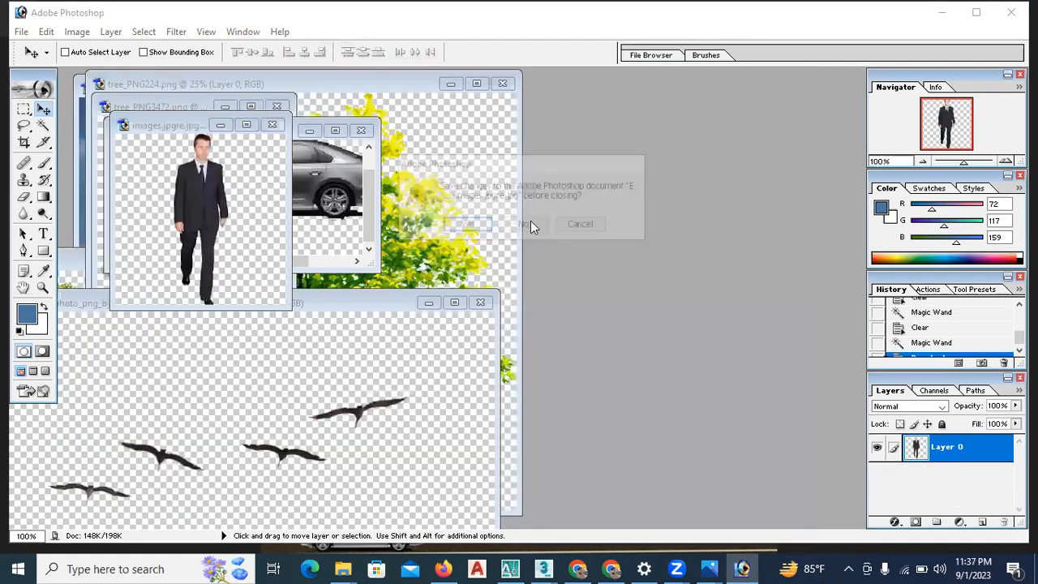
{"action": "left_click", "coordinate": [529, 225]}
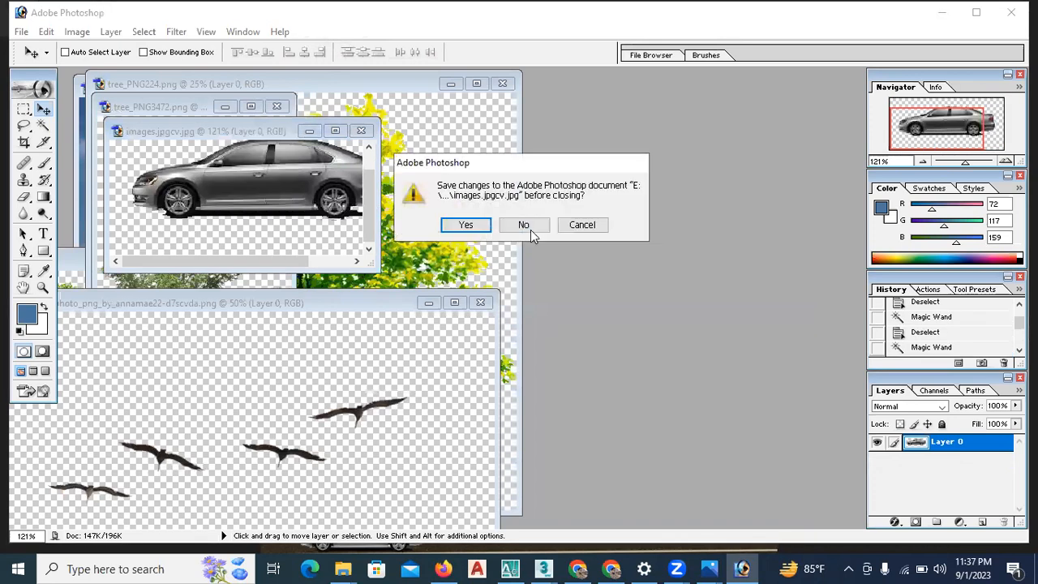
{"action": "left_click", "coordinate": [529, 227]}
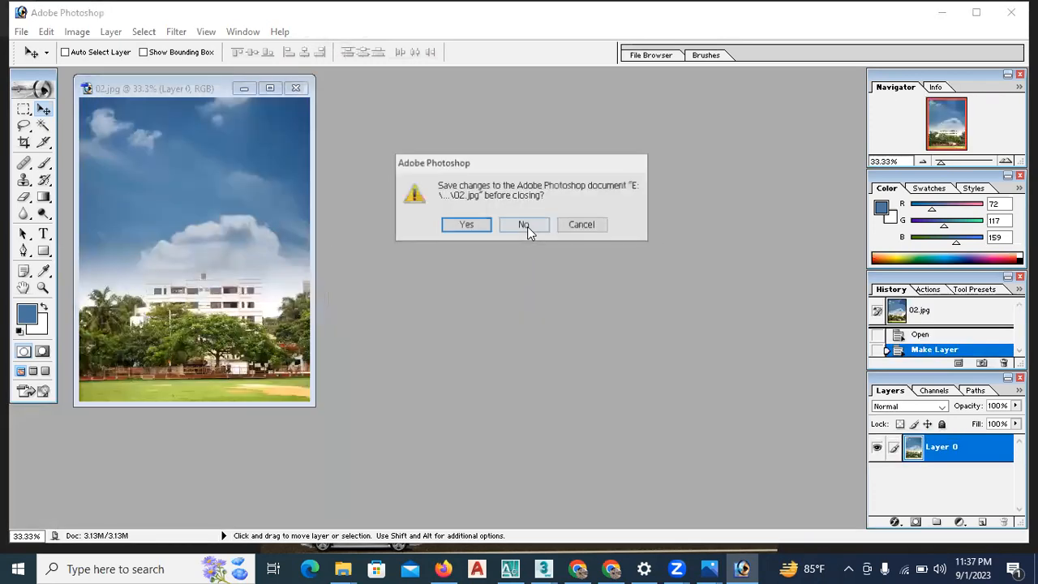
{"action": "left_click", "coordinate": [527, 226]}
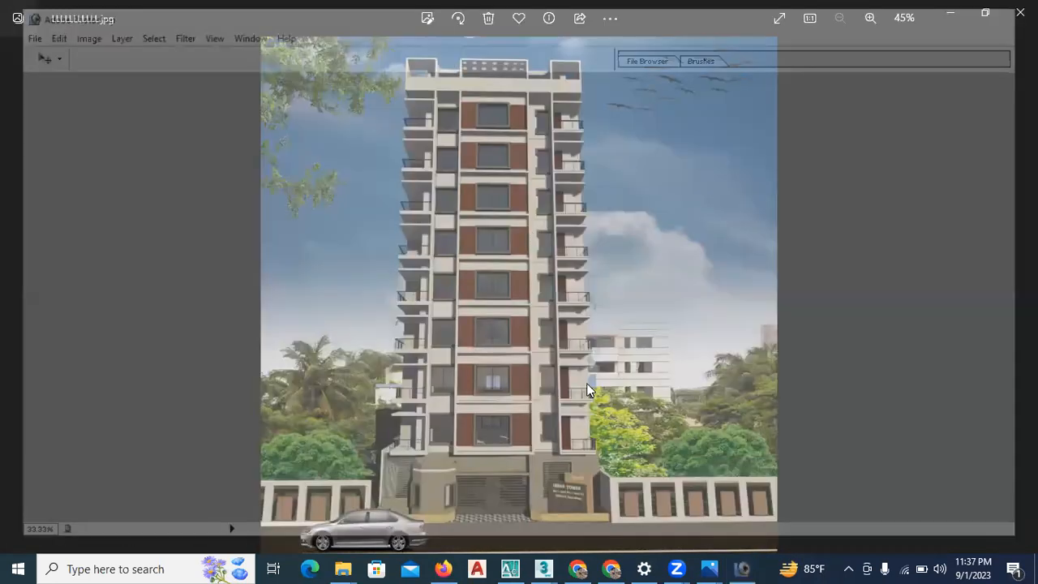